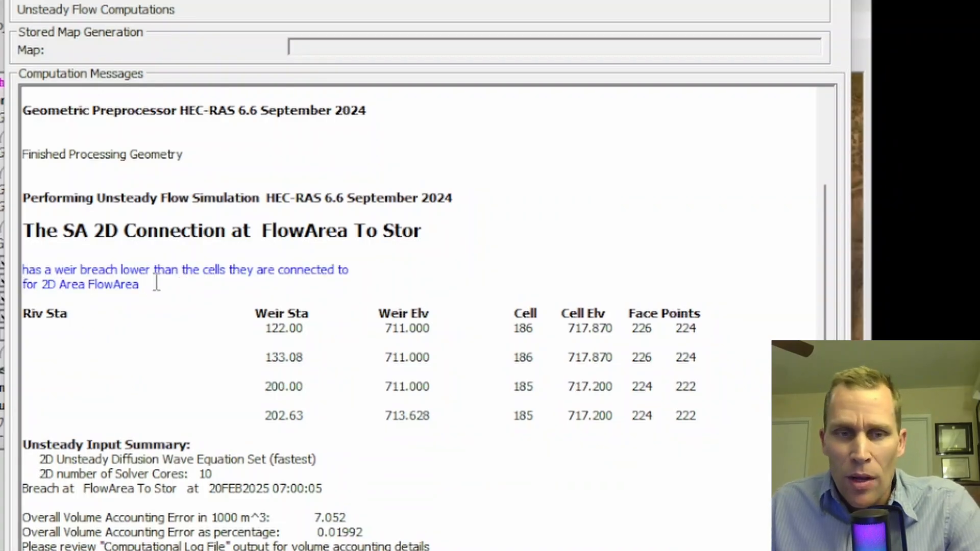
# Examine the computation message about the weir breach at the FlowArea To Stor connection and its table of weir and cell elevations
pyautogui.moveTo(47, 313); pyautogui.dragTo(733, 418)
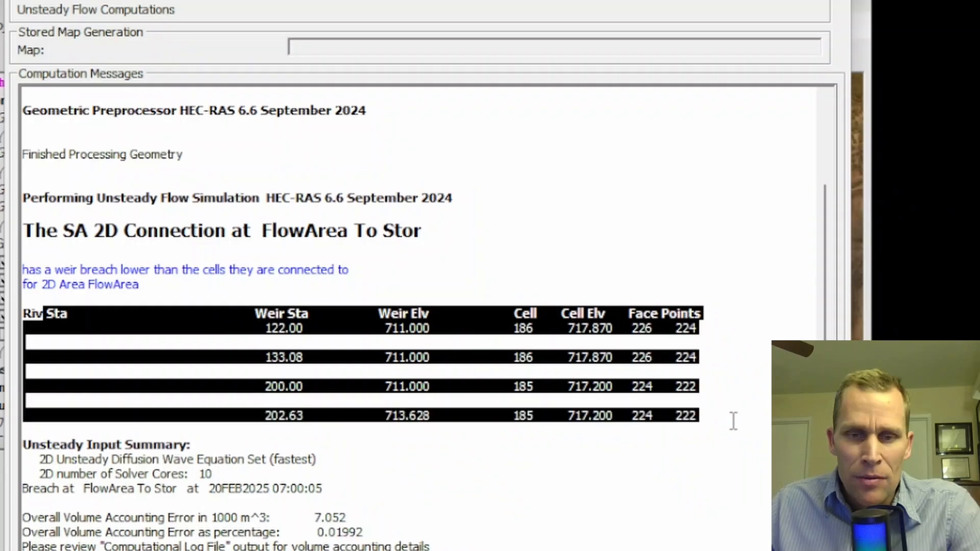
pyautogui.click(716, 419)
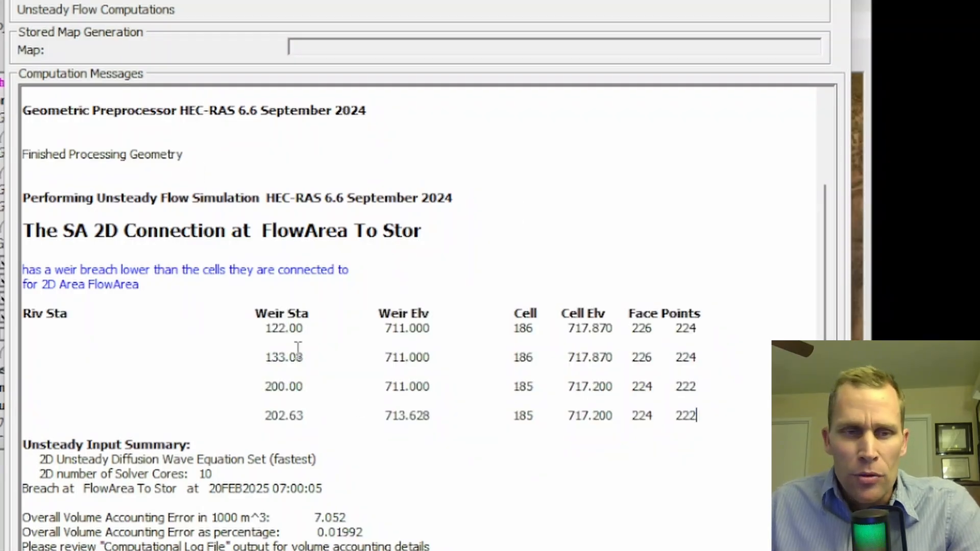
pyautogui.moveTo(24, 230); pyautogui.dragTo(706, 427)
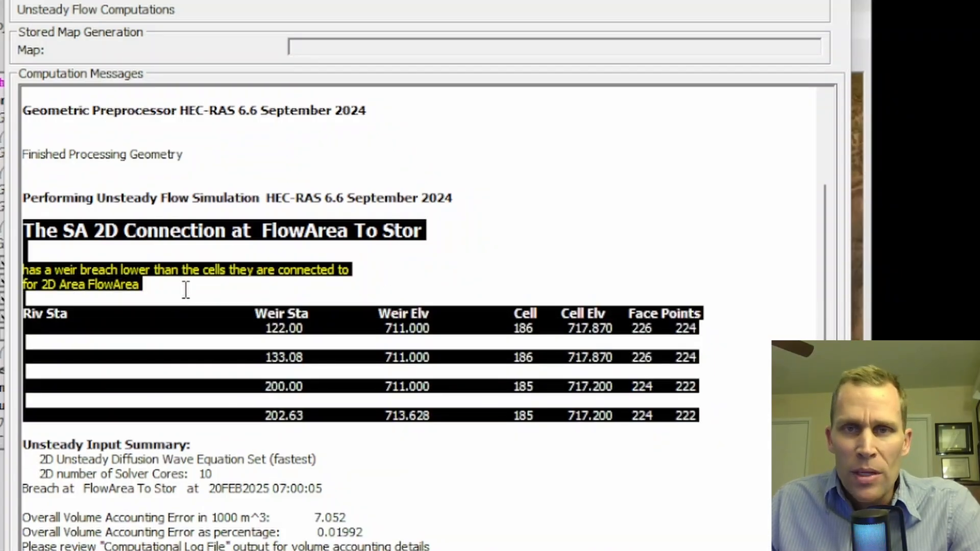
pyautogui.click(185, 290)
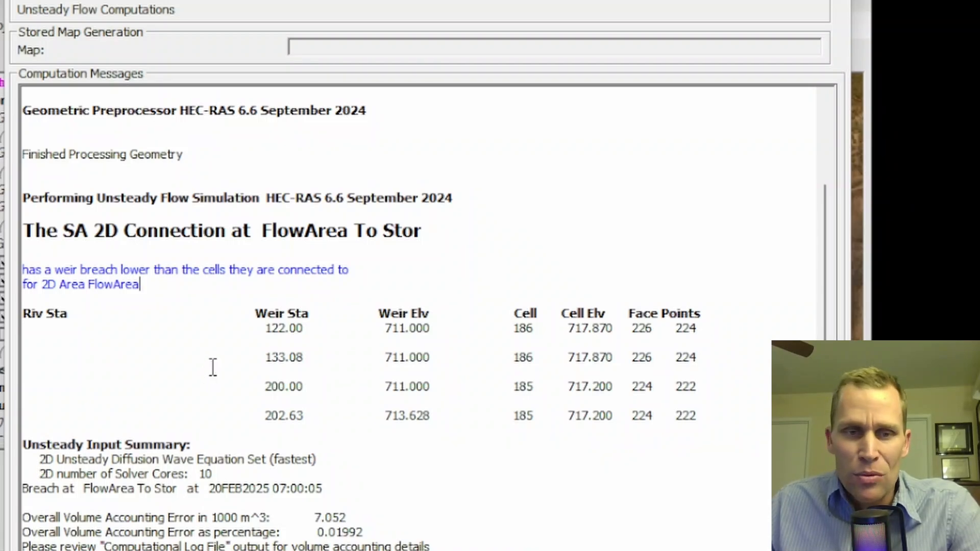
pyautogui.moveTo(43, 268); pyautogui.dragTo(156, 293)
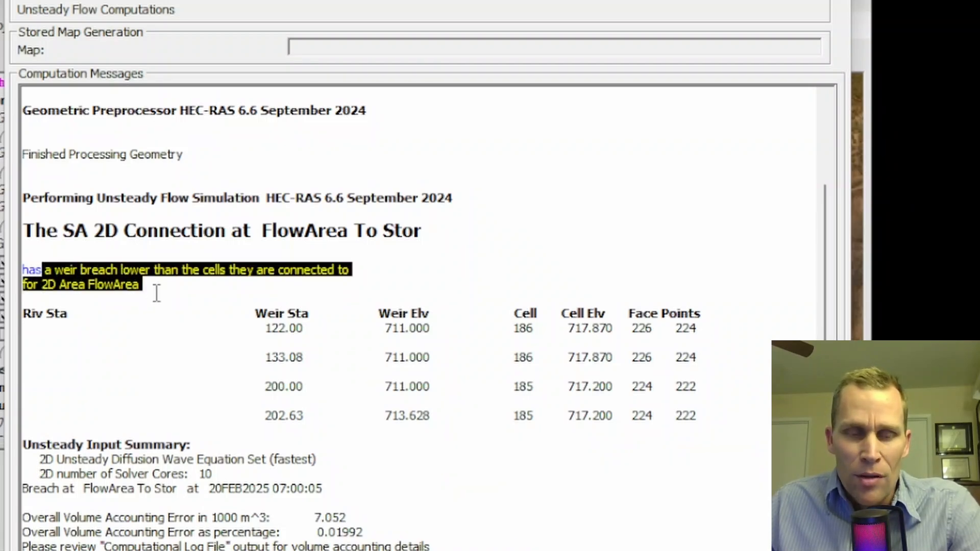
pyautogui.click(155, 294)
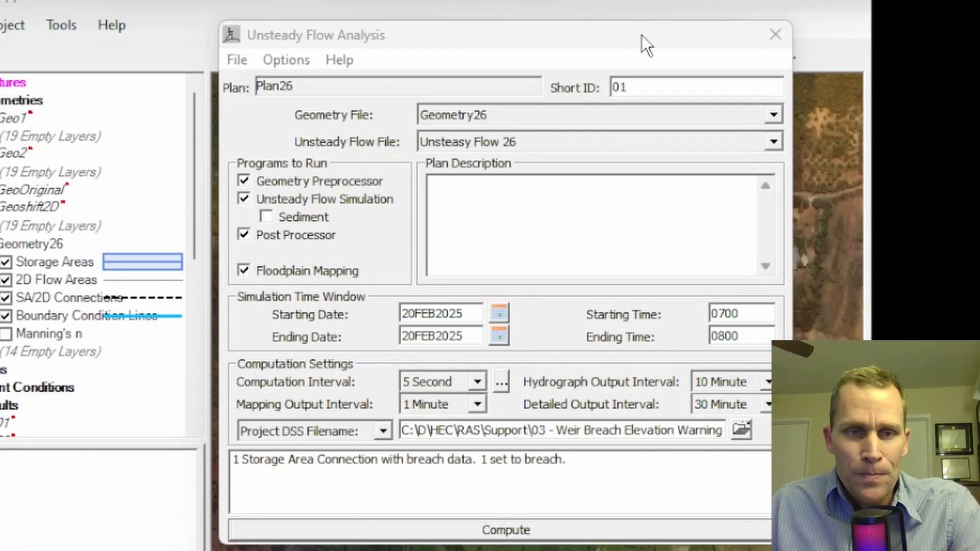
# Close the Unsteady Flow Analysis window and examine the dam connection and surrounding 2D mesh on the map
pyautogui.click(775, 34)
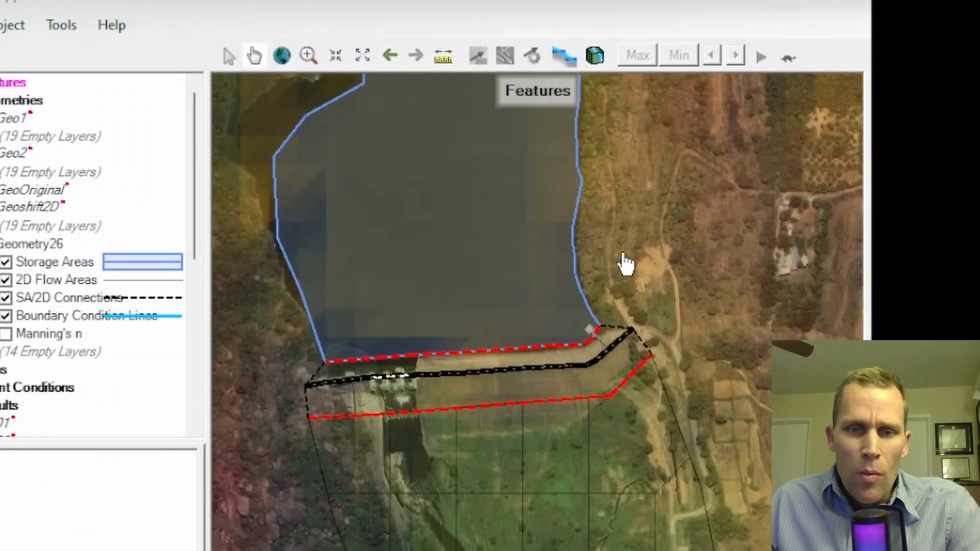
pyautogui.moveTo(622, 262); pyautogui.dragTo(646, 232)
pyautogui.scroll(2, 456, 261)
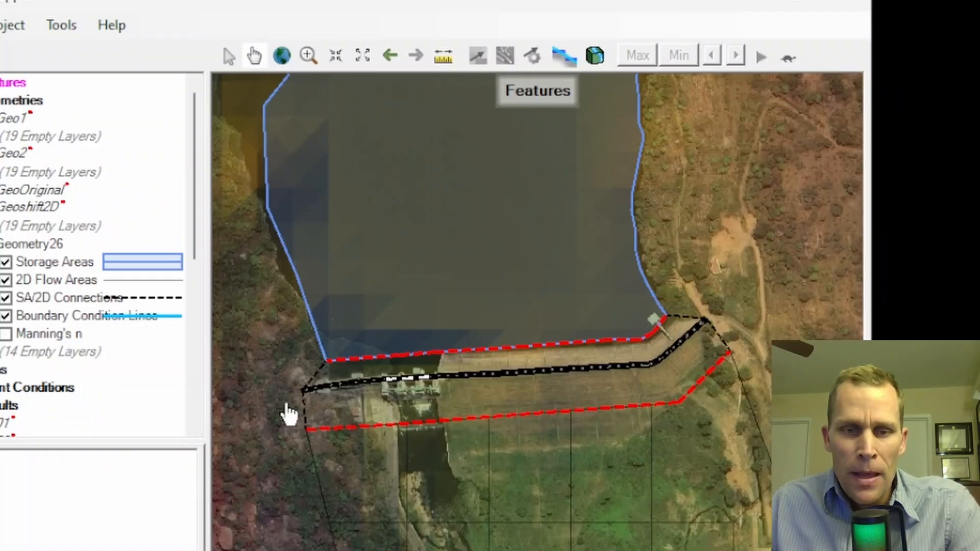
pyautogui.moveTo(531, 481); pyautogui.dragTo(472, 328)
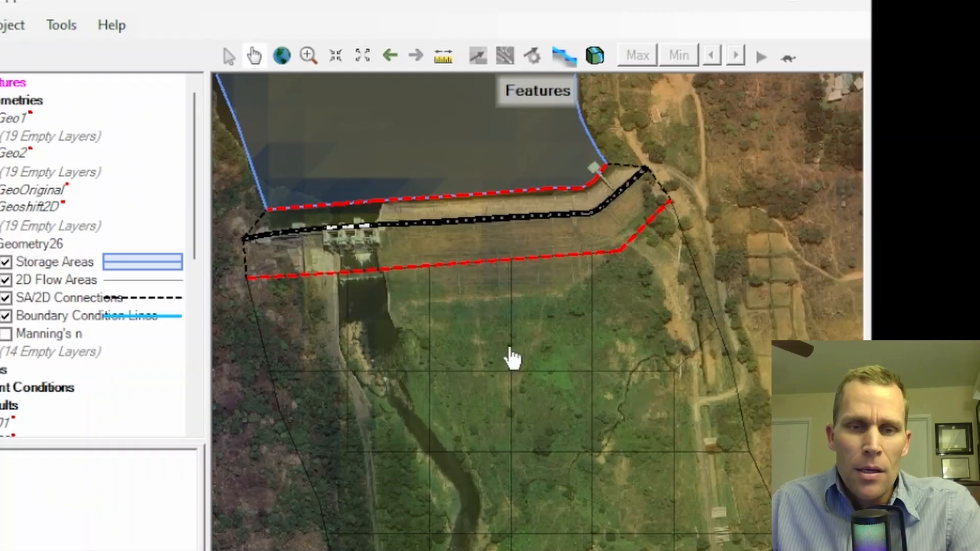
pyautogui.scroll(-3, 513, 313)
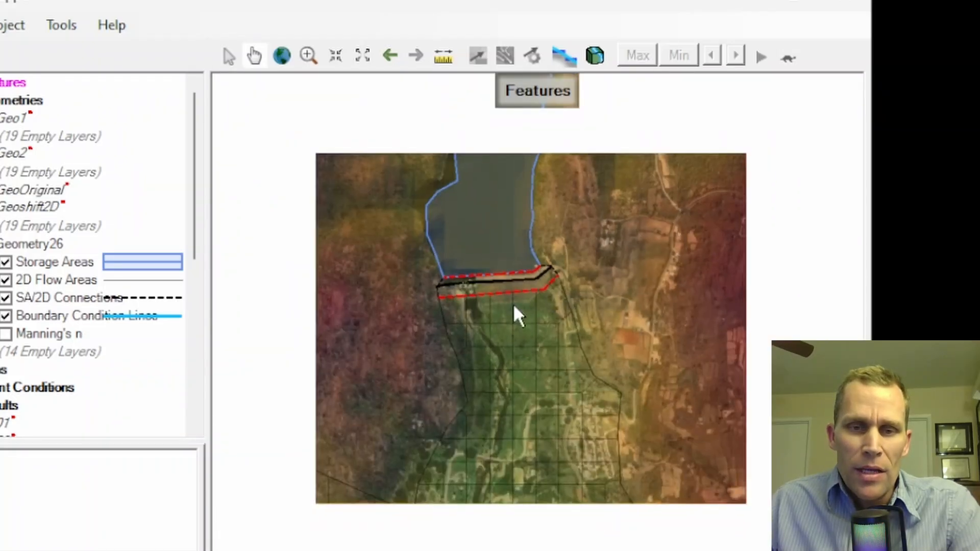
pyautogui.scroll(-3, 513, 307)
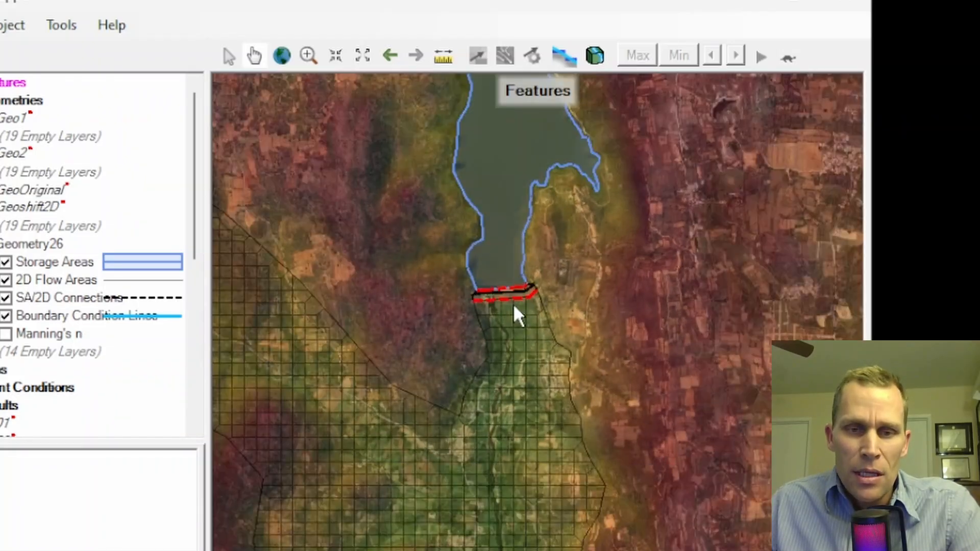
pyautogui.scroll(-3, 567, 291)
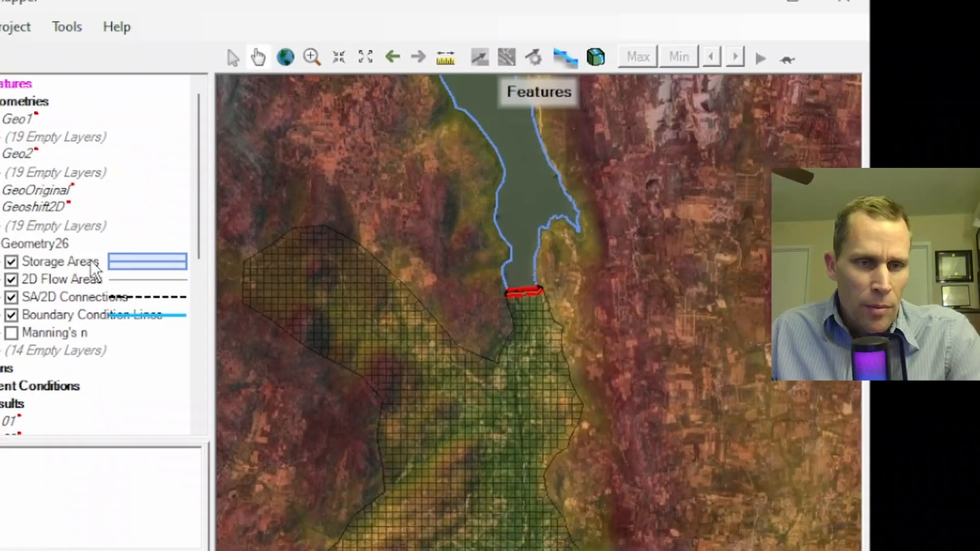
# Display the Depth layer of result 01 and animate it from the minimum profile, inspecting the flooding downstream of the dam
pyautogui.scroll(-4, 87, 258)
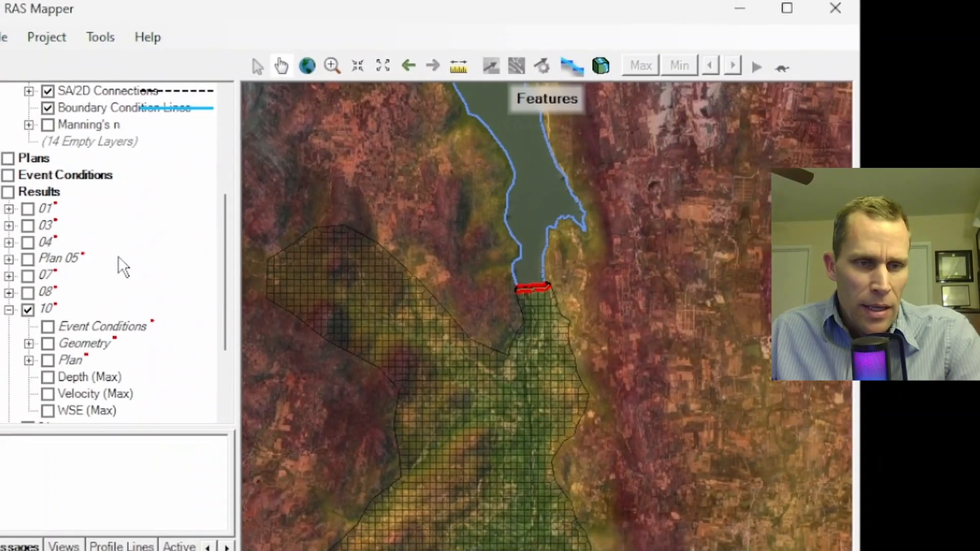
pyautogui.scroll(-2, 121, 275)
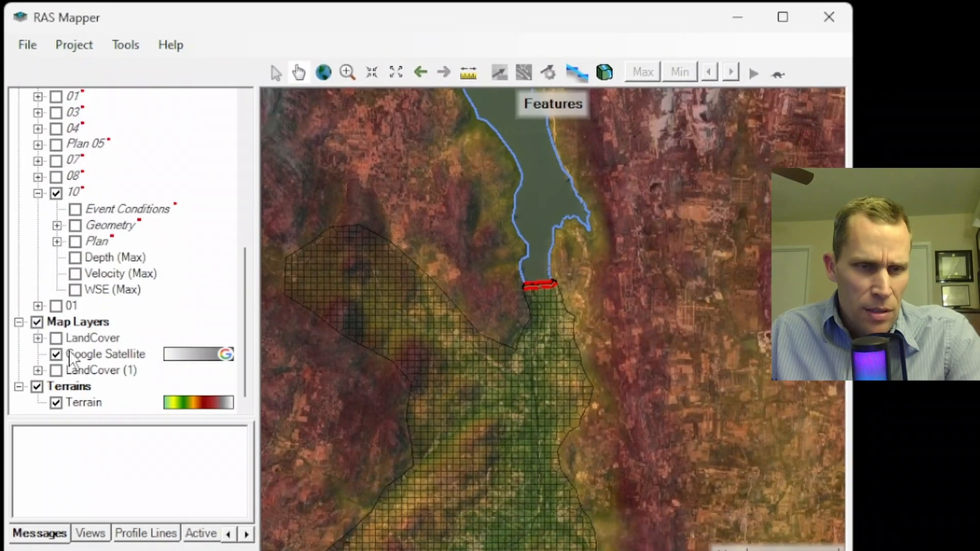
pyautogui.click(37, 306)
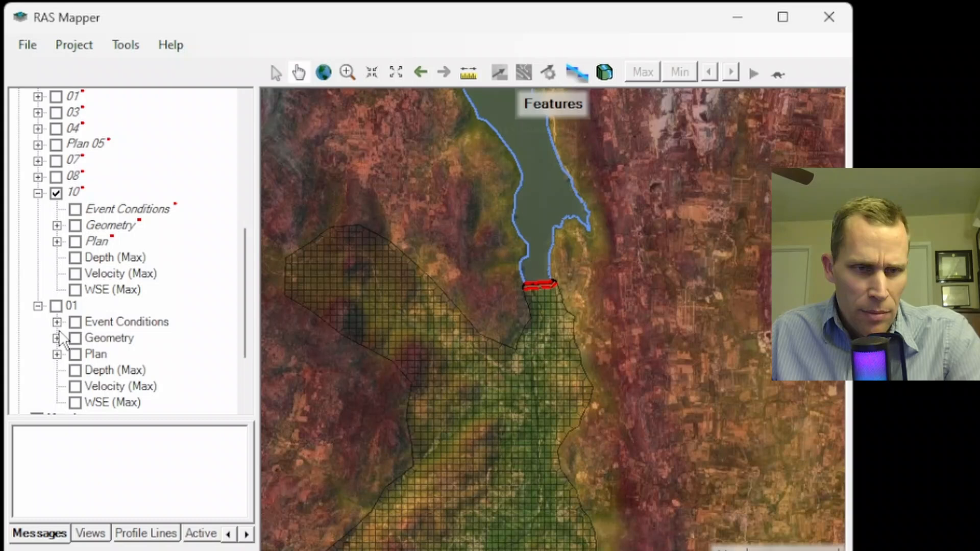
pyautogui.click(97, 371)
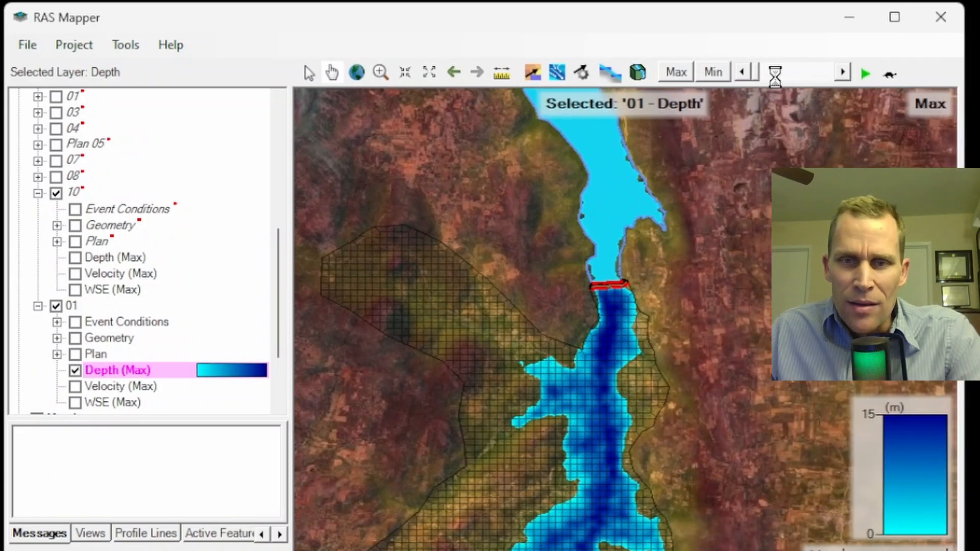
pyautogui.click(714, 74)
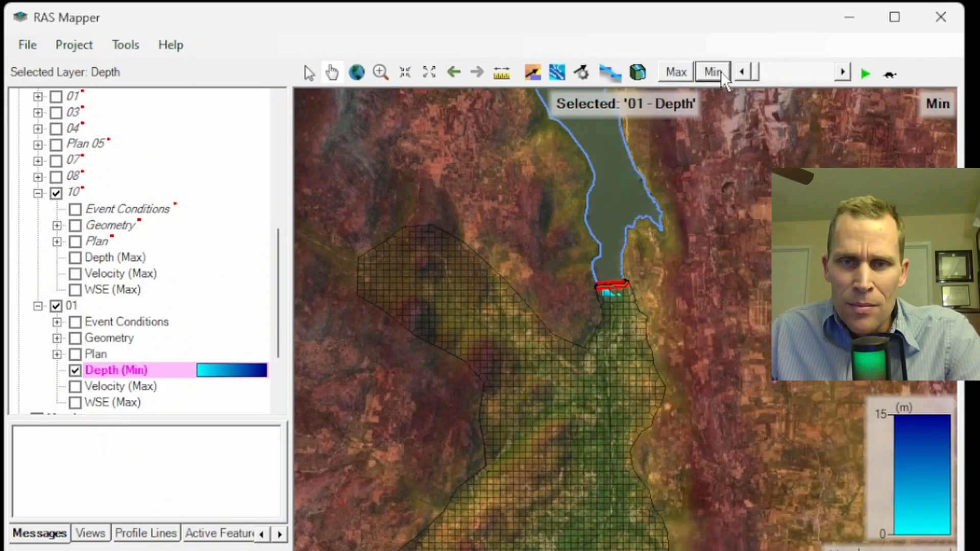
pyautogui.click(865, 76)
pyautogui.moveTo(688, 380); pyautogui.dragTo(705, 189)
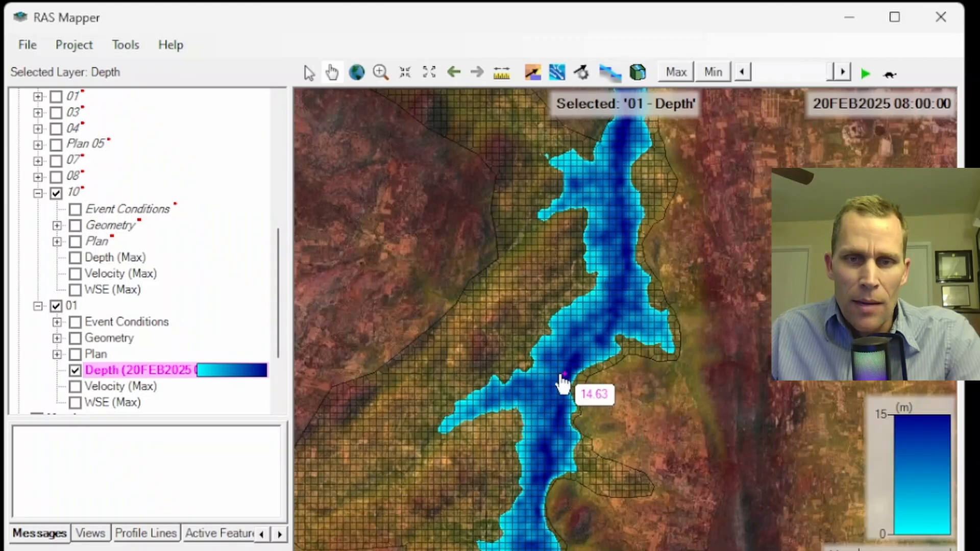
pyautogui.scroll(-2, 562, 380)
pyautogui.scroll(5, 618, 219)
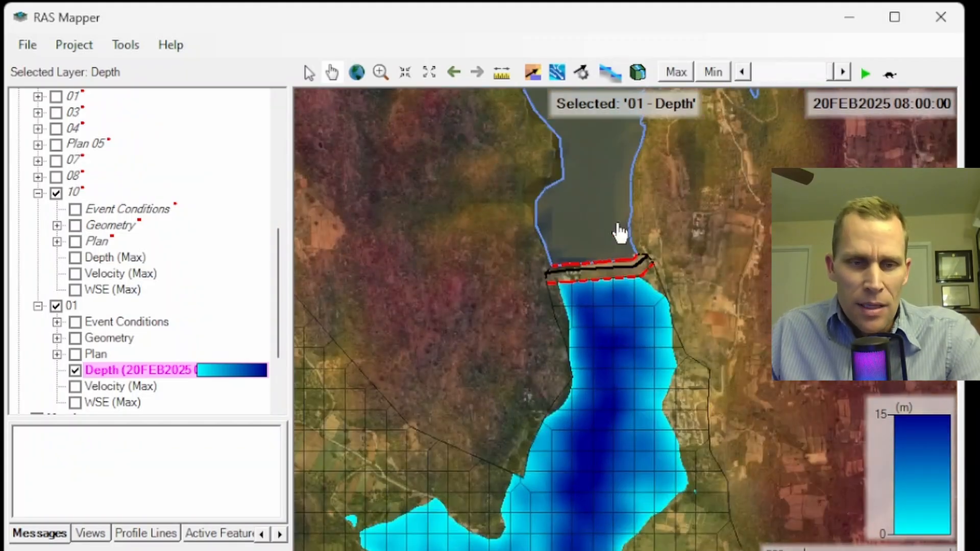
# Hide the Terrain layer so only Google Satellite imagery lies beneath the depth results
pyautogui.scroll(-2, 132, 317)
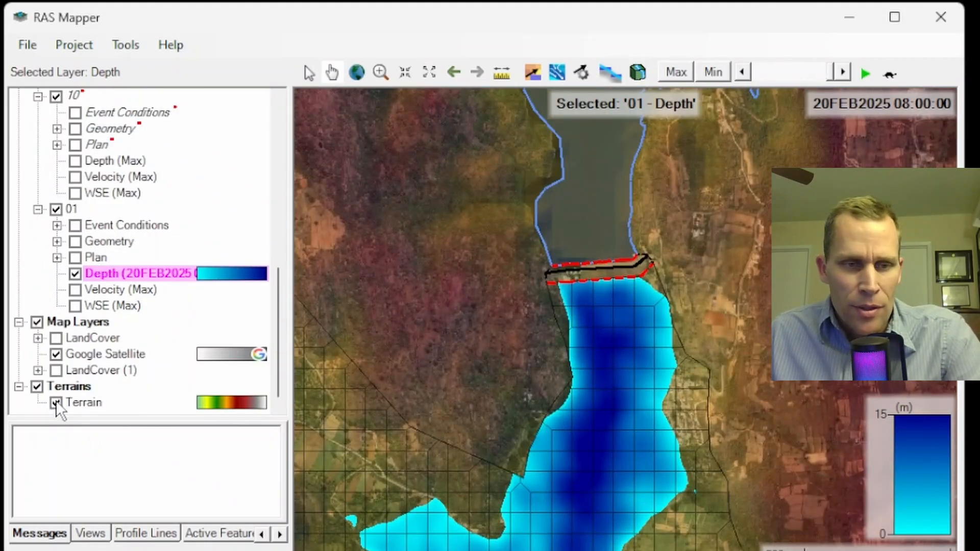
pyautogui.click(56, 354)
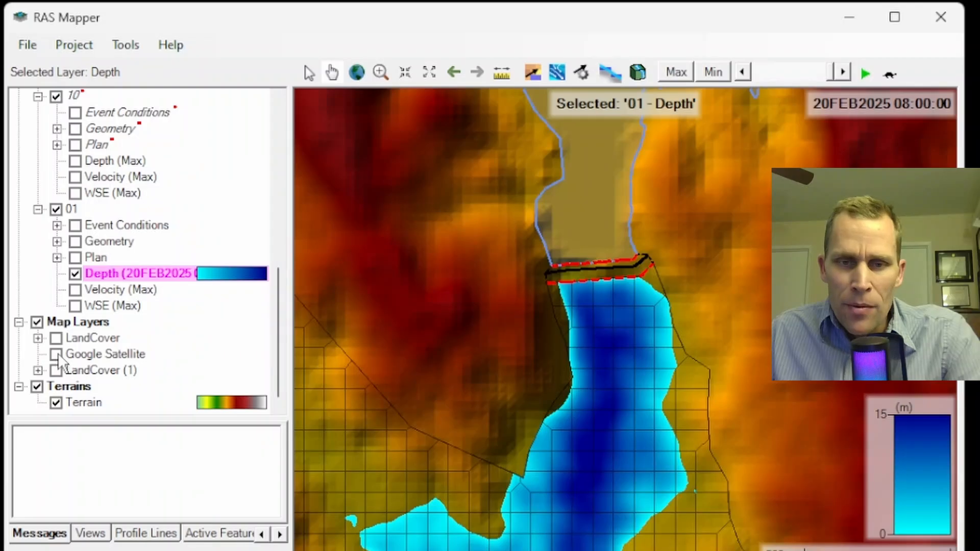
pyautogui.click(57, 403)
pyautogui.click(57, 354)
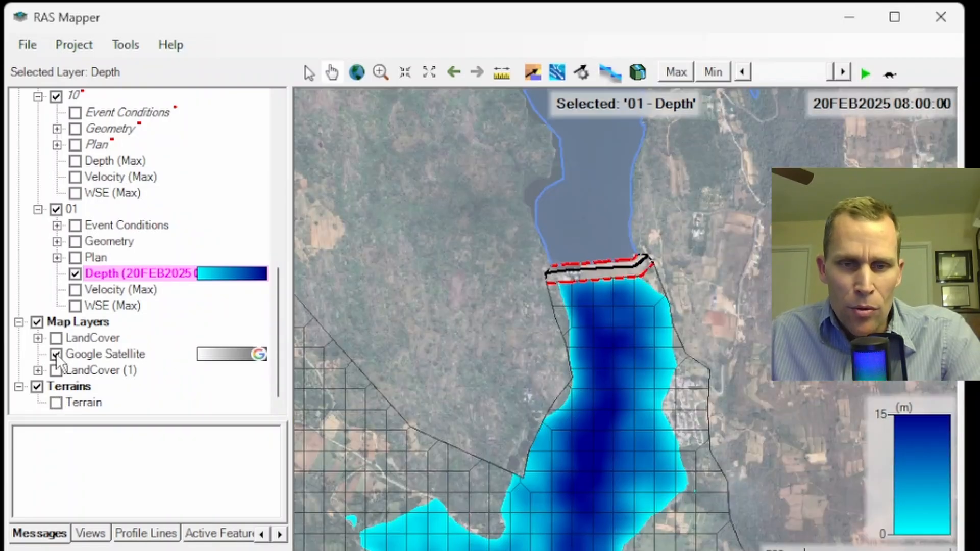
# Turn off the result 01 Depth and Google Satellite layers and show the Terrain layer around the dam
pyautogui.click(74, 274)
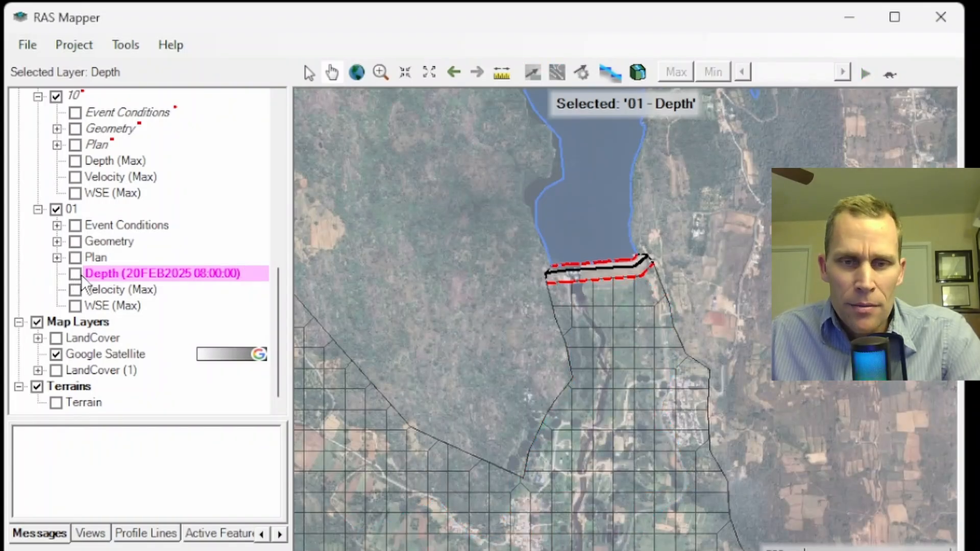
pyautogui.click(56, 403)
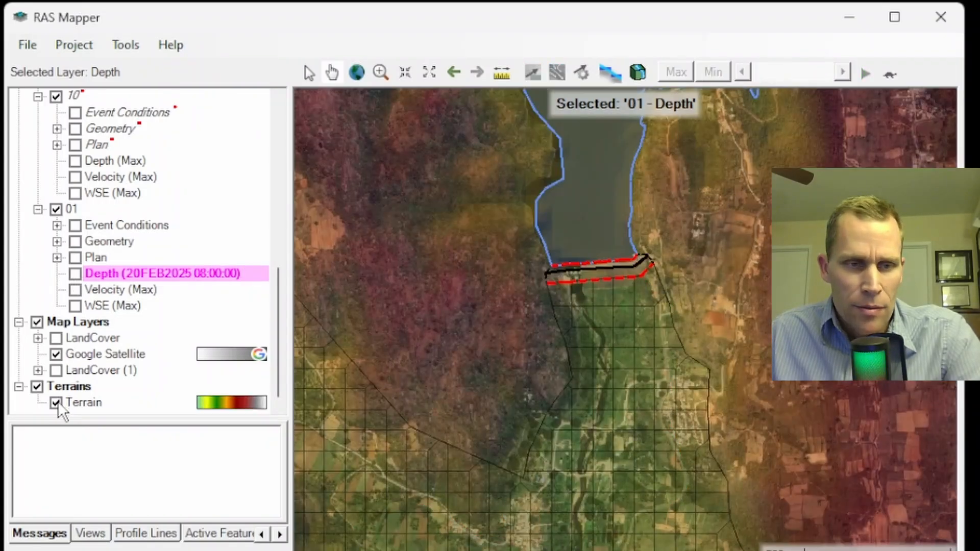
pyautogui.click(56, 354)
pyautogui.scroll(1, 556, 265)
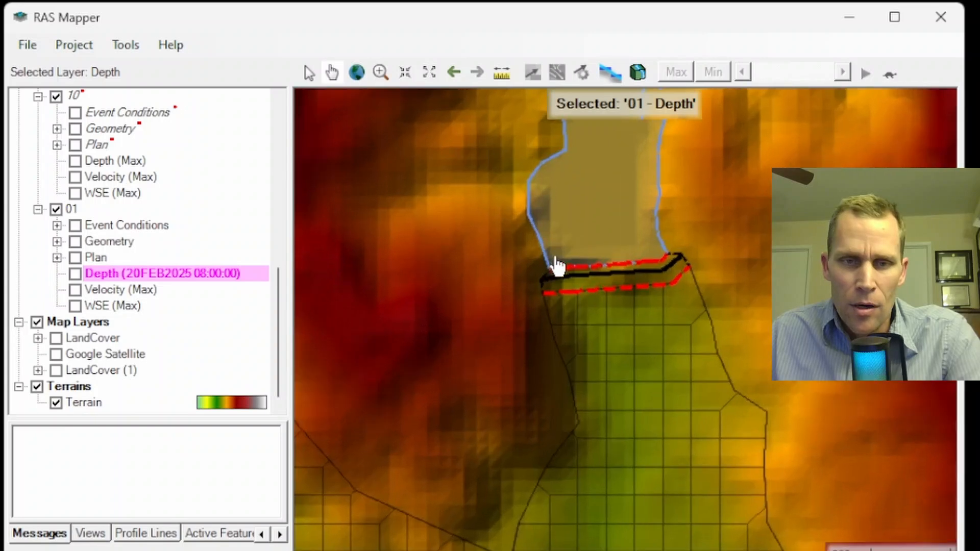
pyautogui.scroll(1, 557, 265)
pyautogui.scroll(1, 649, 241)
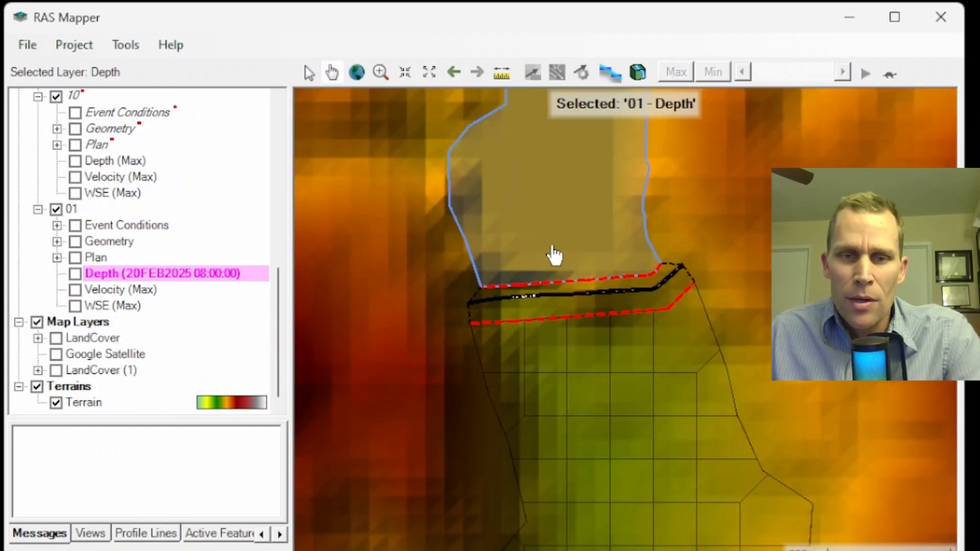
pyautogui.moveTo(555, 255); pyautogui.dragTo(546, 278)
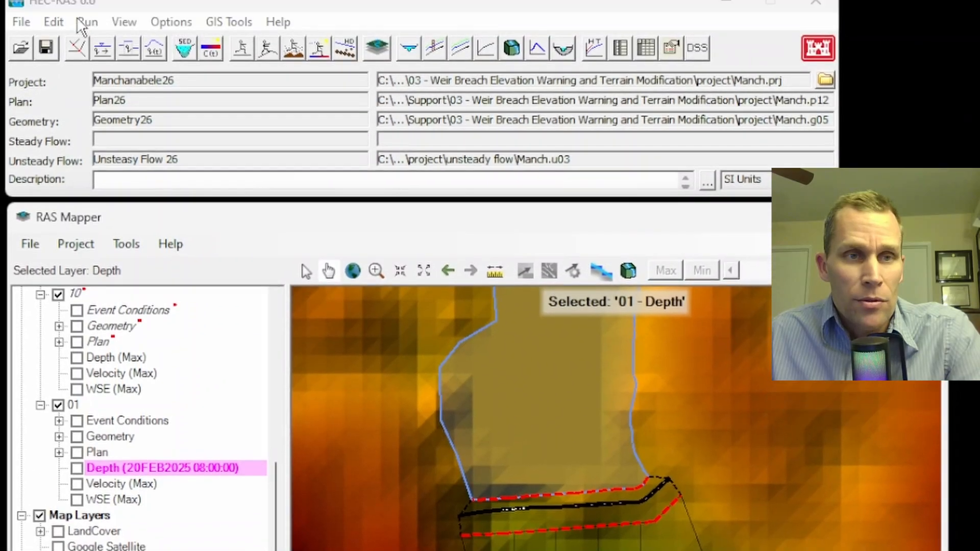
# Open the geometric data from the main HEC-RAS window and bring the FlowArea To Stor connection into close view
pyautogui.click(55, 24)
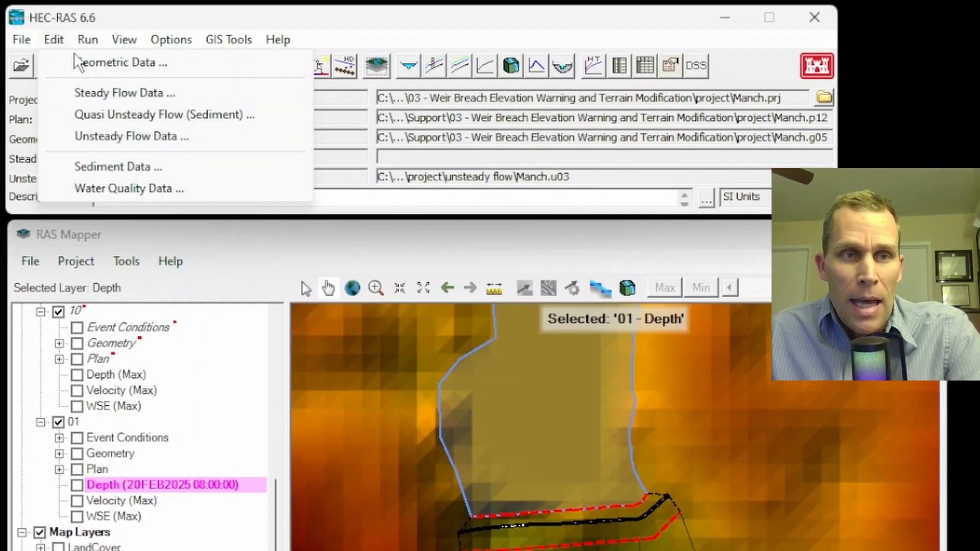
pyautogui.click(87, 63)
pyautogui.scroll(10, 421, 358)
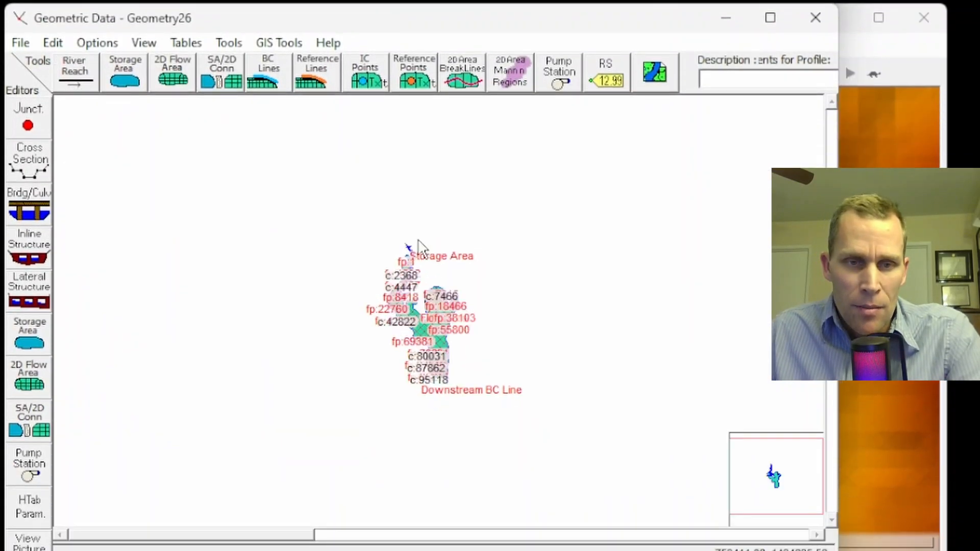
pyautogui.scroll(3, 356, 270)
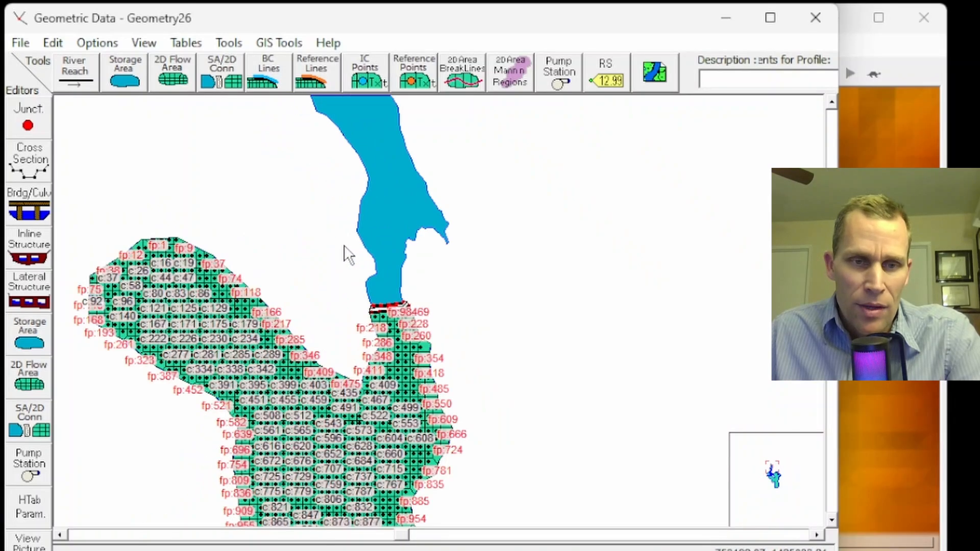
pyautogui.scroll(6, 381, 296)
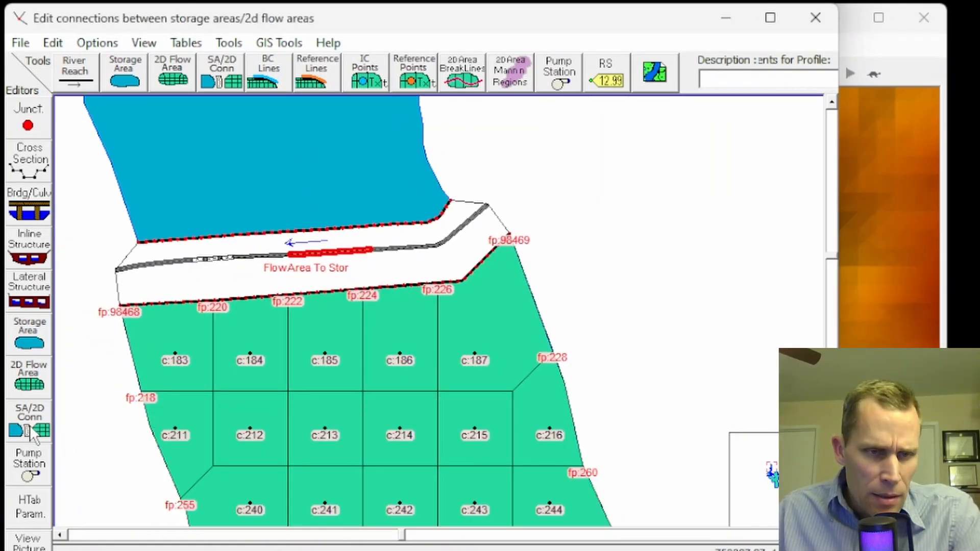
# Open the FlowArea To Stor connection in the Connection Data Editor and bring up its weir/embankment data
pyautogui.click(32, 426)
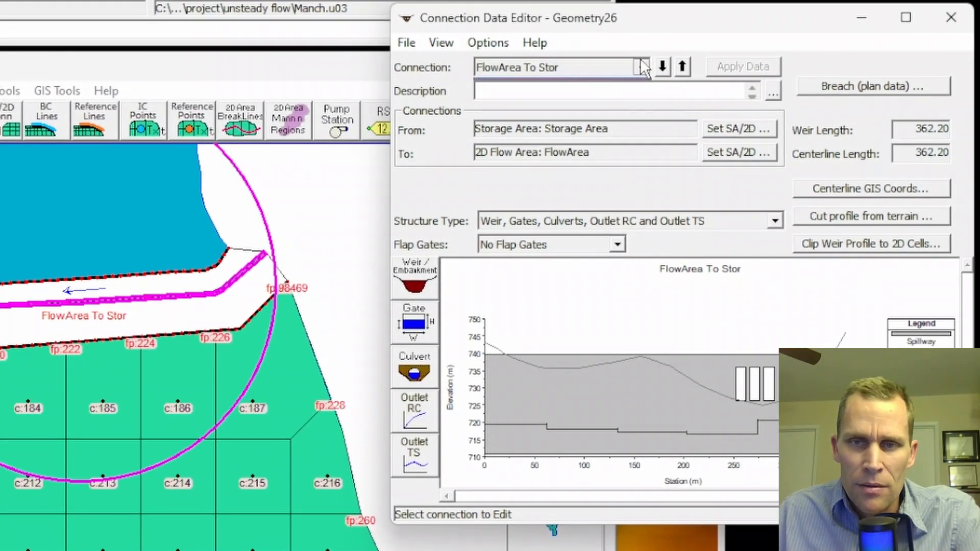
pyautogui.click(644, 67)
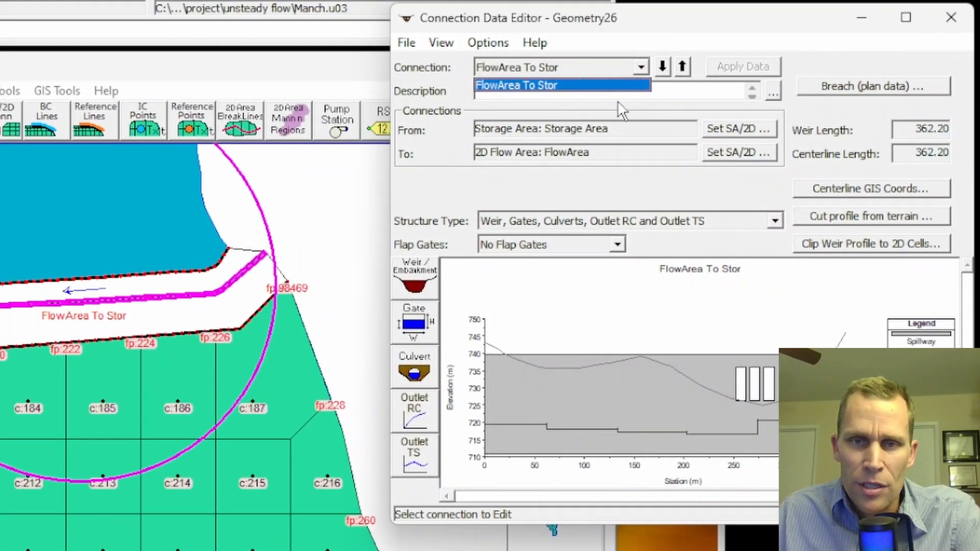
pyautogui.click(634, 43)
pyautogui.moveTo(649, 28); pyautogui.dragTo(585, 33)
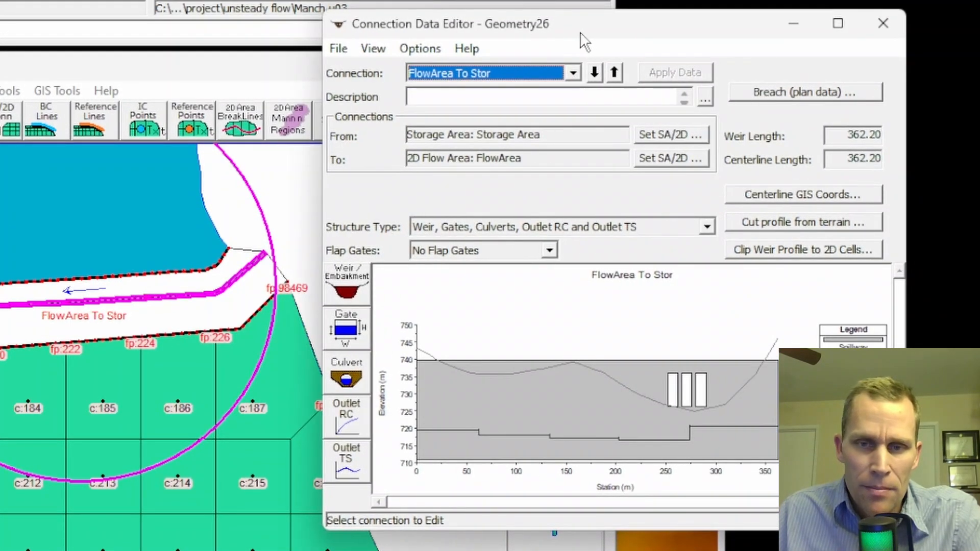
pyautogui.click(418, 289)
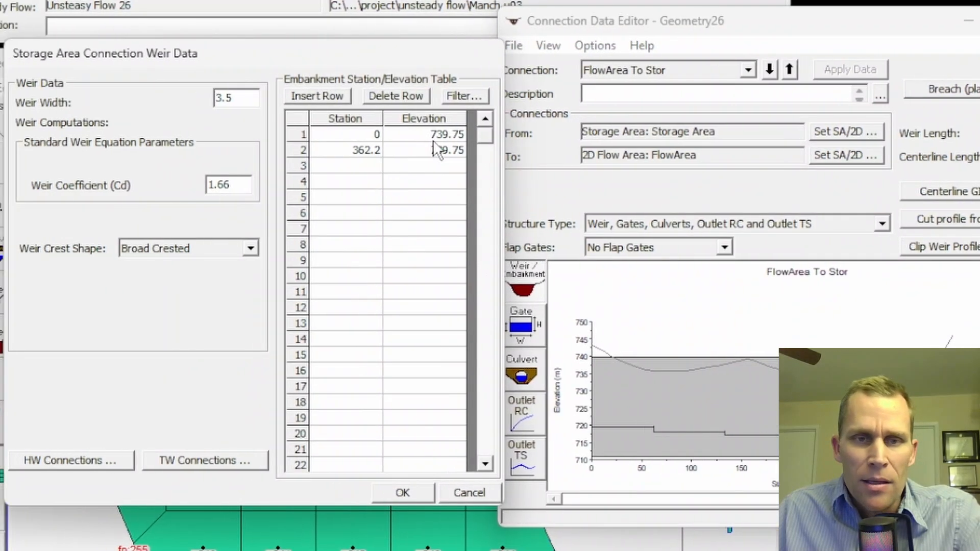
# Review the stations and elevations in the weir's embankment table, then accept and close the weir data
pyautogui.click(400, 137)
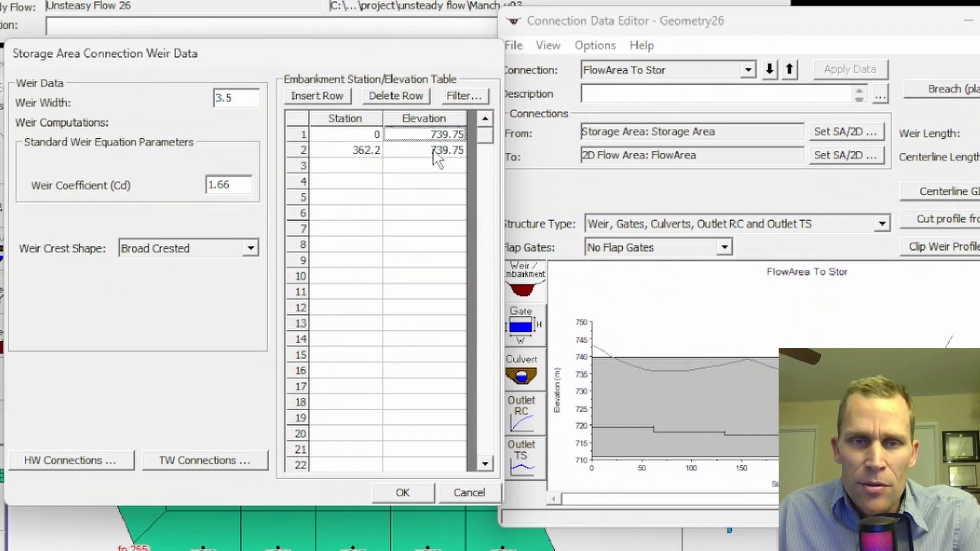
pyautogui.click(432, 152)
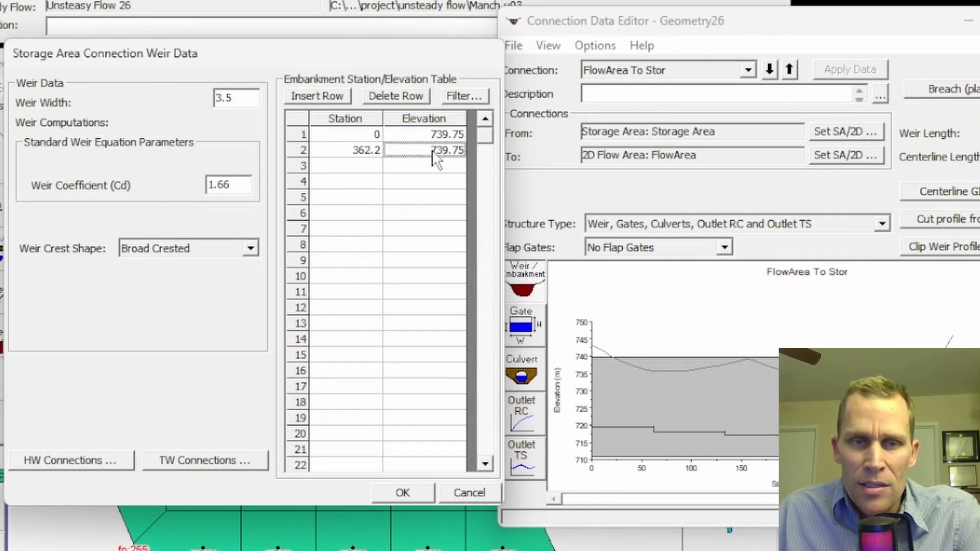
pyautogui.click(350, 153)
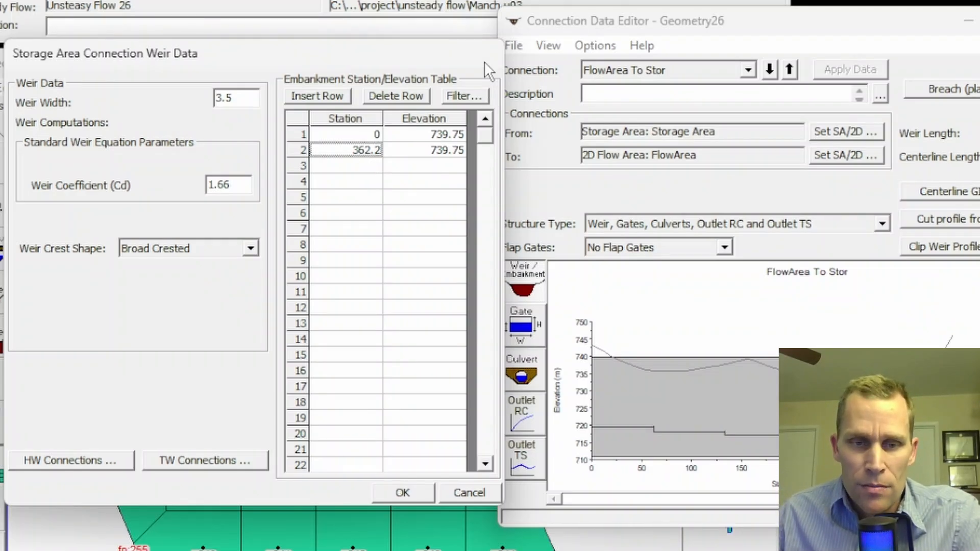
pyautogui.click(446, 139)
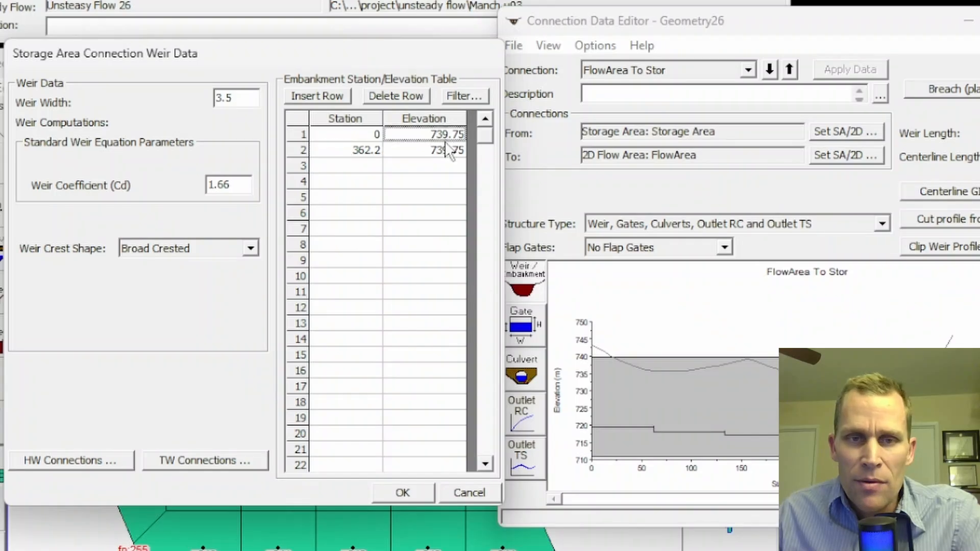
pyautogui.click(407, 492)
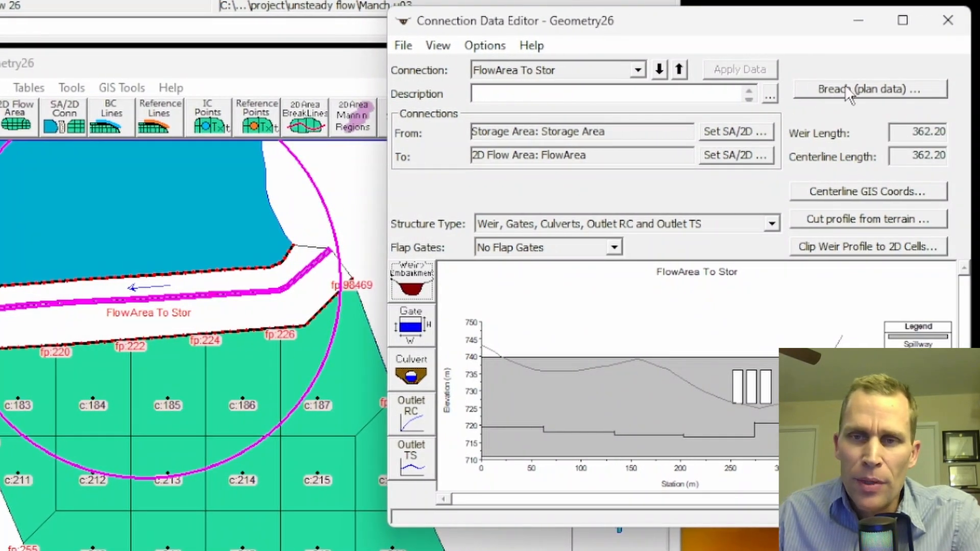
# Open the connection's breach plan data and compare the final bottom elevation with the Final Breach line highlighted in the plot
pyautogui.click(945, 89)
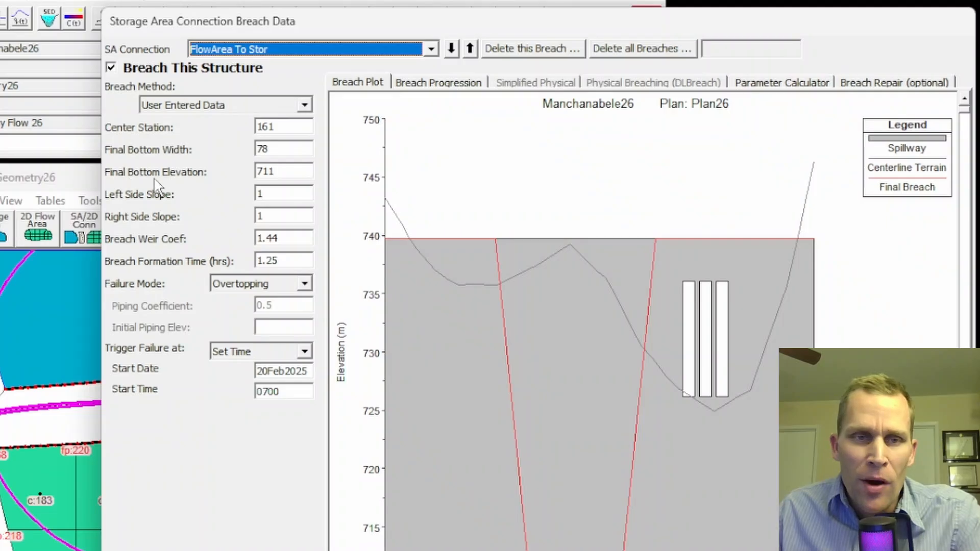
pyautogui.moveTo(282, 172); pyautogui.dragTo(252, 176)
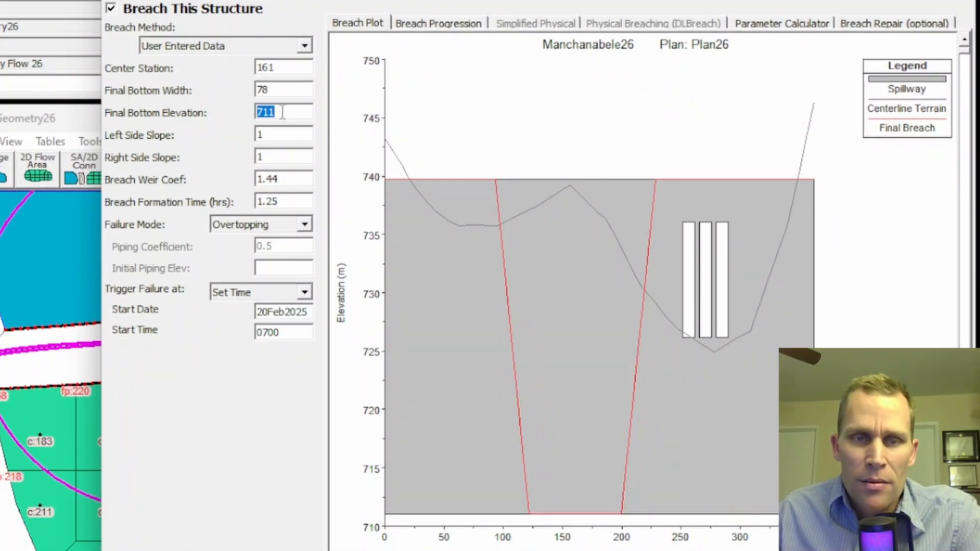
pyautogui.click(885, 124)
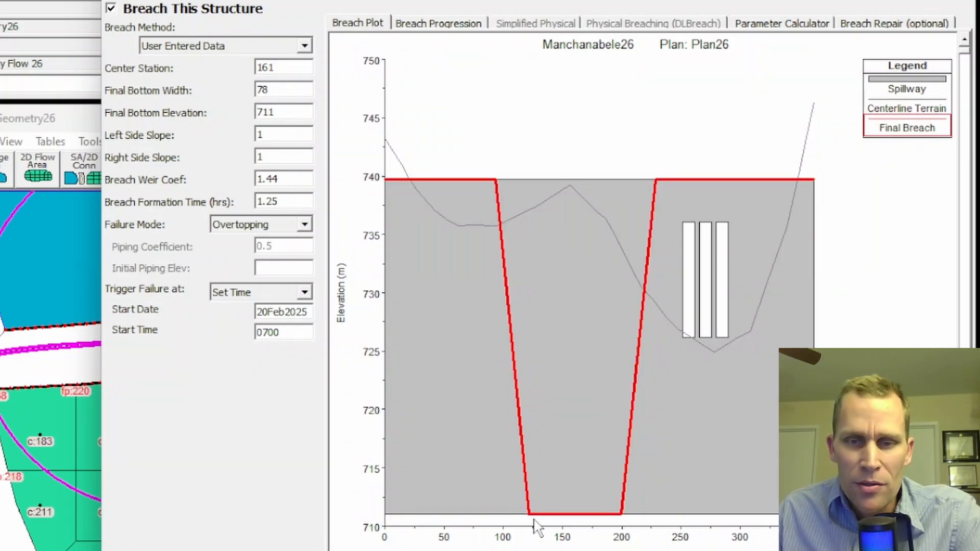
# Check the breach's center station, side slopes, formation time and start date and time, and view the breach progression curve
pyautogui.moveTo(280, 70); pyautogui.dragTo(252, 67)
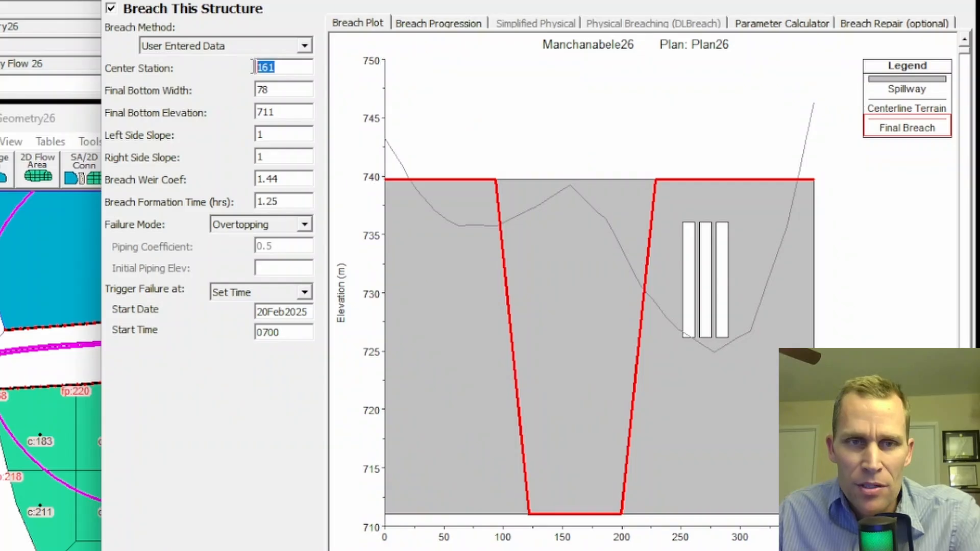
pyautogui.moveTo(279, 136); pyautogui.dragTo(250, 157)
pyautogui.moveTo(288, 204); pyautogui.dragTo(265, 204)
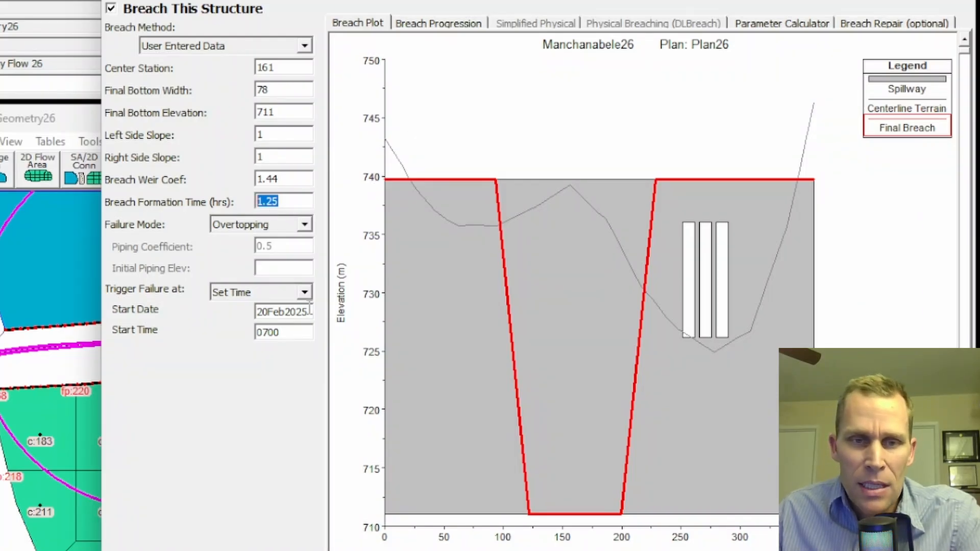
pyautogui.moveTo(308, 312); pyautogui.dragTo(250, 322)
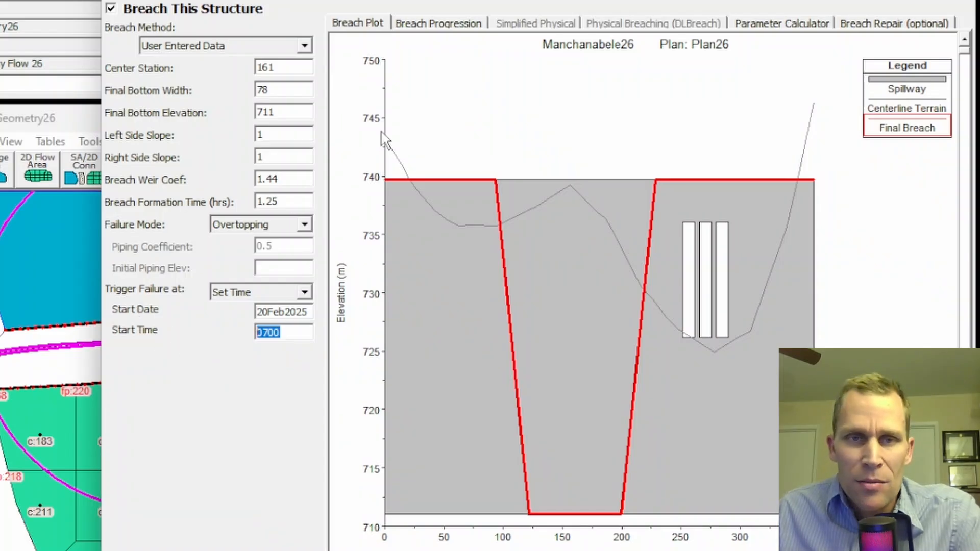
pyautogui.click(434, 26)
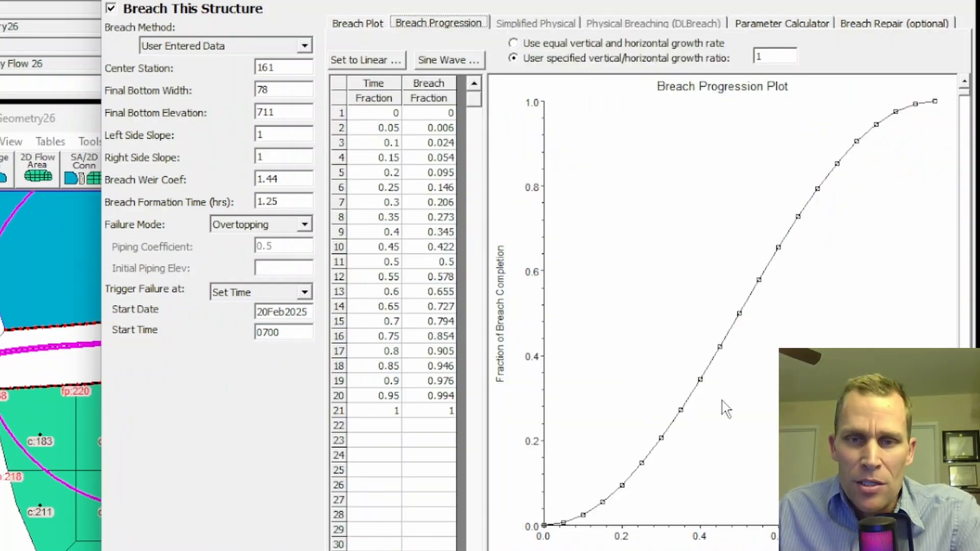
pyautogui.click(352, 26)
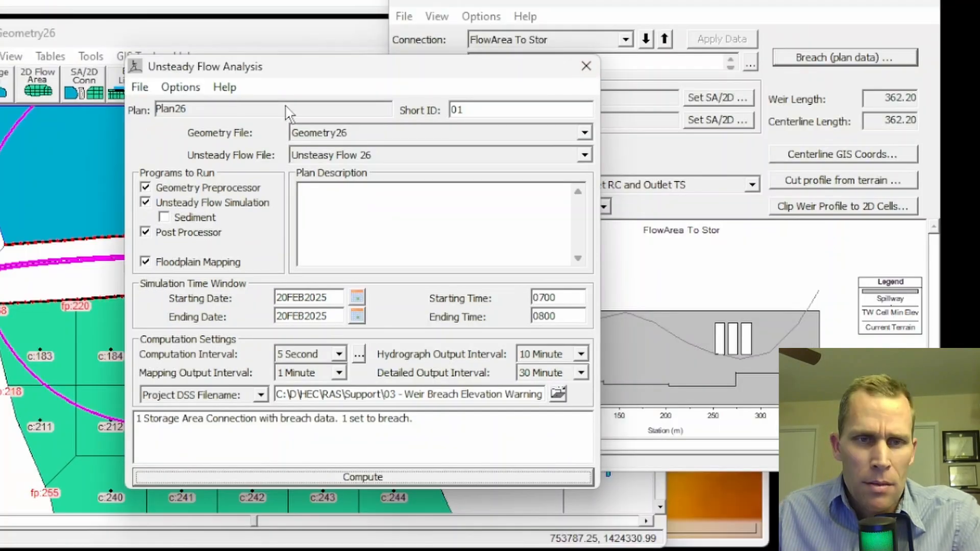
# View the unsteady flow runtime messages and find the FlowArea To Stor weir breach warning table, keeping it visible above the geometry
pyautogui.click(181, 86)
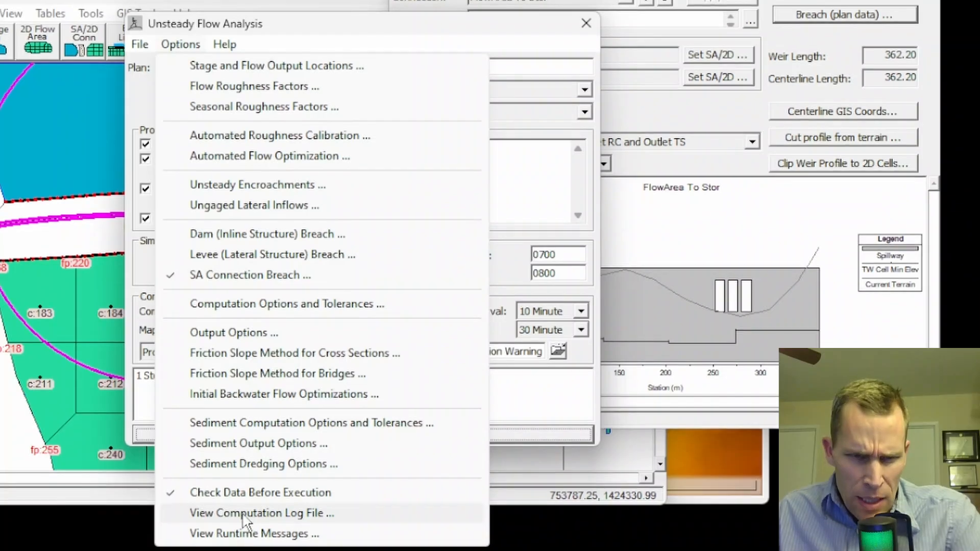
pyautogui.click(242, 533)
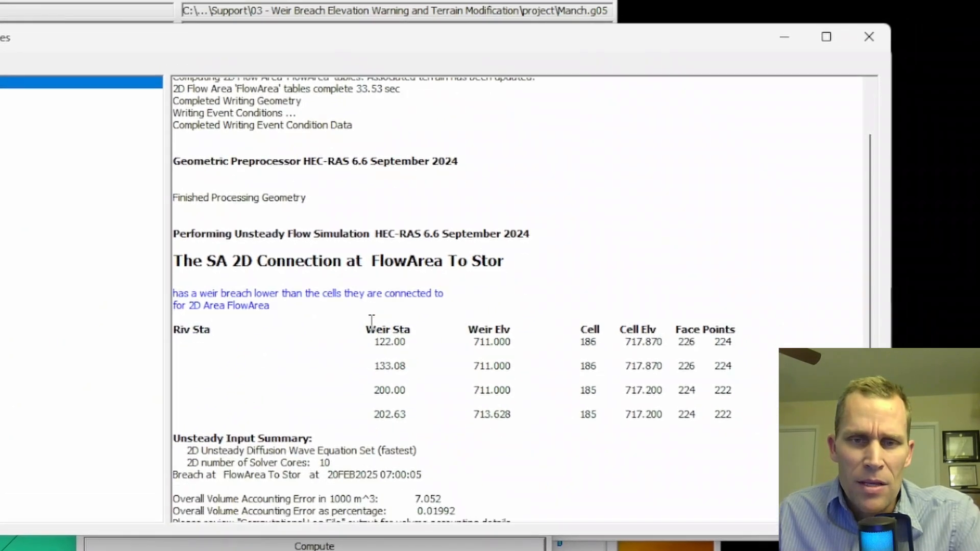
pyautogui.scroll(-3, 372, 321)
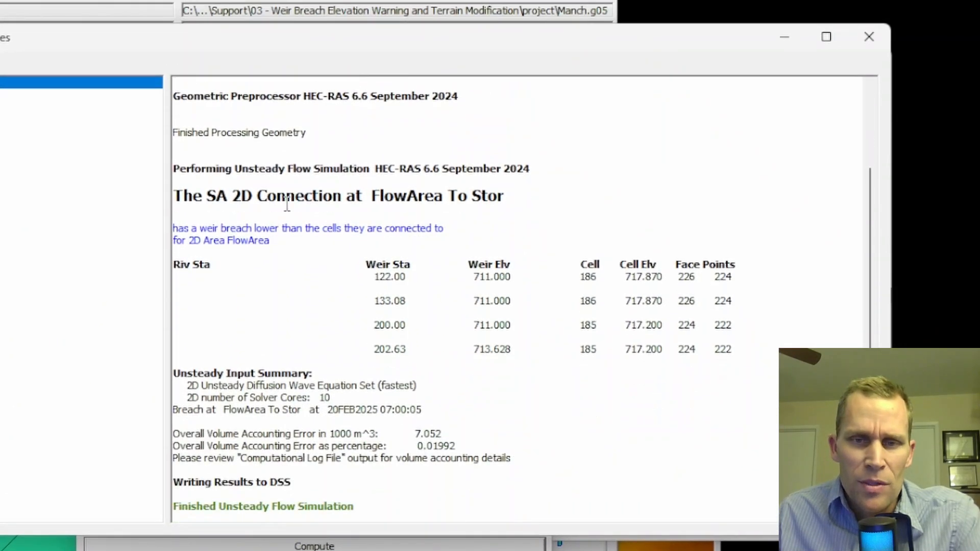
pyautogui.moveTo(743, 356); pyautogui.dragTo(308, 259)
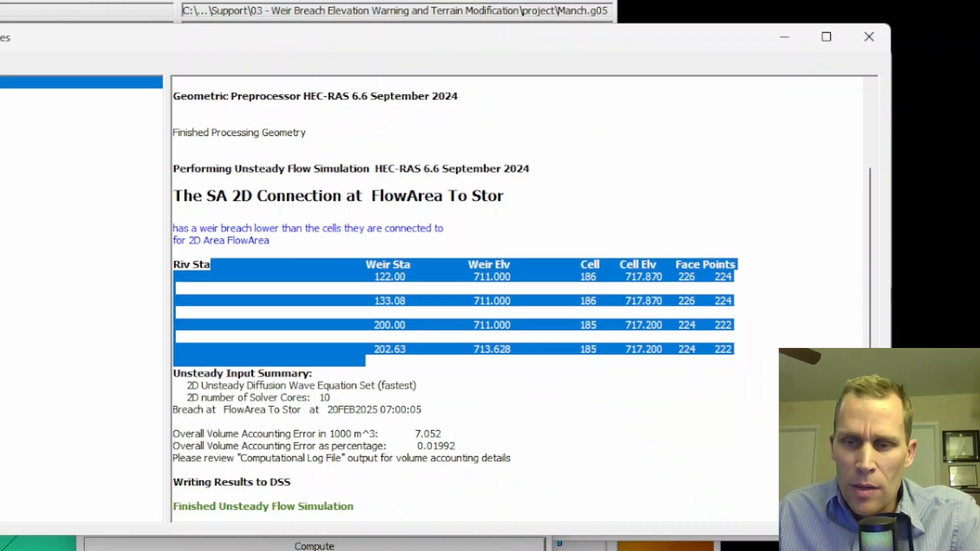
pyautogui.moveTo(891, 539); pyautogui.dragTo(961, 550)
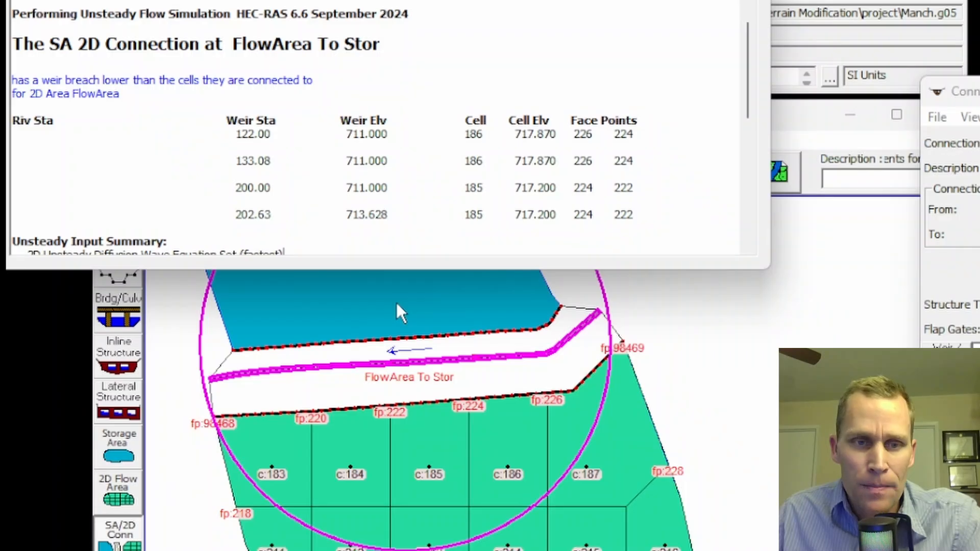
# Read the weir breach warning and examine the weir elevation listed for each of the four weir stations
pyautogui.moveTo(42, 80); pyautogui.dragTo(131, 98)
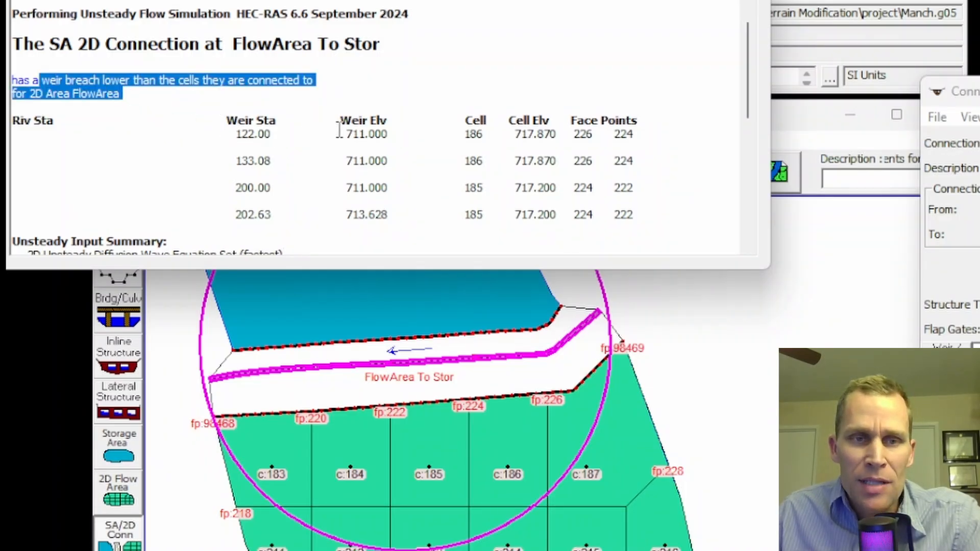
pyautogui.moveTo(338, 131); pyautogui.dragTo(409, 132)
pyautogui.moveTo(341, 156); pyautogui.dragTo(404, 157)
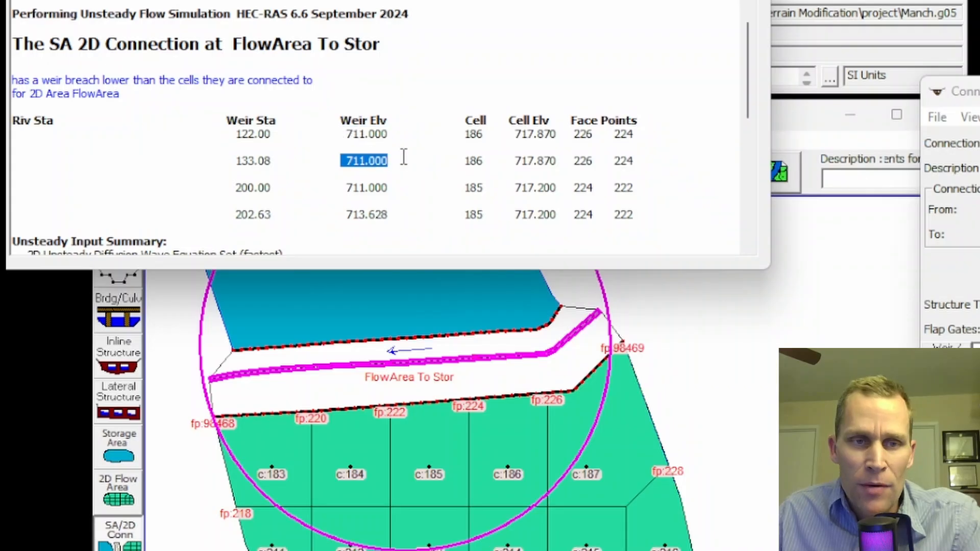
pyautogui.moveTo(340, 133); pyautogui.dragTo(397, 130)
pyautogui.moveTo(340, 159); pyautogui.dragTo(401, 160)
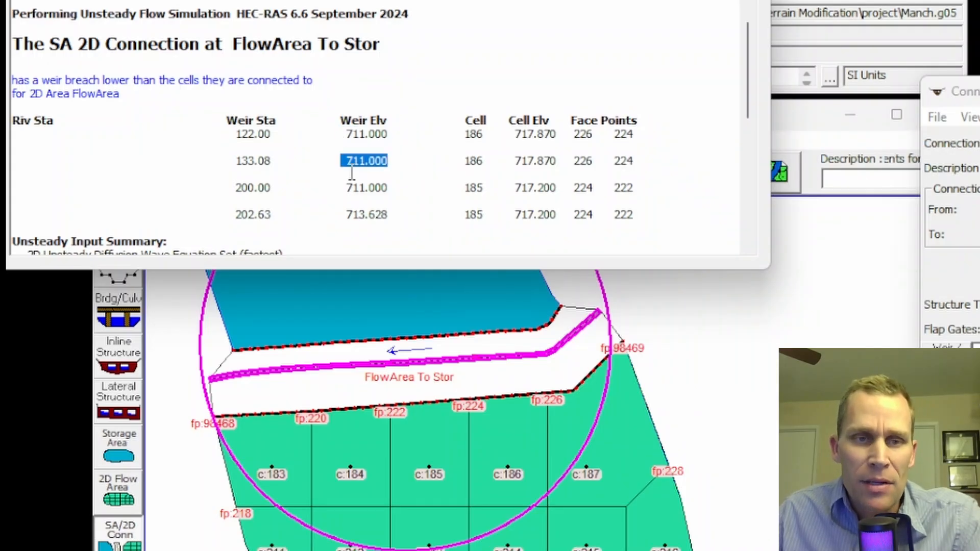
pyautogui.click(386, 177)
pyautogui.moveTo(339, 227); pyautogui.dragTo(380, 205)
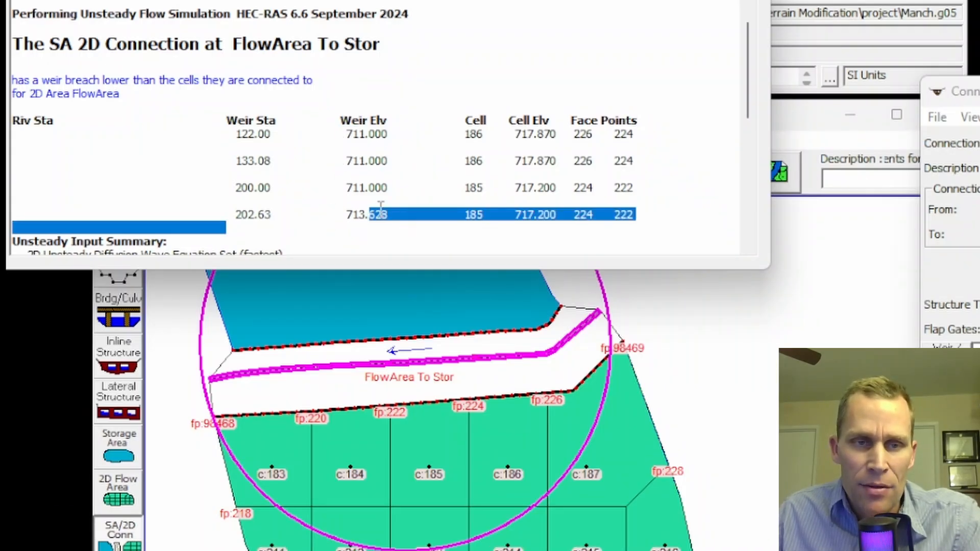
pyautogui.doubleClick(380, 211)
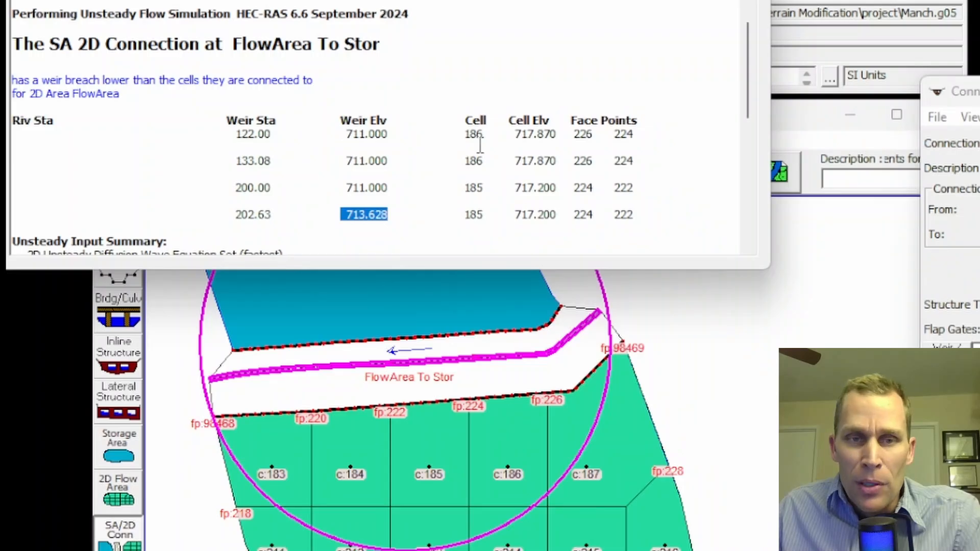
# Examine the cell elevations listed in the warning table for comparison with the weir elevations
pyautogui.moveTo(512, 134); pyautogui.dragTo(576, 134)
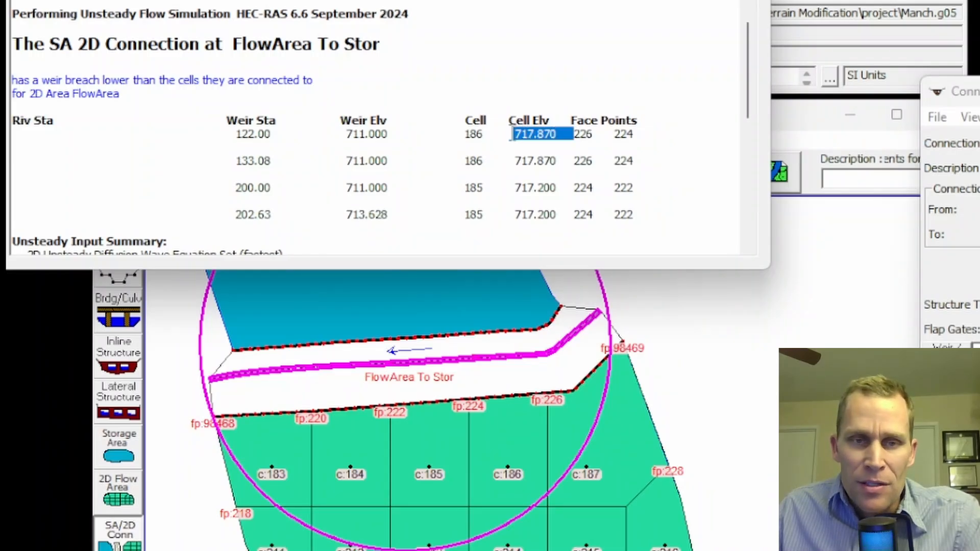
pyautogui.click(510, 134)
pyautogui.doubleClick(528, 159)
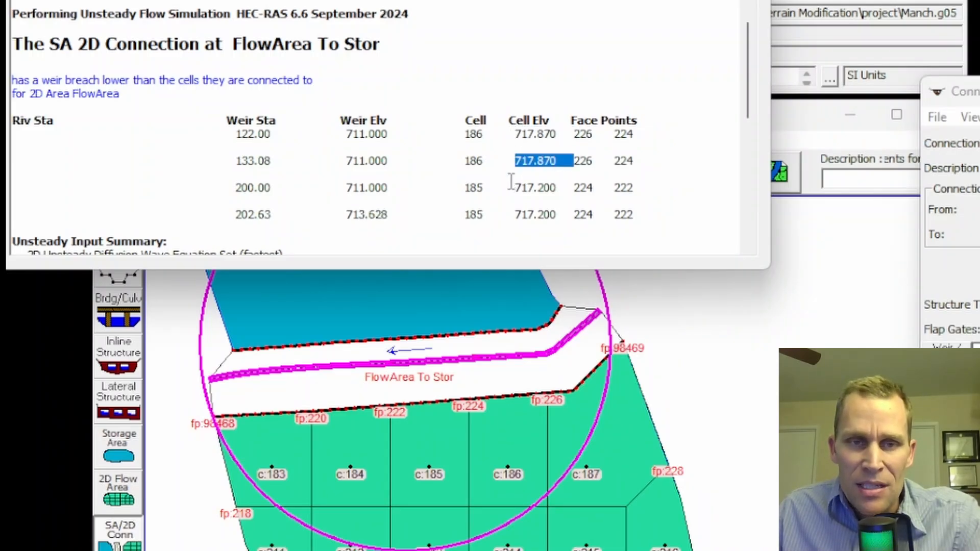
pyautogui.moveTo(509, 187); pyautogui.dragTo(570, 189)
pyautogui.moveTo(508, 211); pyautogui.dragTo(571, 214)
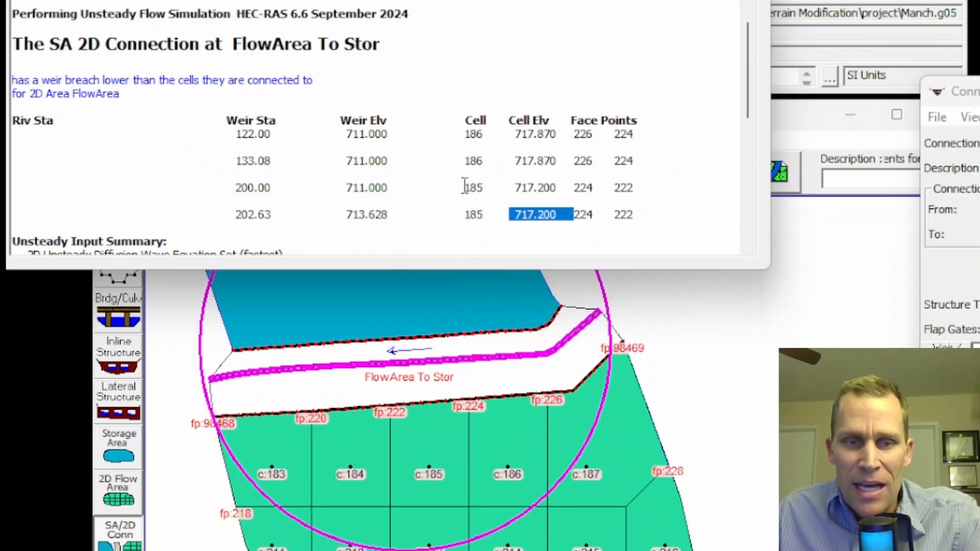
# Match cells 186 and 185 and their face points in the warning table to the geometry, and recheck the first weir elevation
pyautogui.moveTo(461, 141); pyautogui.dragTo(501, 133)
pyautogui.moveTo(466, 188); pyautogui.dragTo(500, 189)
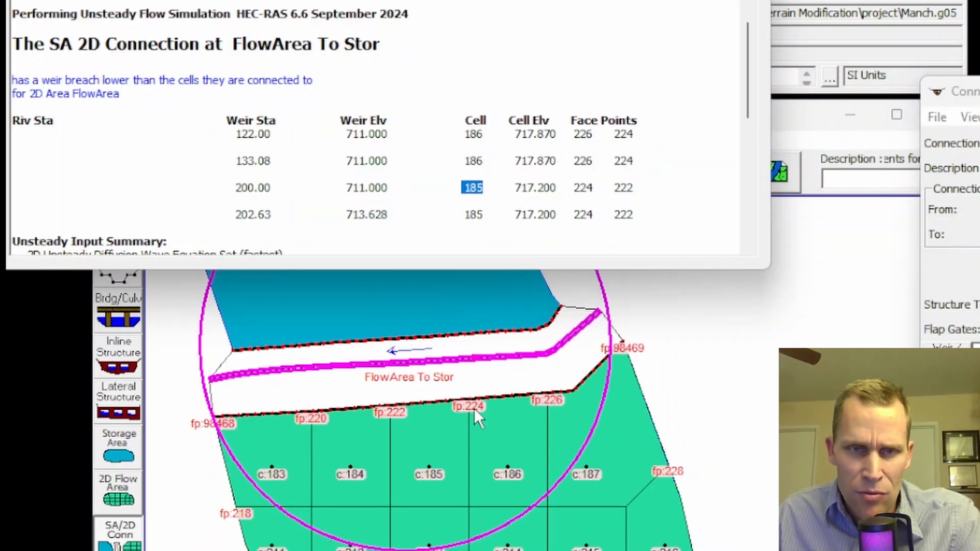
pyautogui.moveTo(570, 133); pyautogui.dragTo(649, 135)
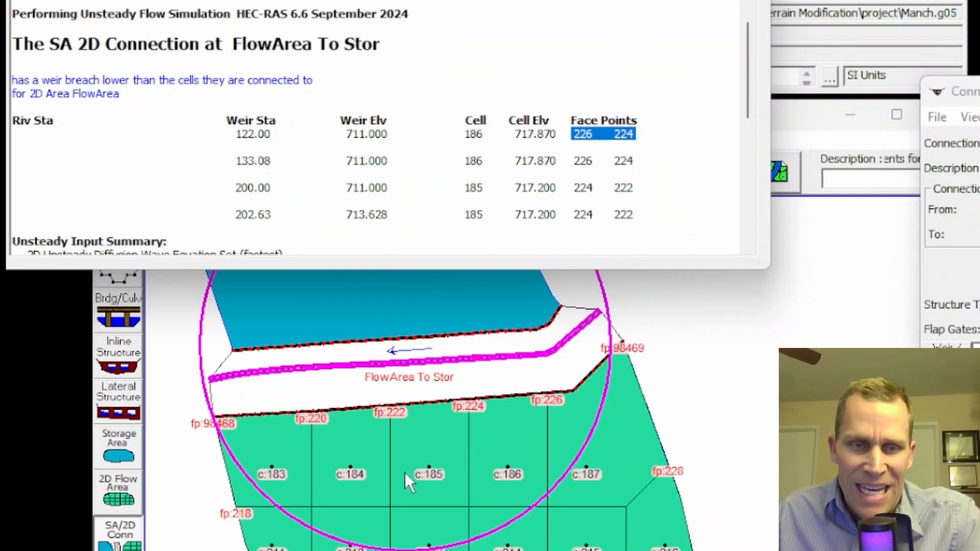
pyautogui.moveTo(574, 189); pyautogui.dragTo(645, 188)
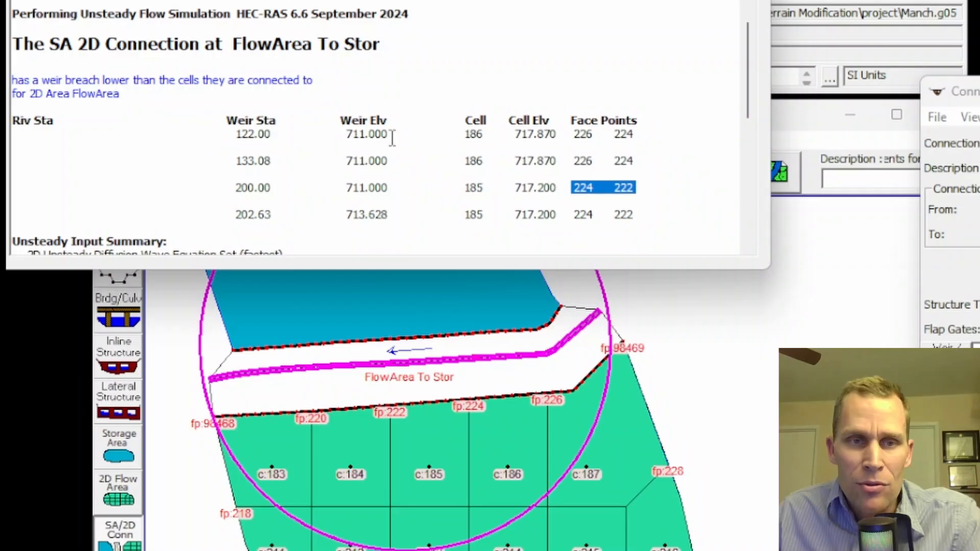
pyautogui.moveTo(391, 137)
pyautogui.mouseDown()
pyautogui.moveTo(341, 139)
pyautogui.moveTo(395, 139)
pyautogui.mouseUp()
pyautogui.click(346, 136)
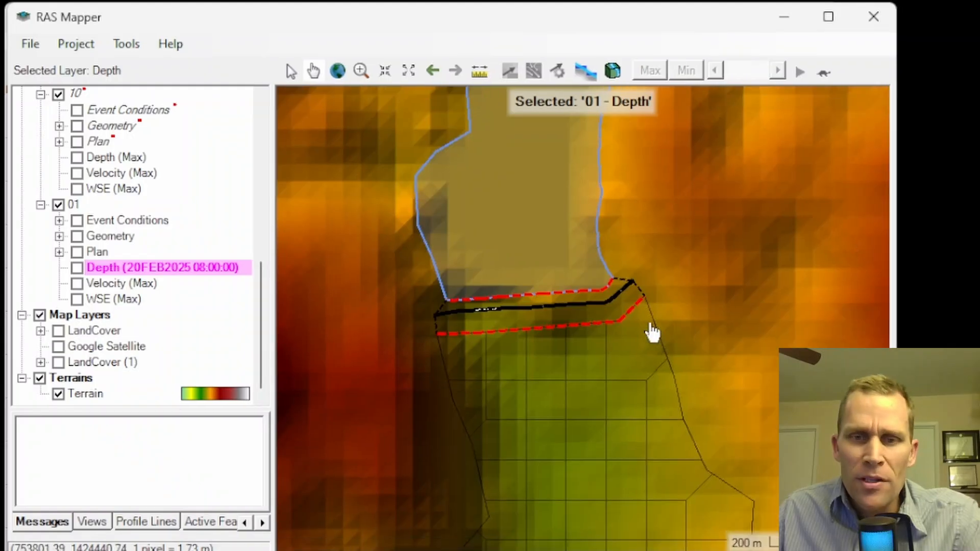
# Turn on the Profile Lines feature layer and start editing it, with the storage area to 2D connection in closer view
pyautogui.scroll(2, 500, 350)
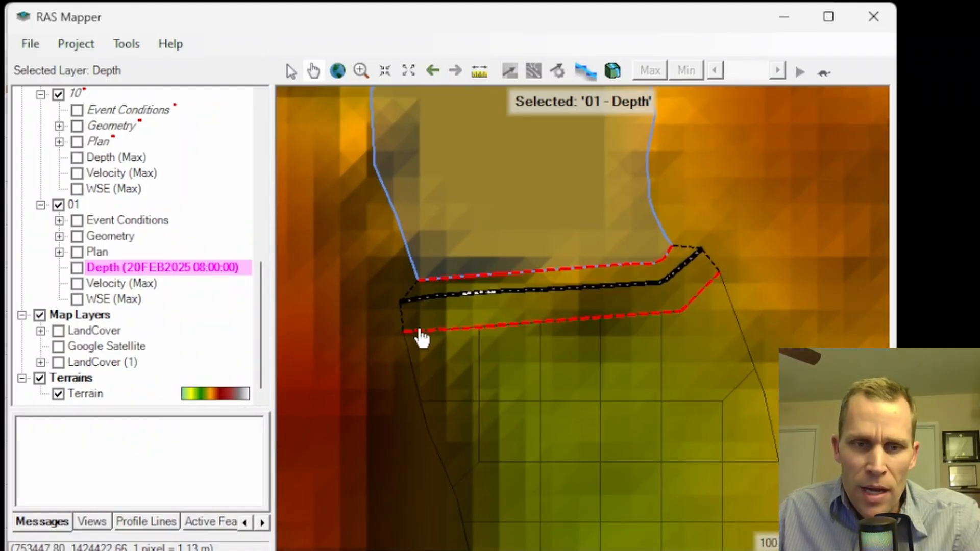
pyautogui.moveTo(573, 357); pyautogui.dragTo(501, 320)
pyautogui.scroll(5, 112, 162)
pyautogui.scroll(3, 112, 163)
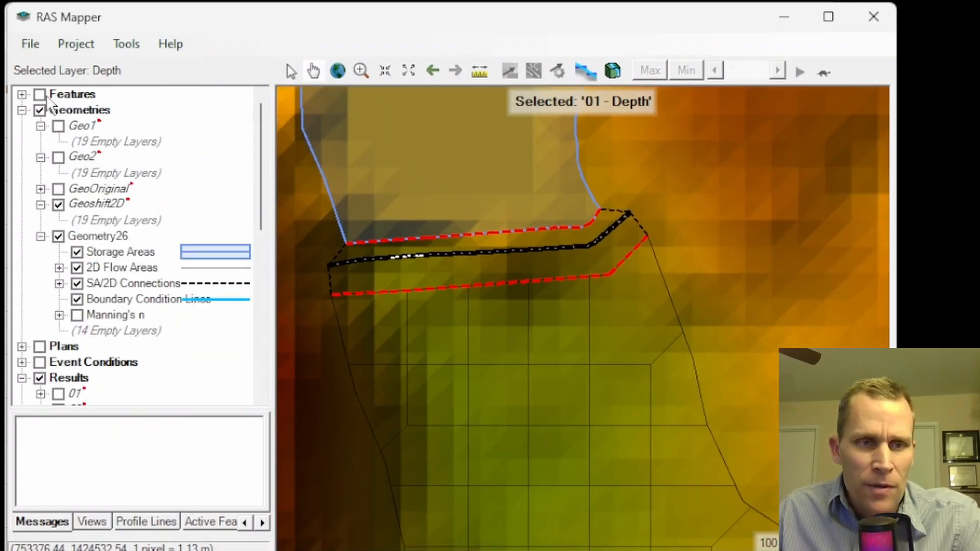
pyautogui.rightClick(71, 95)
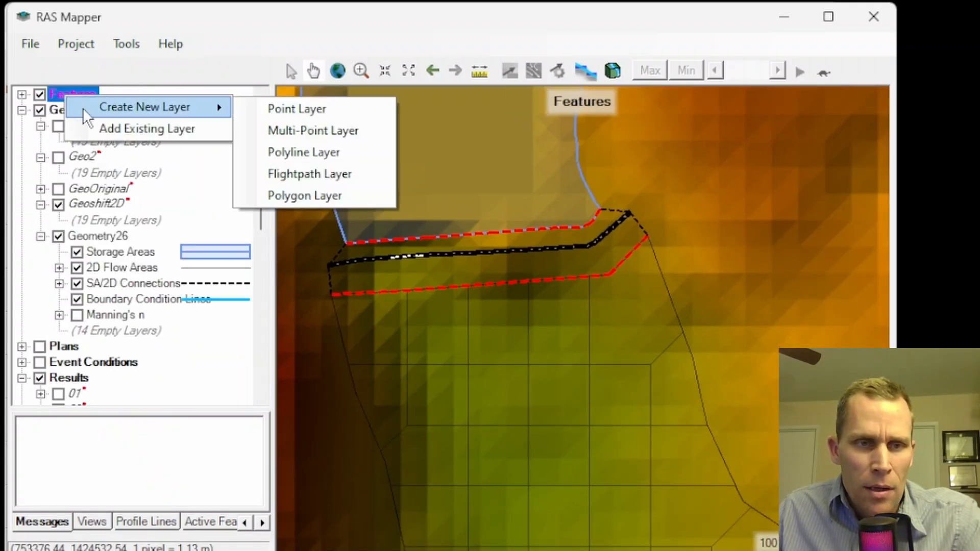
pyautogui.click(21, 95)
pyautogui.click(58, 110)
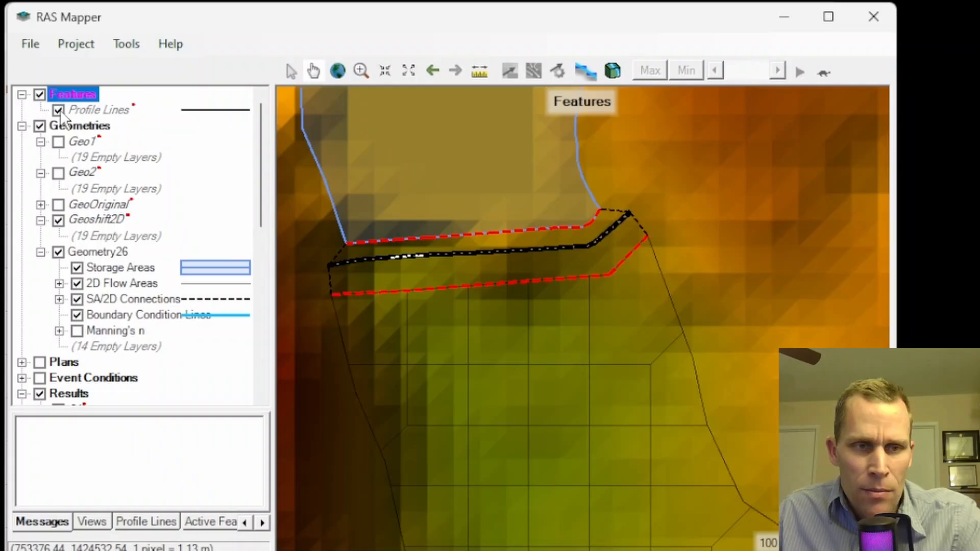
pyautogui.rightClick(84, 113)
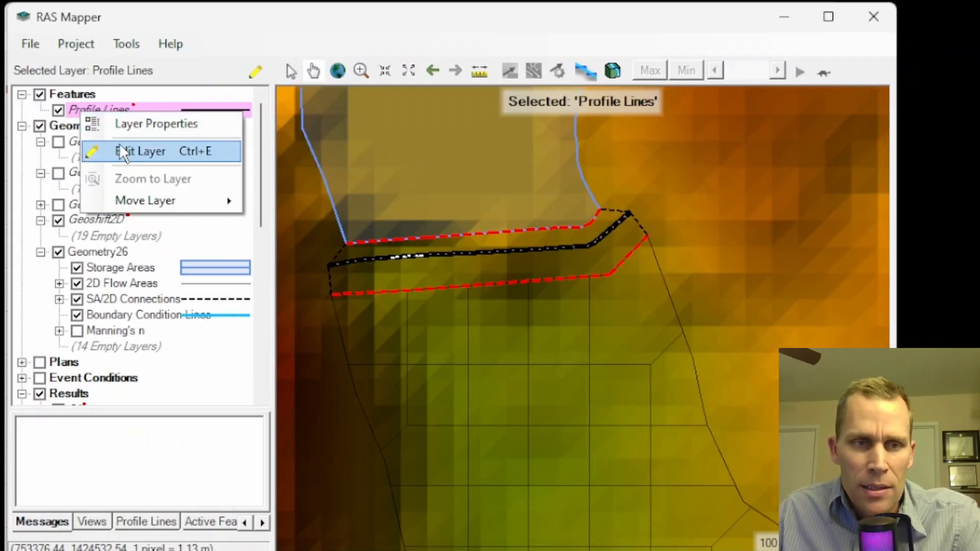
pyautogui.click(131, 154)
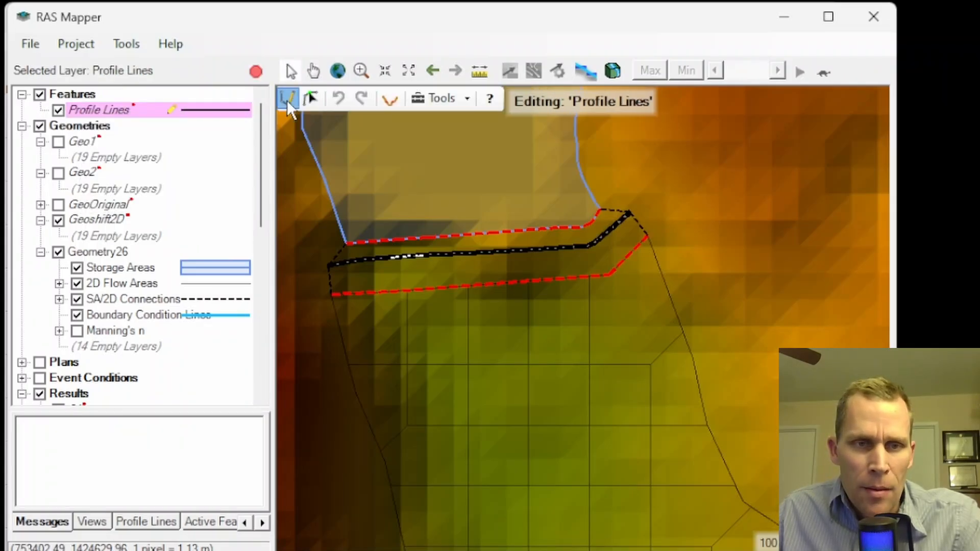
# Draw a three-point profile line along the connection's 2D-side boundary, from its east end to its west end, and name it Profile Line 1
pyautogui.click(648, 236)
pyautogui.click(611, 275)
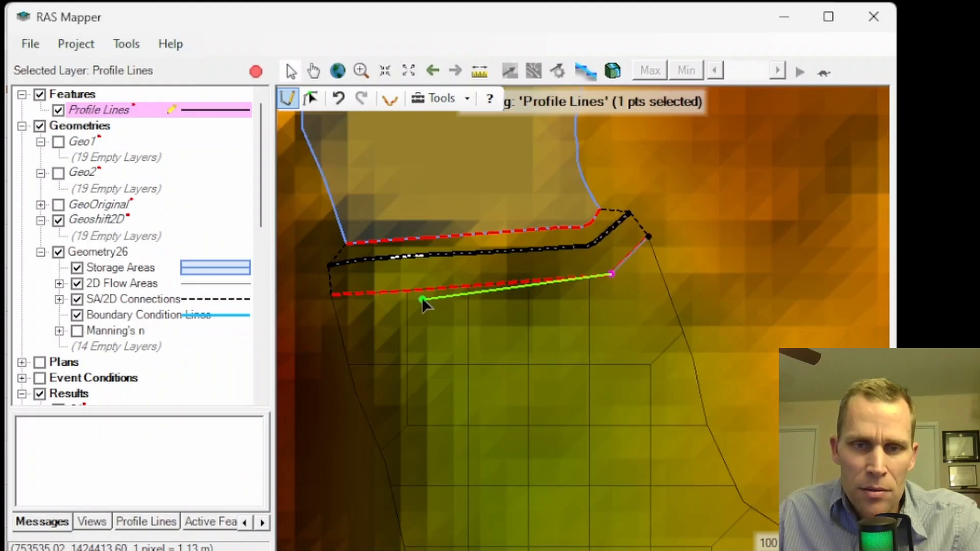
pyautogui.doubleClick(334, 295)
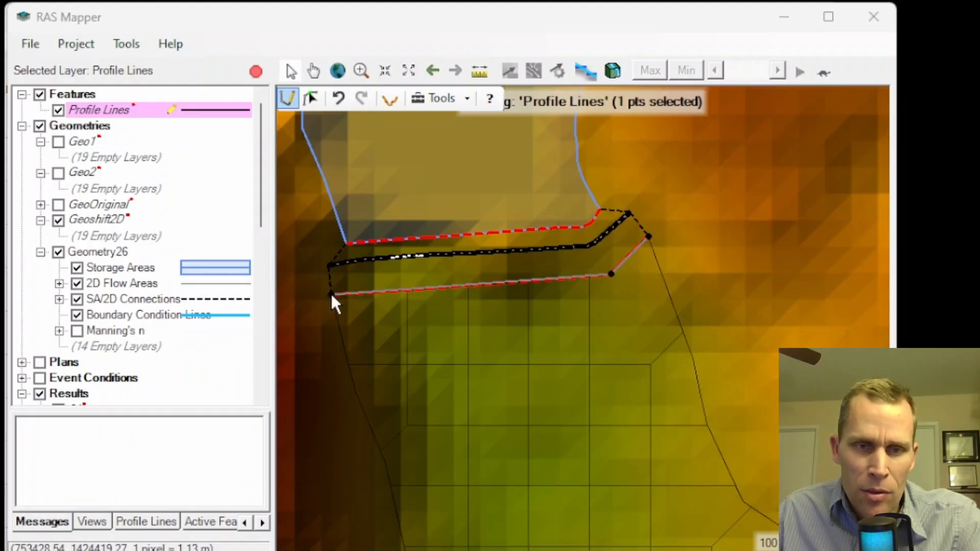
pyautogui.click(553, 338)
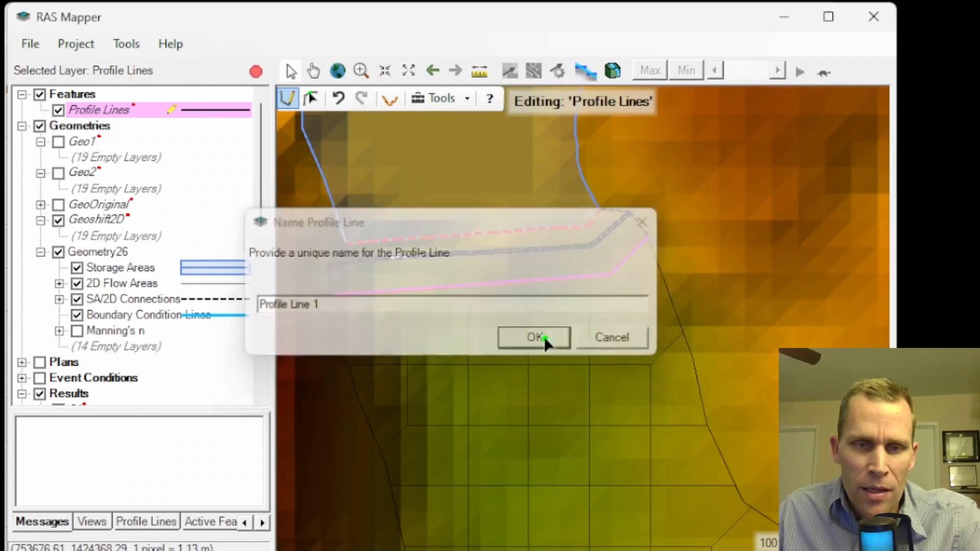
# Plot the terrain elevations along Profile Line 1 and examine the profile
pyautogui.click(314, 101)
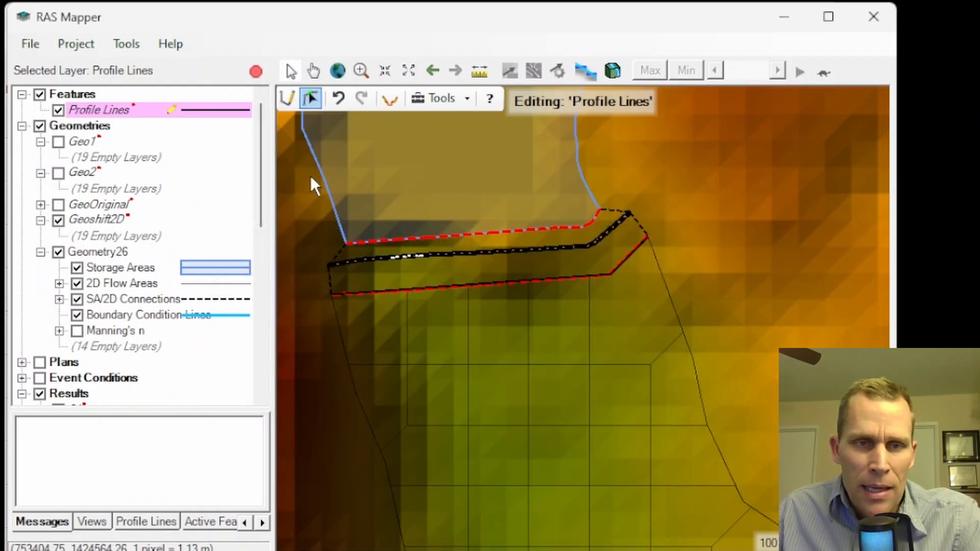
pyautogui.click(391, 100)
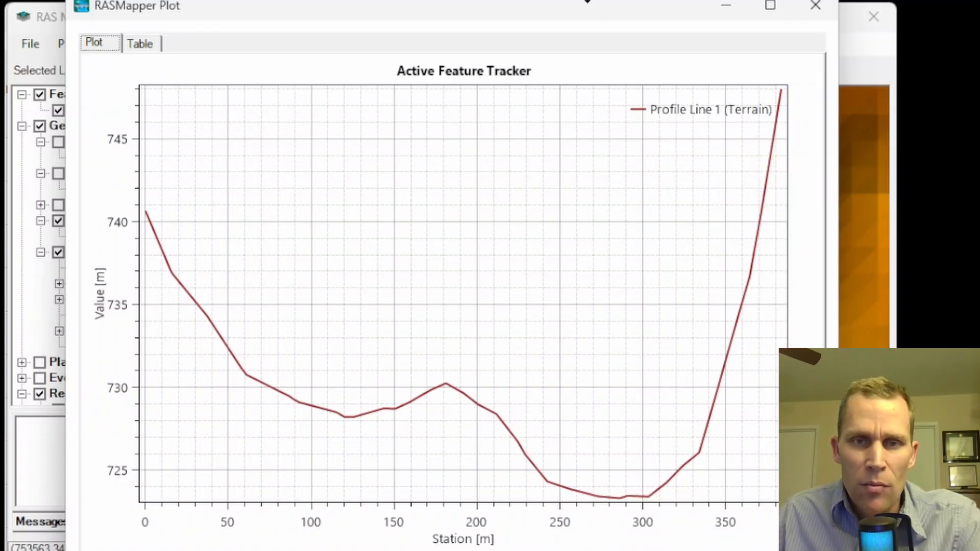
pyautogui.moveTo(540, 6)
pyautogui.mouseDown()
pyautogui.moveTo(549, 0)
pyautogui.moveTo(540, 0)
pyautogui.mouseUp()
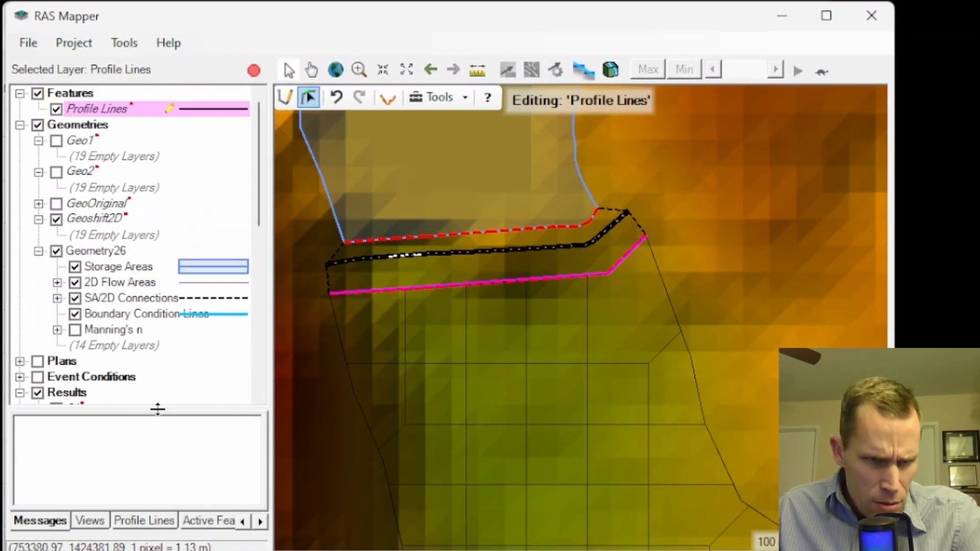
# Create a virtual clone of the Terrain layer named Terrain.Modified
pyautogui.moveTo(158, 408); pyautogui.dragTo(160, 508)
pyautogui.scroll(-7, 153, 426)
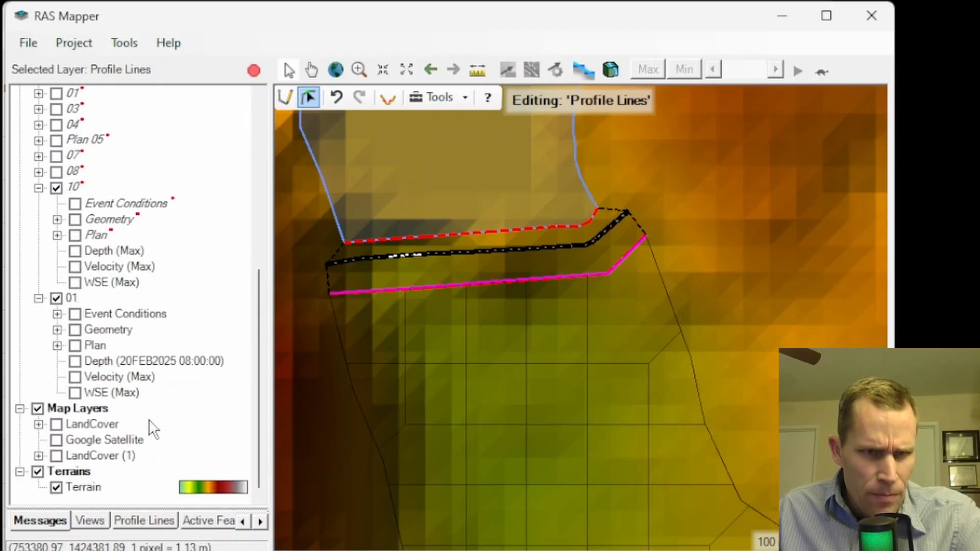
pyautogui.click(87, 487)
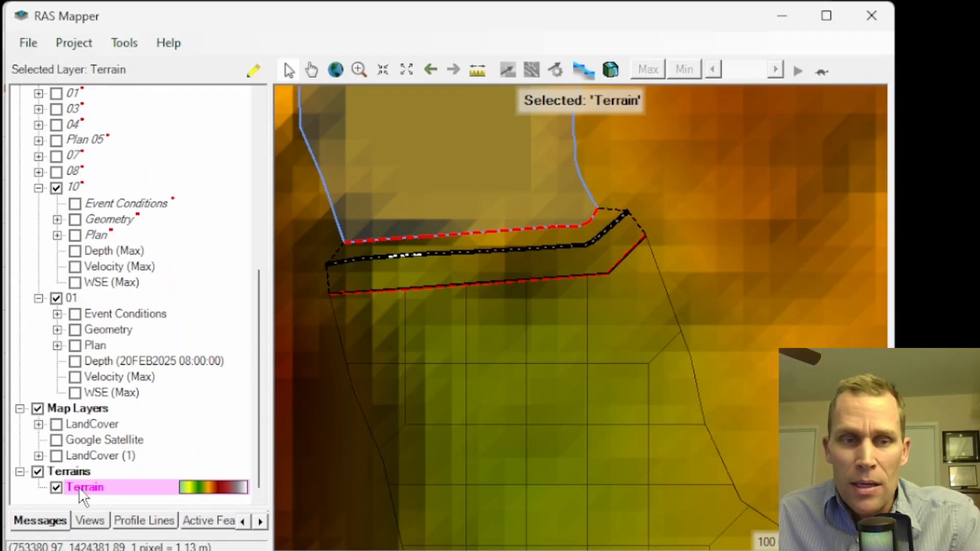
pyautogui.rightClick(79, 487)
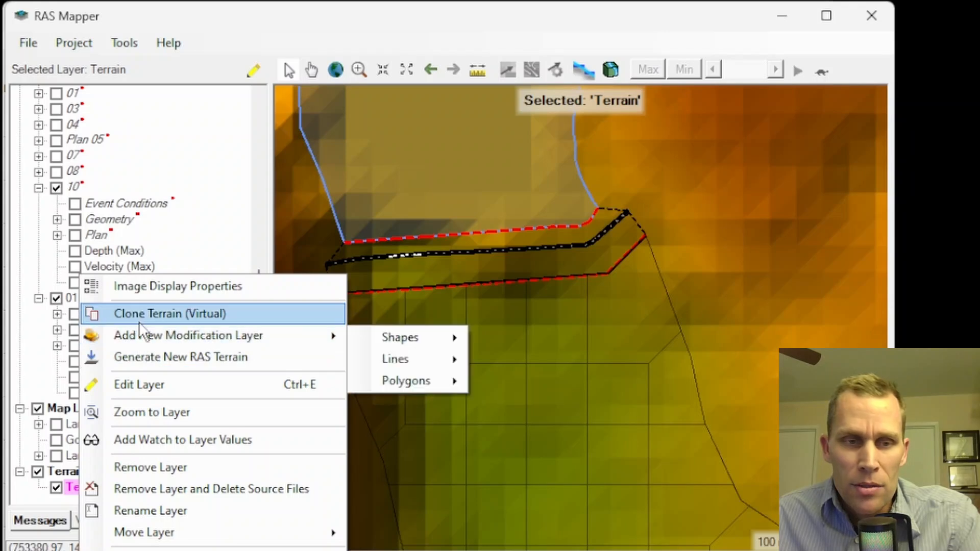
pyautogui.click(154, 312)
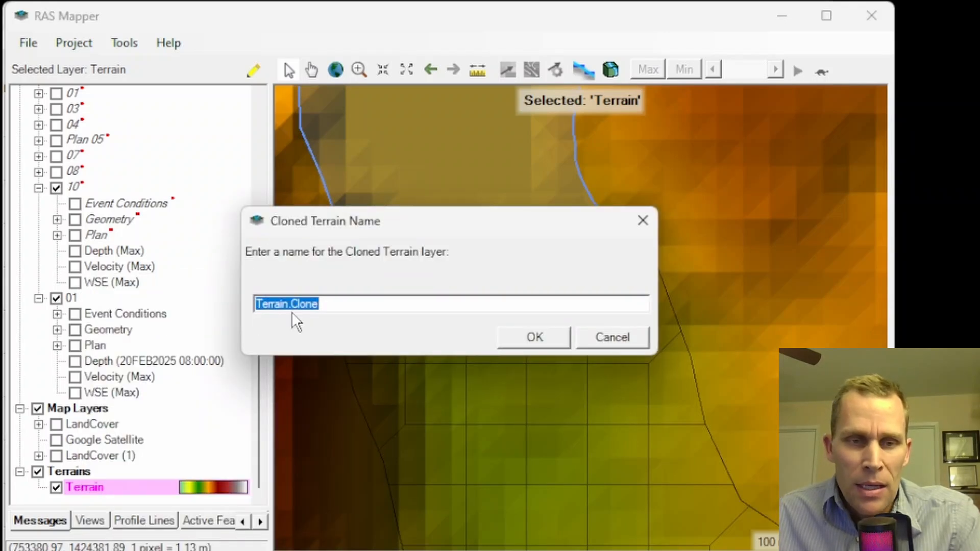
pyautogui.click(346, 300)
pyautogui.press('BackSpace')
pyautogui.press('BackSpace')
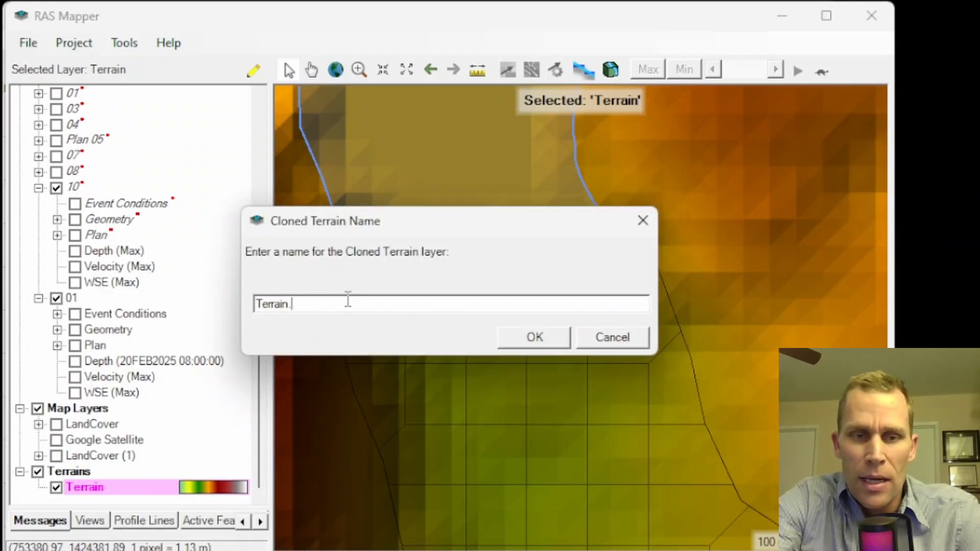
pyautogui.write('Modified')
pyautogui.press('Return')
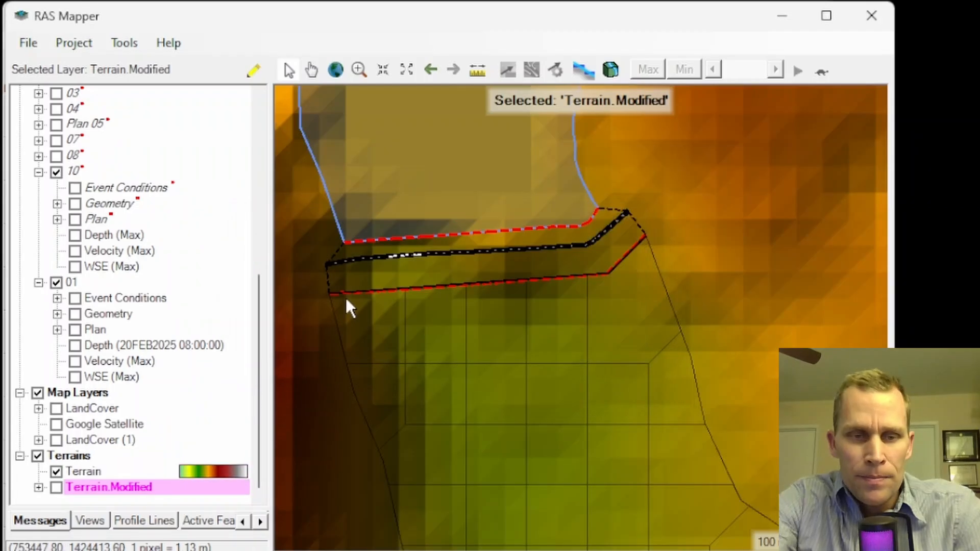
# Display Terrain.Modified instead of the original terrain and add a rectangle shape modification layer named Rectangles to it
pyautogui.click(56, 471)
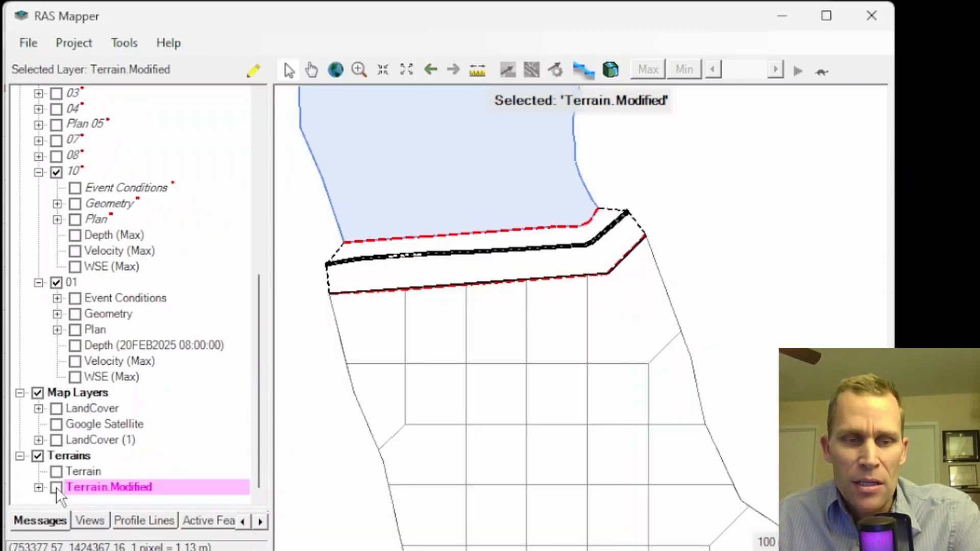
pyautogui.click(56, 487)
pyautogui.rightClick(90, 487)
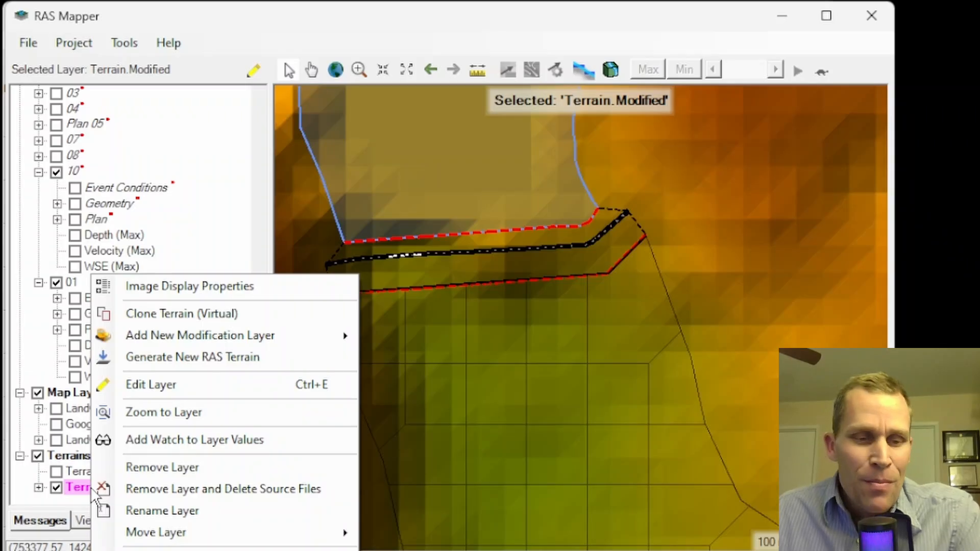
pyautogui.moveTo(184, 337)
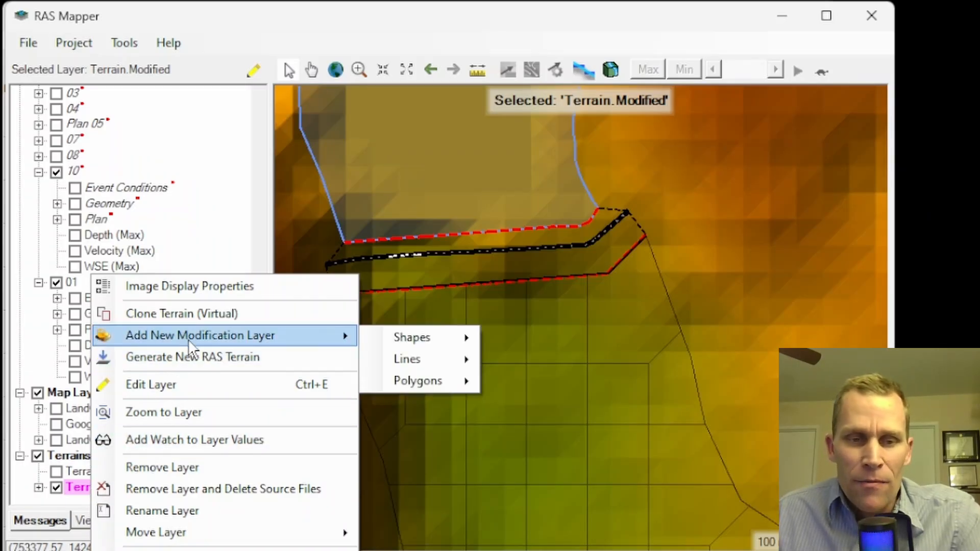
pyautogui.click(417, 339)
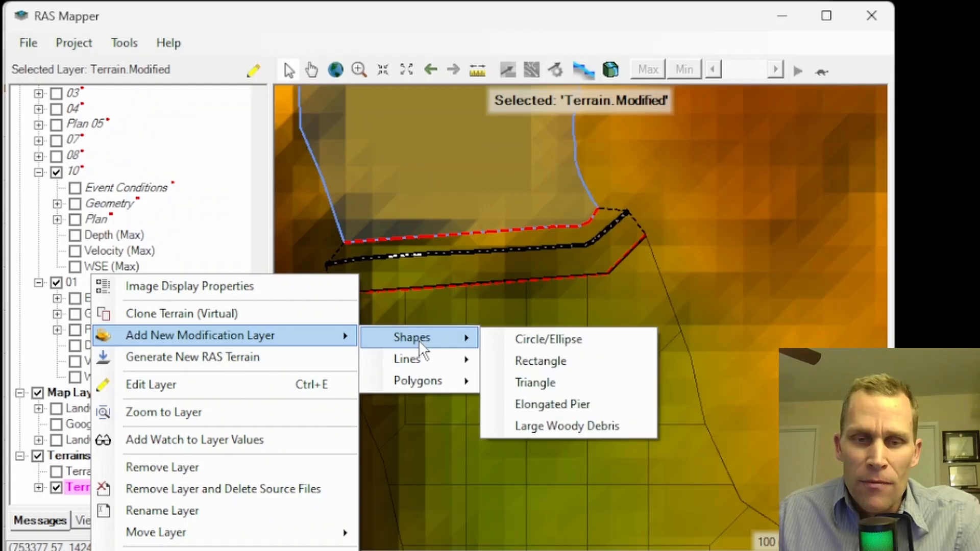
pyautogui.click(561, 364)
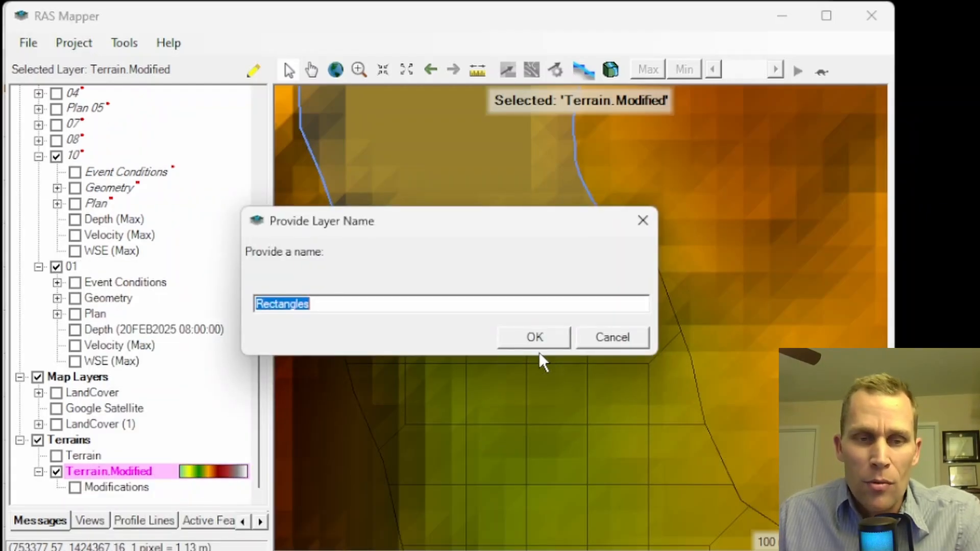
pyautogui.click(535, 335)
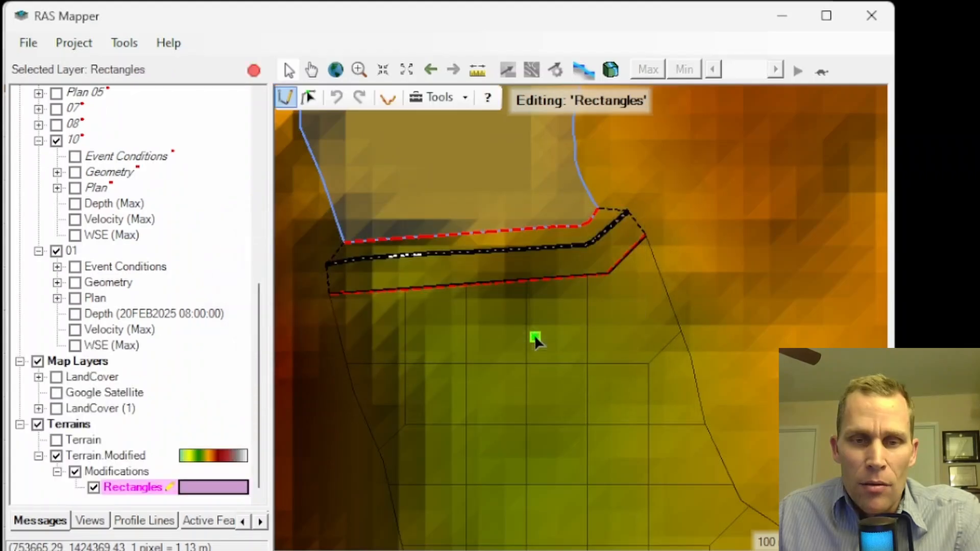
# Place a modification shape midway along the profile line, as a Rectangle that uses Replace Terrain Value with elevation 711 m
pyautogui.click(483, 285)
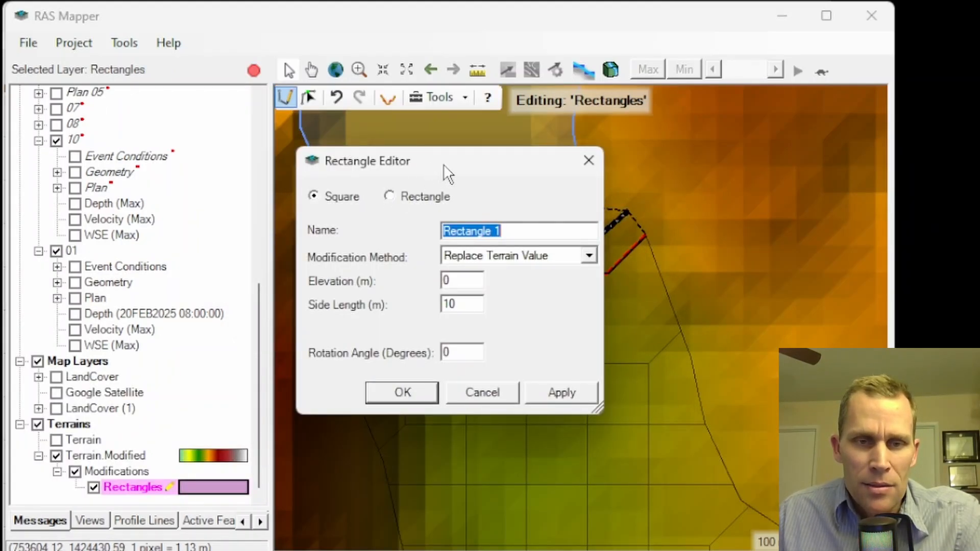
pyautogui.moveTo(443, 164); pyautogui.dragTo(168, 172)
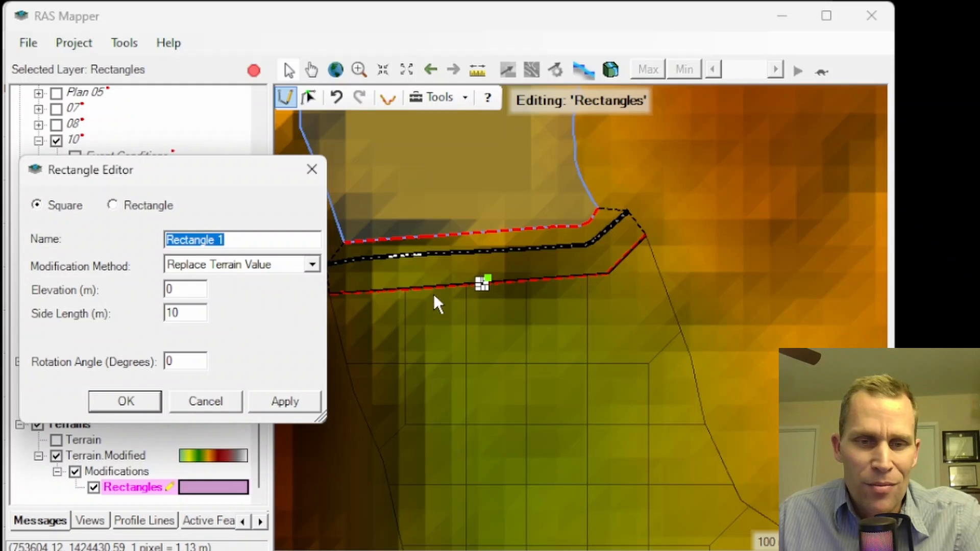
pyautogui.click(113, 205)
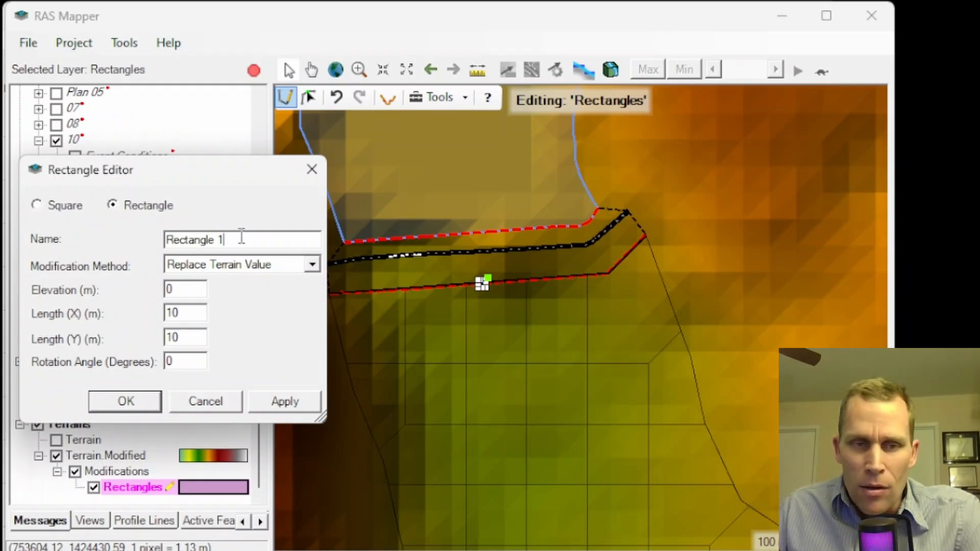
pyautogui.click(312, 264)
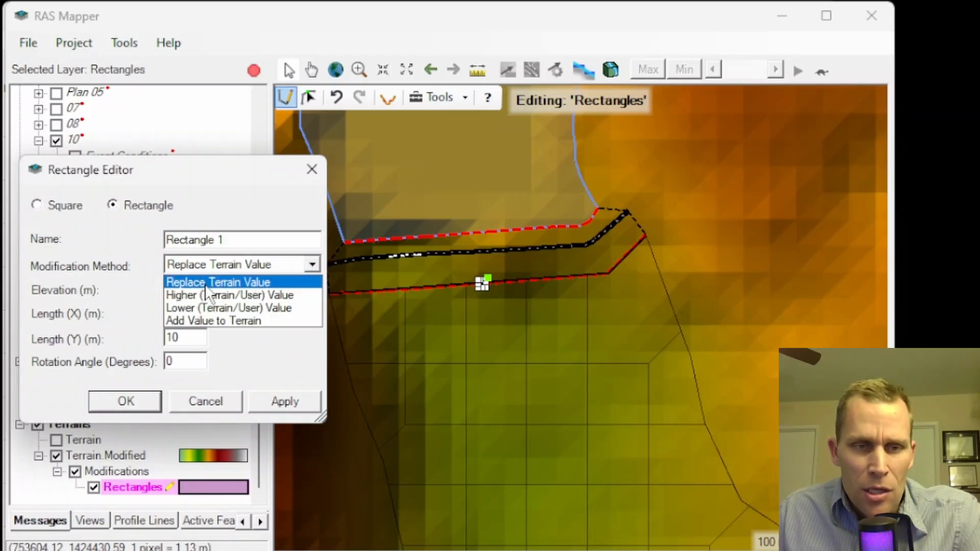
pyautogui.click(235, 282)
pyautogui.moveTo(188, 288); pyautogui.dragTo(158, 290)
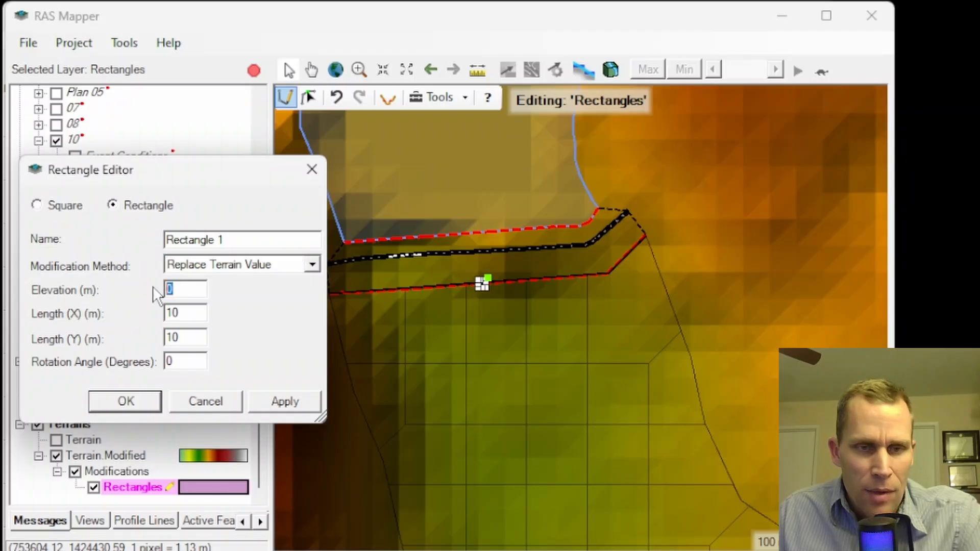
pyautogui.write('7')
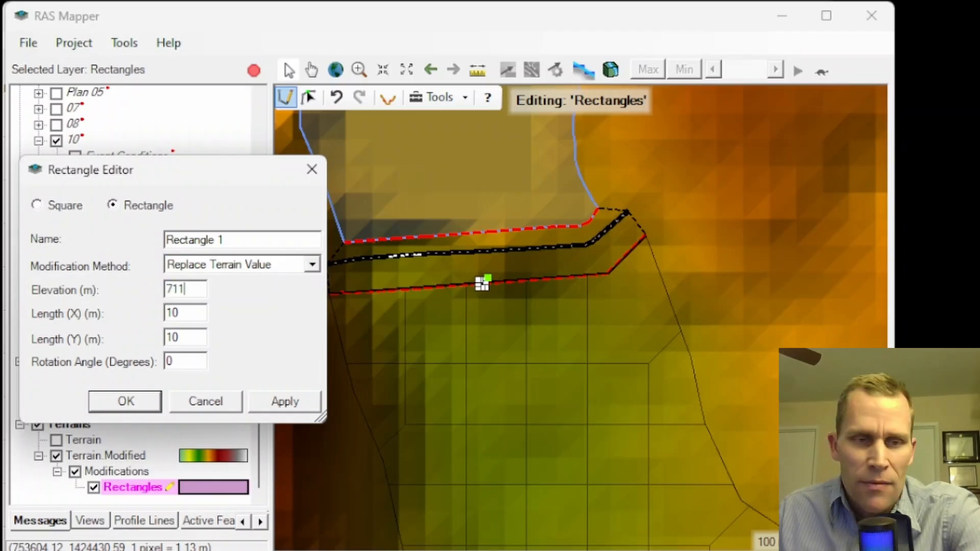
pyautogui.write('11')
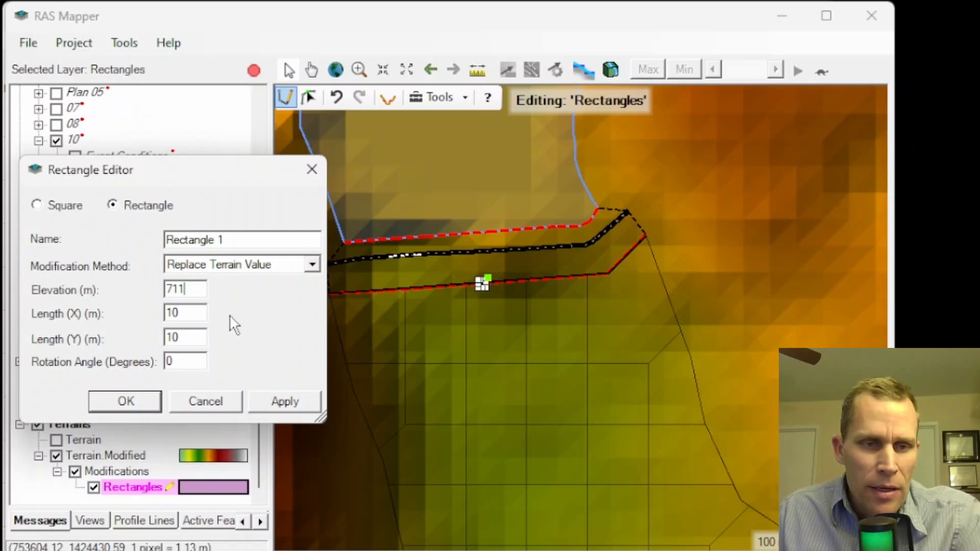
# Size the rectangle modification to 200 m in X and 50 m in Y, and apply it with a 10-degree rotation
pyautogui.moveTo(201, 312); pyautogui.dragTo(148, 313)
pyautogui.write('1')
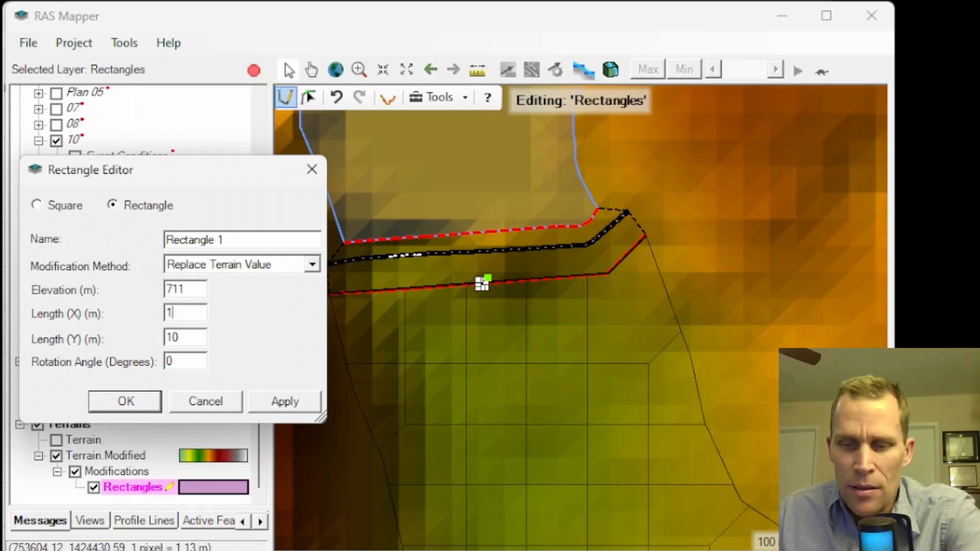
pyautogui.moveTo(166, 168); pyautogui.dragTo(149, 171)
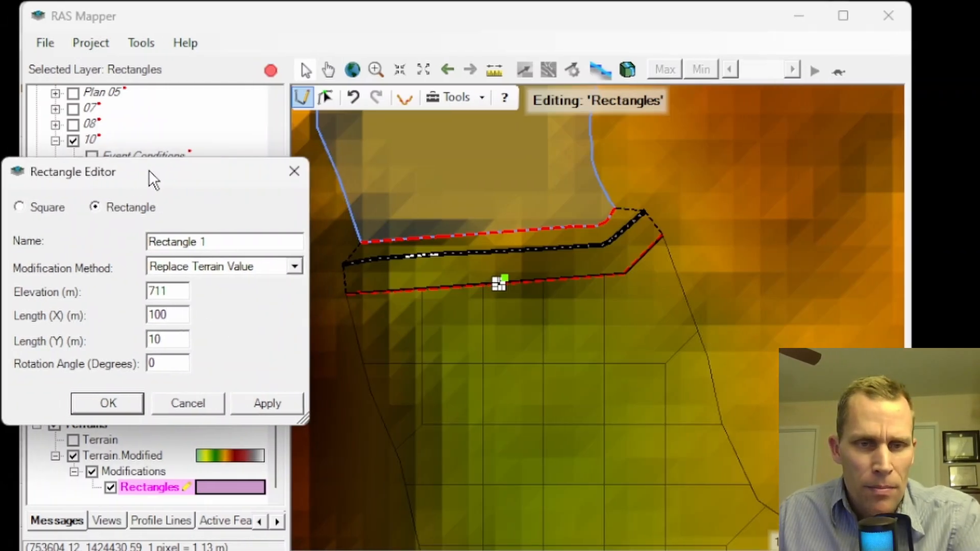
pyautogui.moveTo(180, 314); pyautogui.dragTo(141, 315)
pyautogui.write('200')
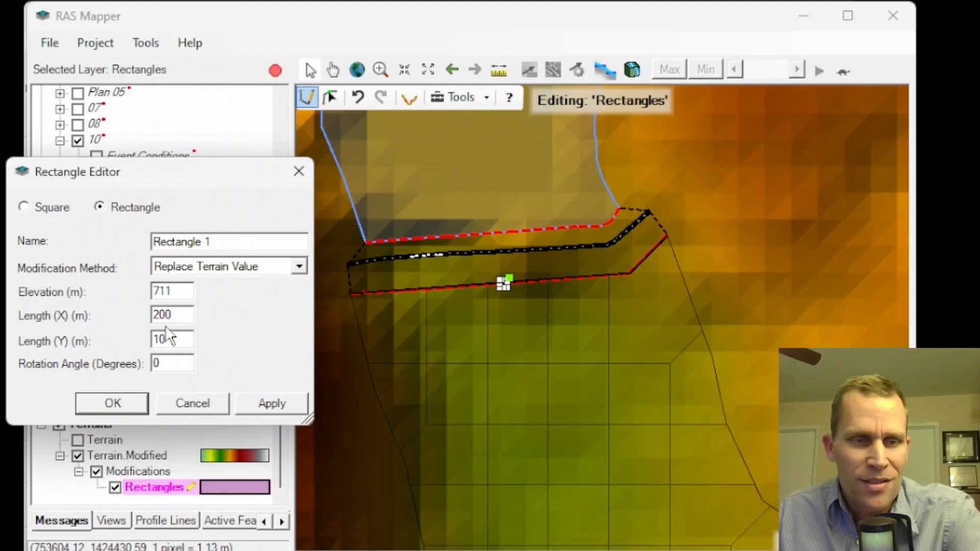
pyautogui.moveTo(178, 341); pyautogui.dragTo(127, 342)
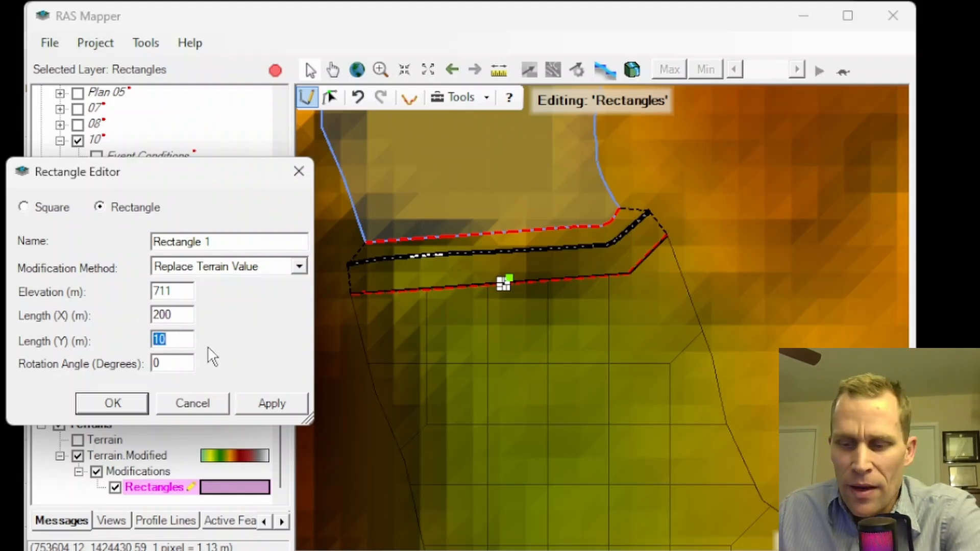
pyautogui.write('50')
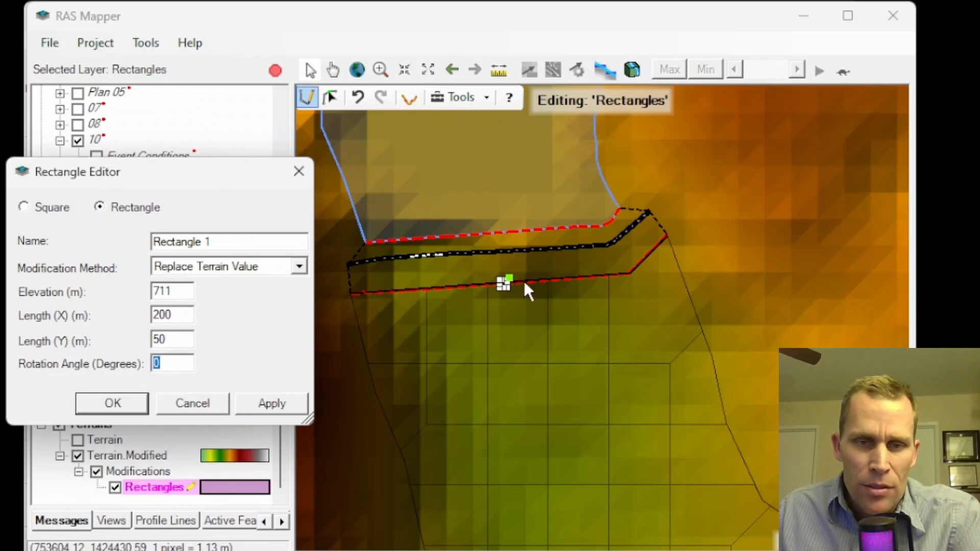
pyautogui.write('10')
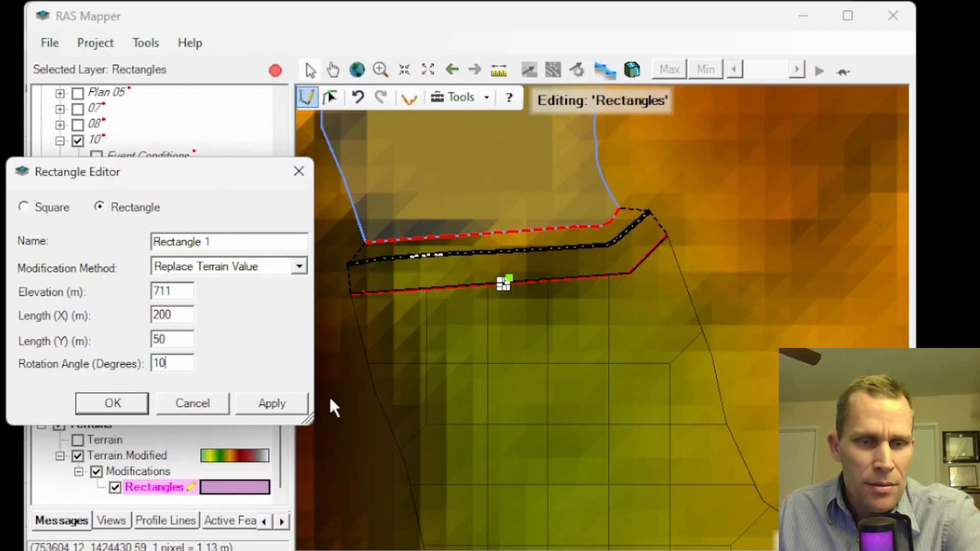
pyautogui.click(272, 405)
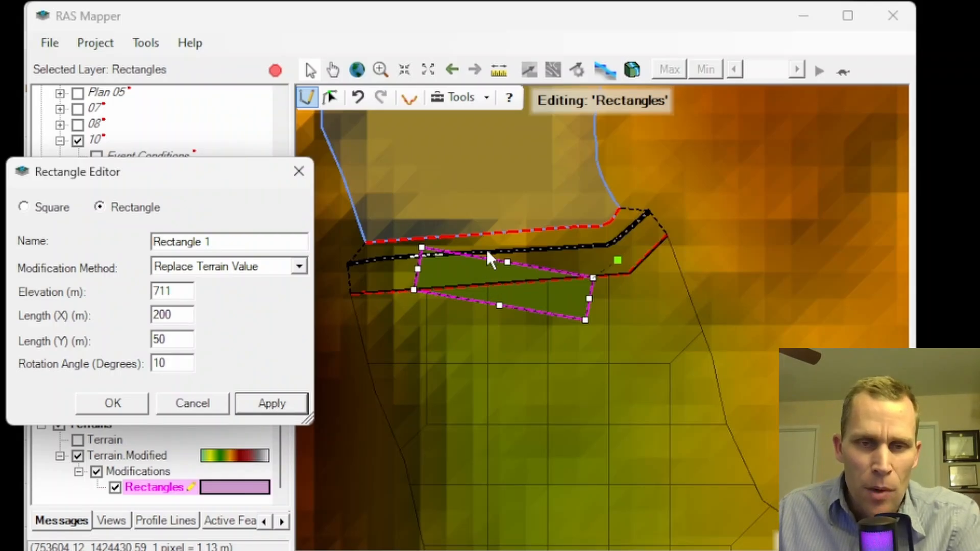
# Set the rectangle's rotation angle to -5 degrees and accept the modification shape
pyautogui.doubleClick(189, 363)
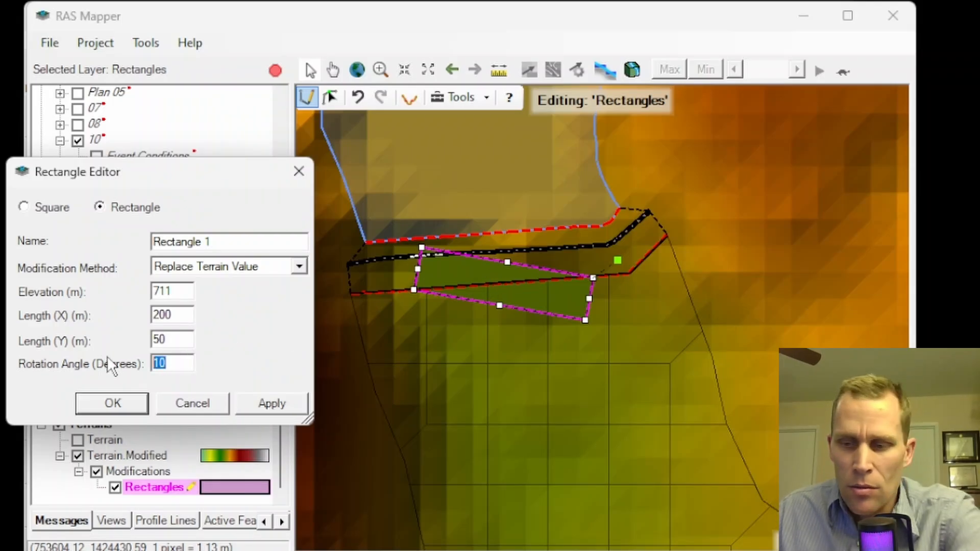
pyautogui.write('-5')
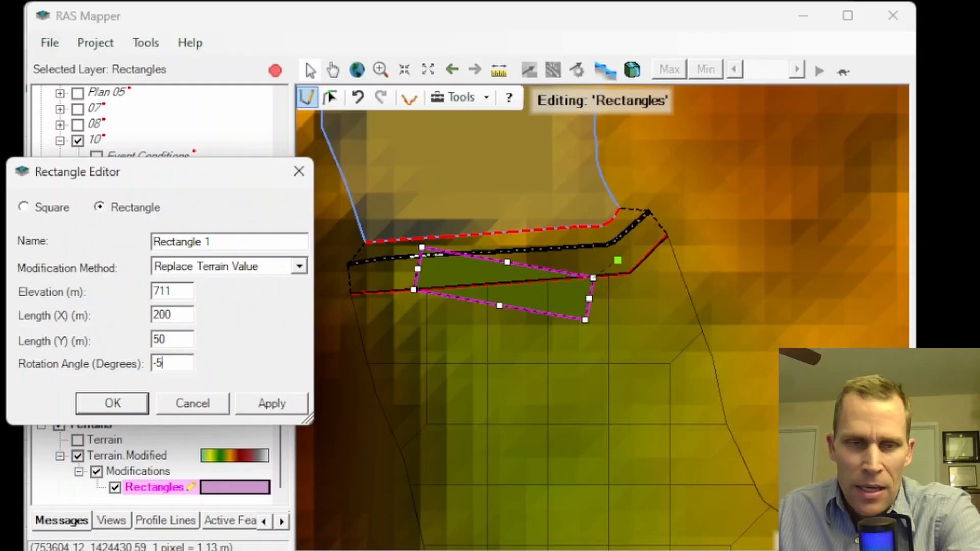
pyautogui.click(266, 409)
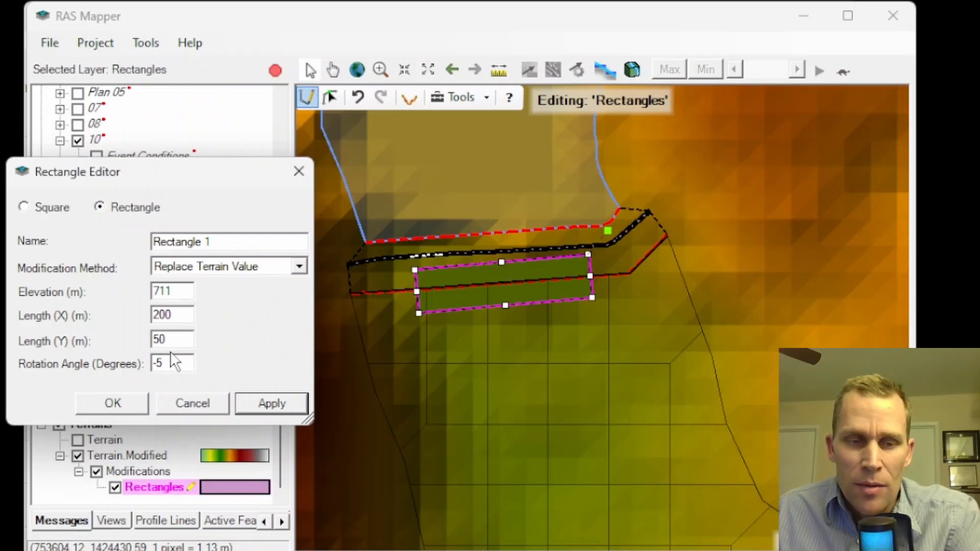
pyautogui.click(267, 399)
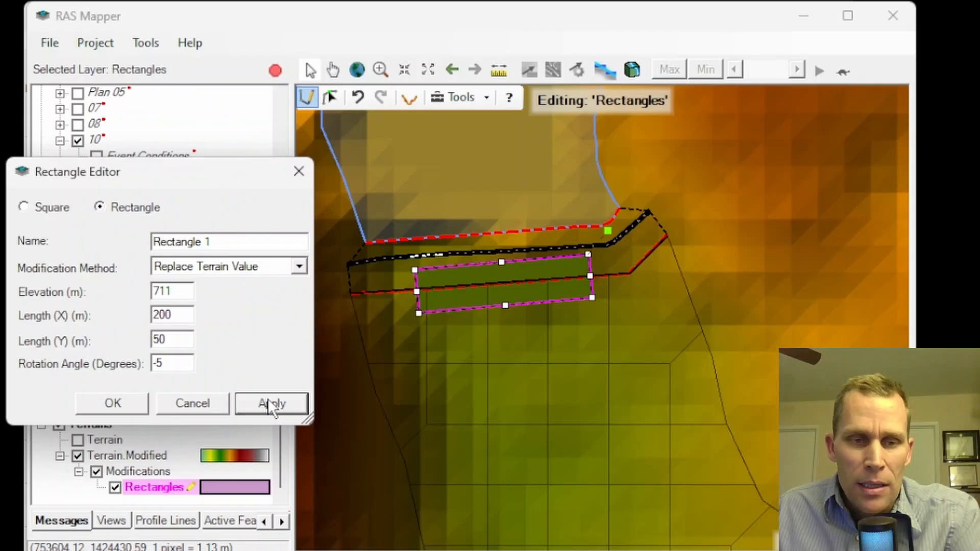
pyautogui.click(135, 398)
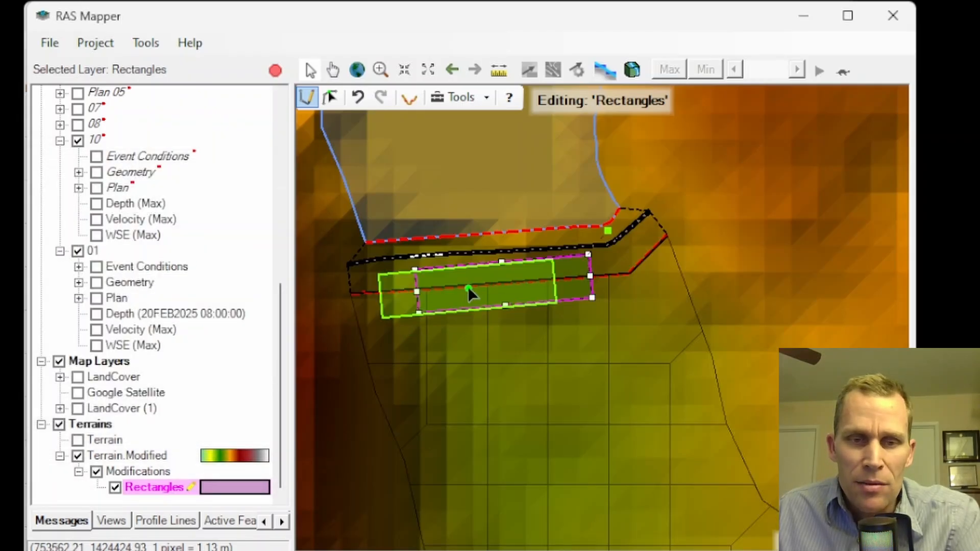
# Stretch Rectangle 1 past both ends of the breach connection and farther downstream, adjust its rotation, and save the layer edits
pyautogui.click(329, 94)
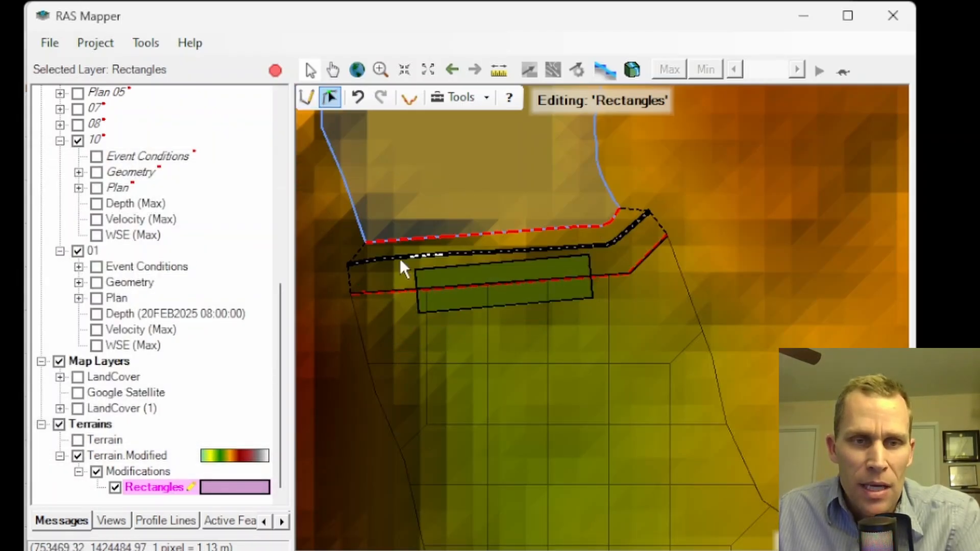
pyautogui.click(523, 309)
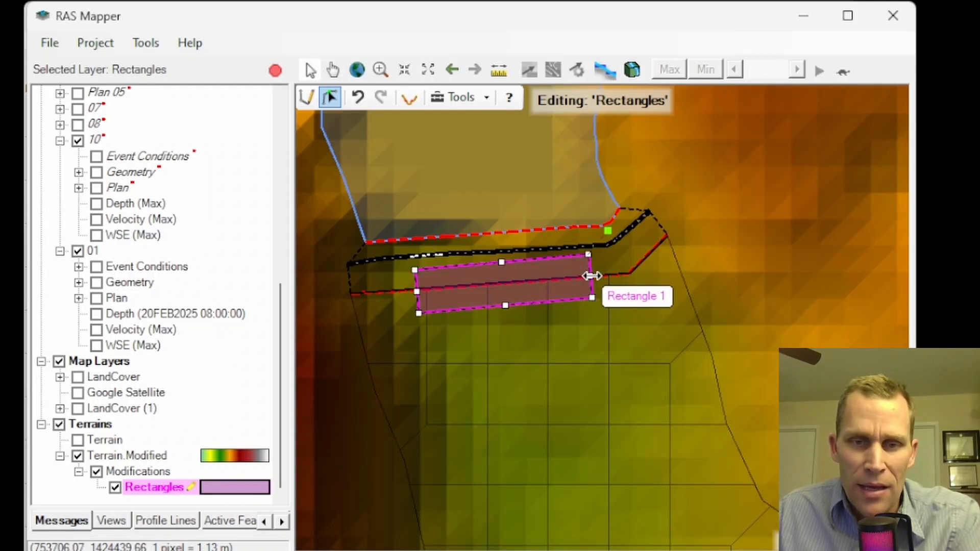
pyautogui.moveTo(592, 276); pyautogui.dragTo(662, 272)
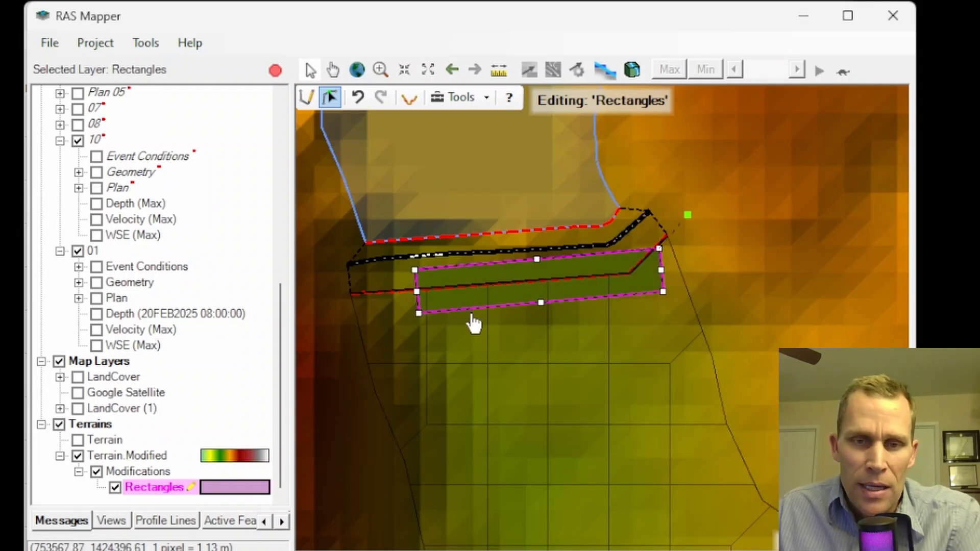
pyautogui.moveTo(416, 291); pyautogui.dragTo(338, 298)
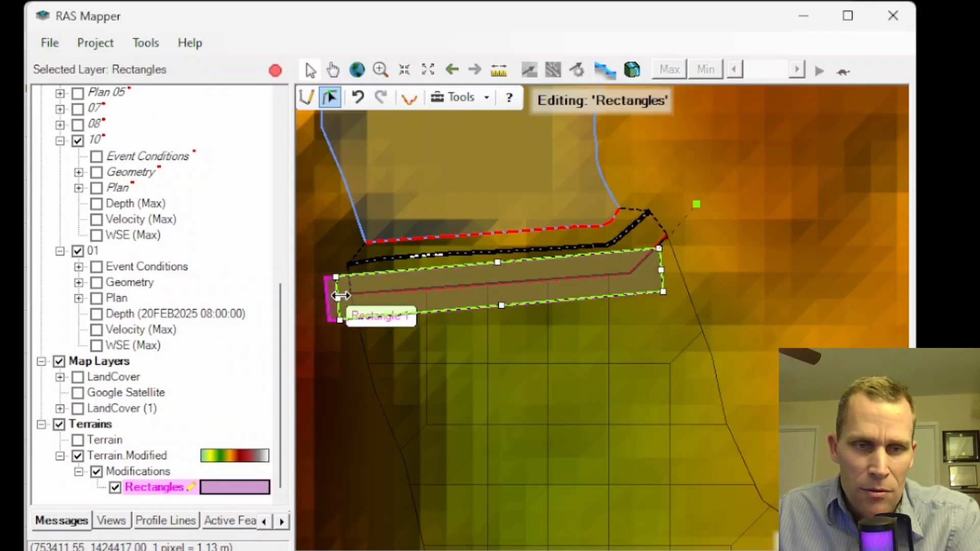
pyautogui.moveTo(500, 305); pyautogui.dragTo(503, 326)
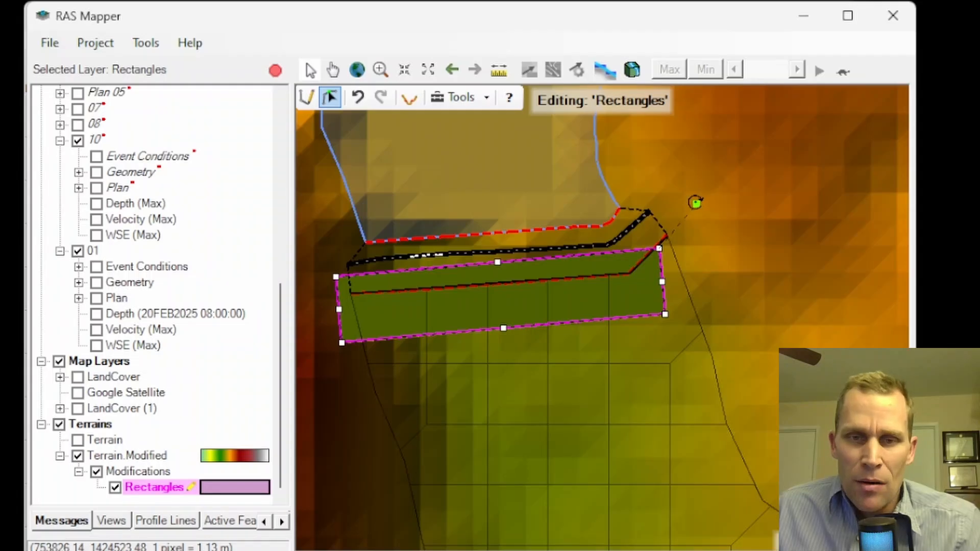
pyautogui.moveTo(695, 203); pyautogui.dragTo(722, 202)
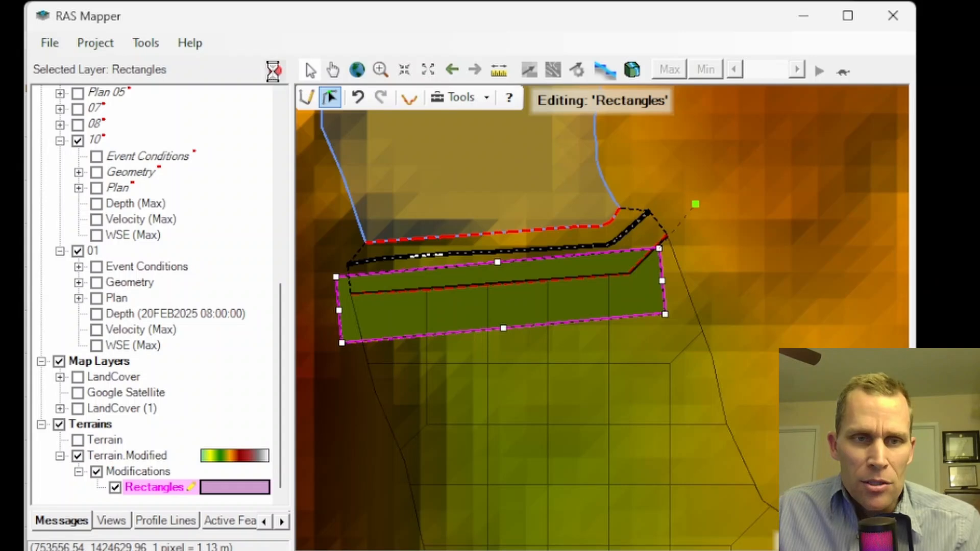
pyautogui.click(678, 279)
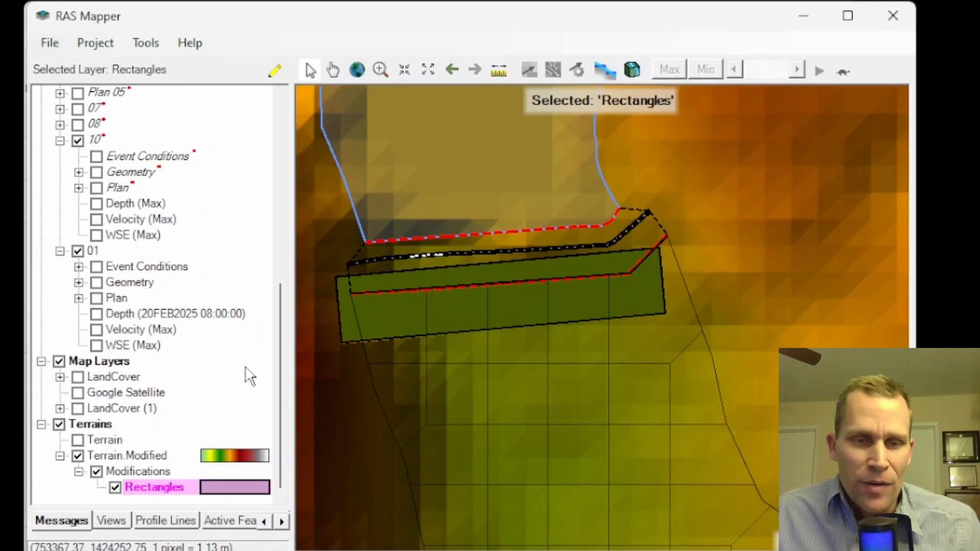
# Plot a detailed Terrain.Modified profile along a line about 320 m long across the breach and rectangle, and examine the lowered elevations
pyautogui.click(125, 455)
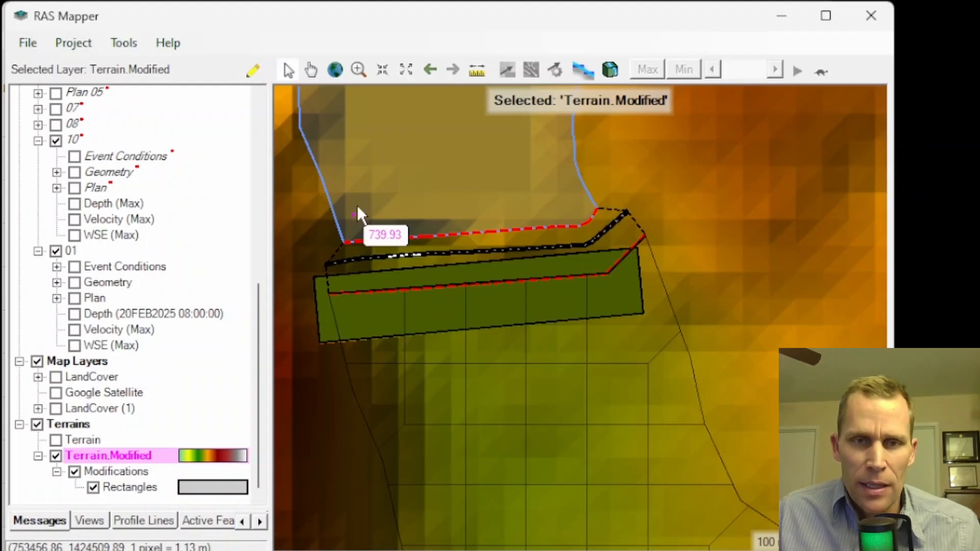
pyautogui.click(477, 69)
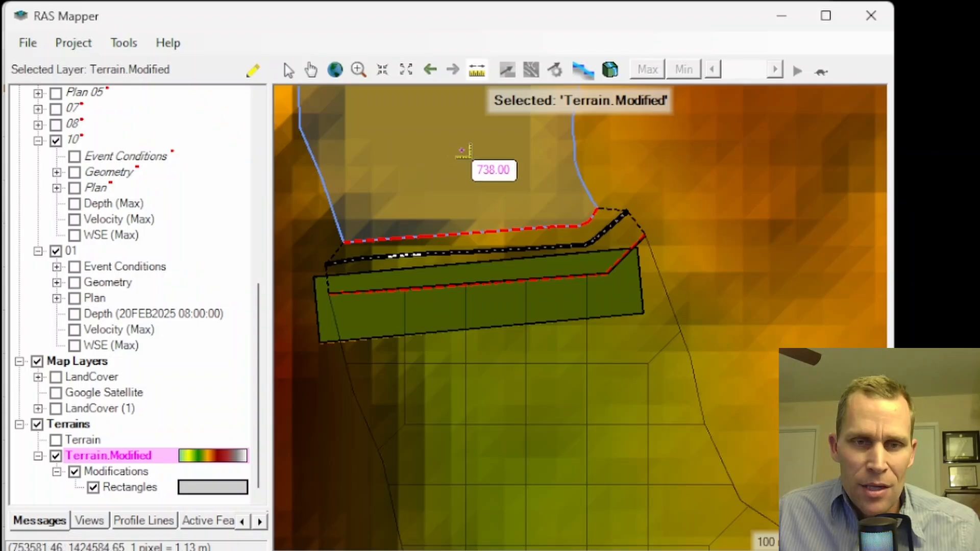
pyautogui.click(458, 146)
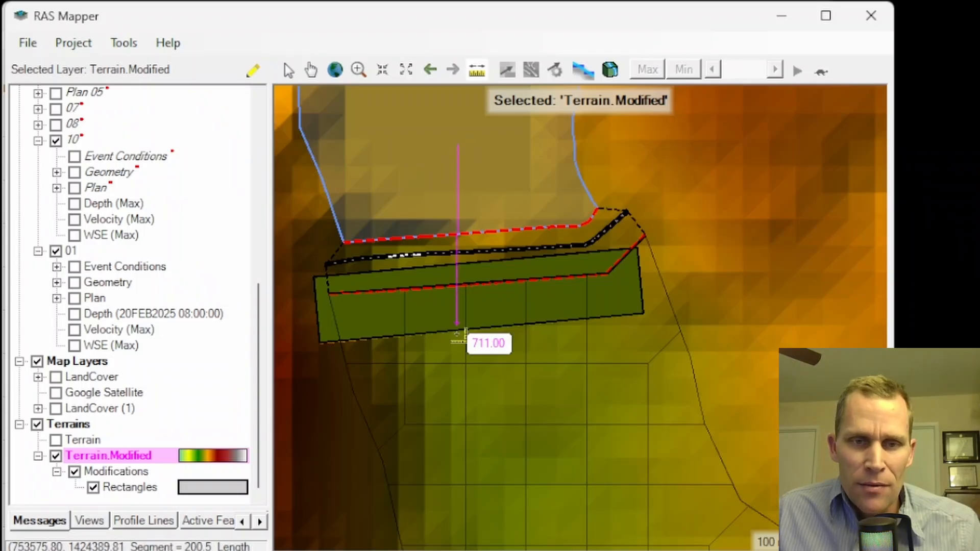
pyautogui.rightClick(502, 419)
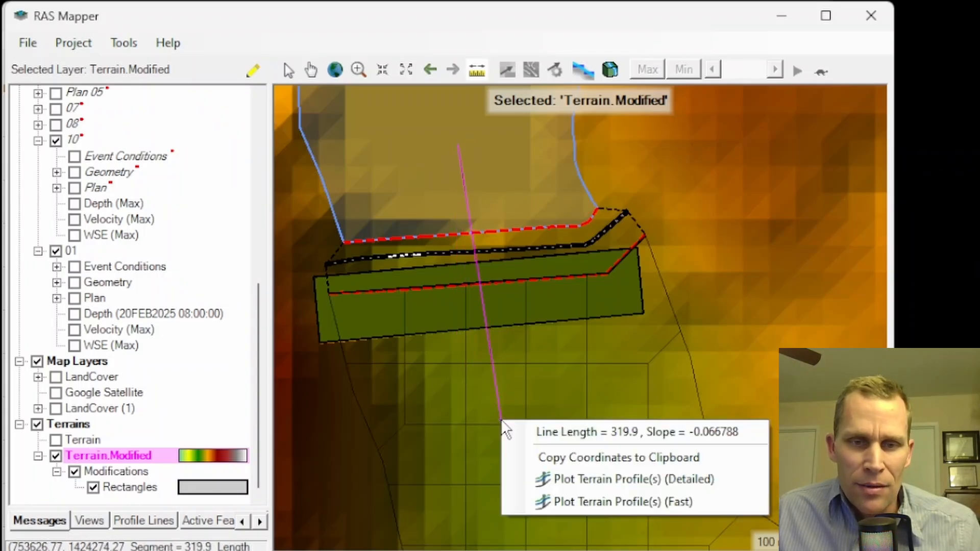
pyautogui.click(605, 479)
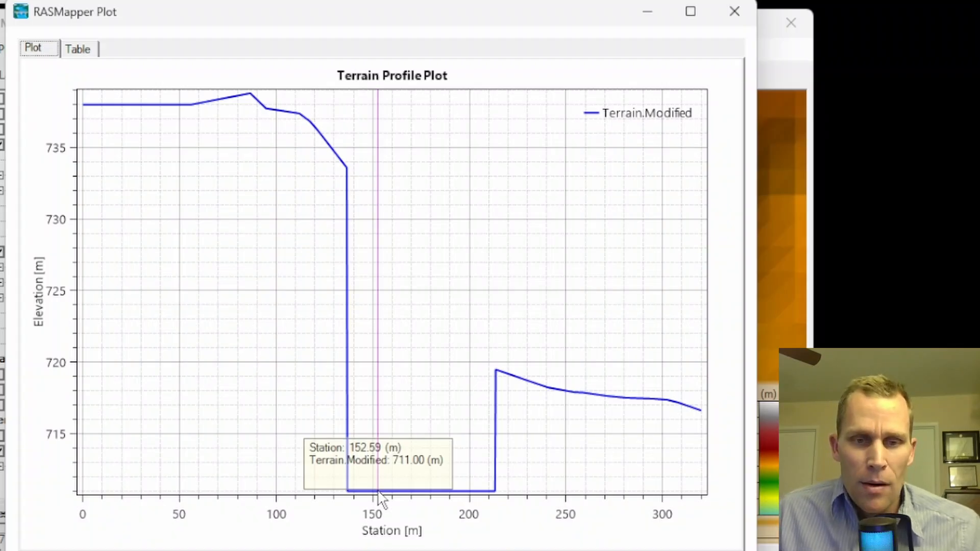
pyautogui.click(734, 8)
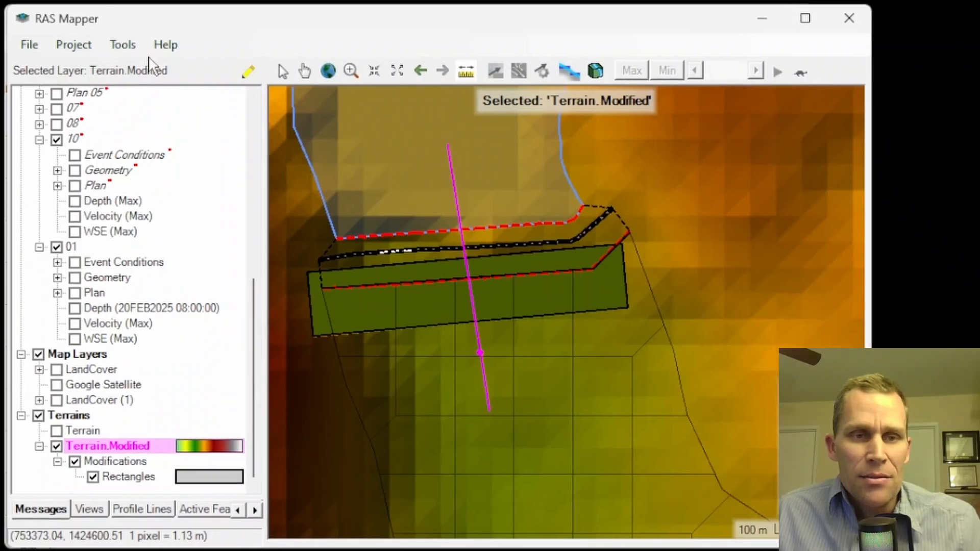
# Associate Geometry26 with the Terrain.Modified terrain in the layer associations and save the RAS Mapper project
pyautogui.click(74, 45)
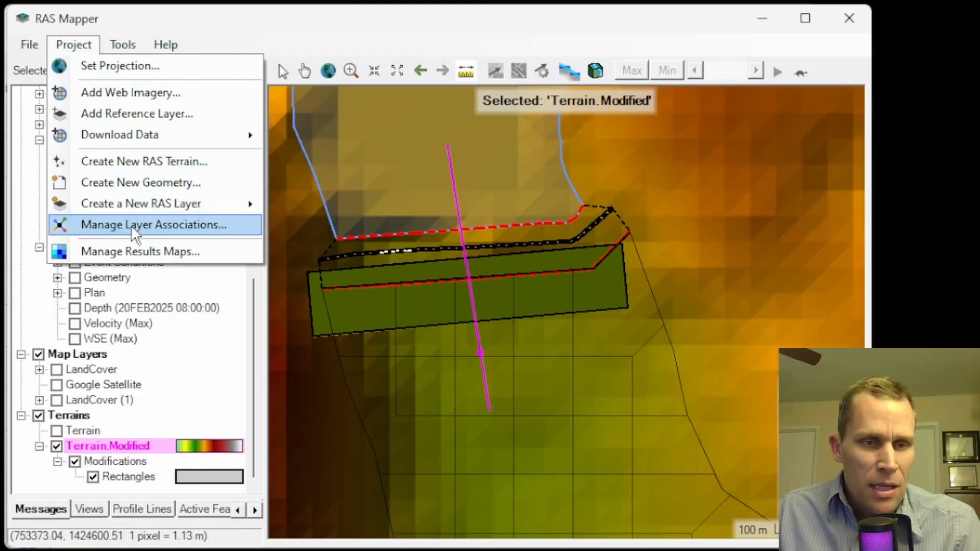
pyautogui.click(135, 233)
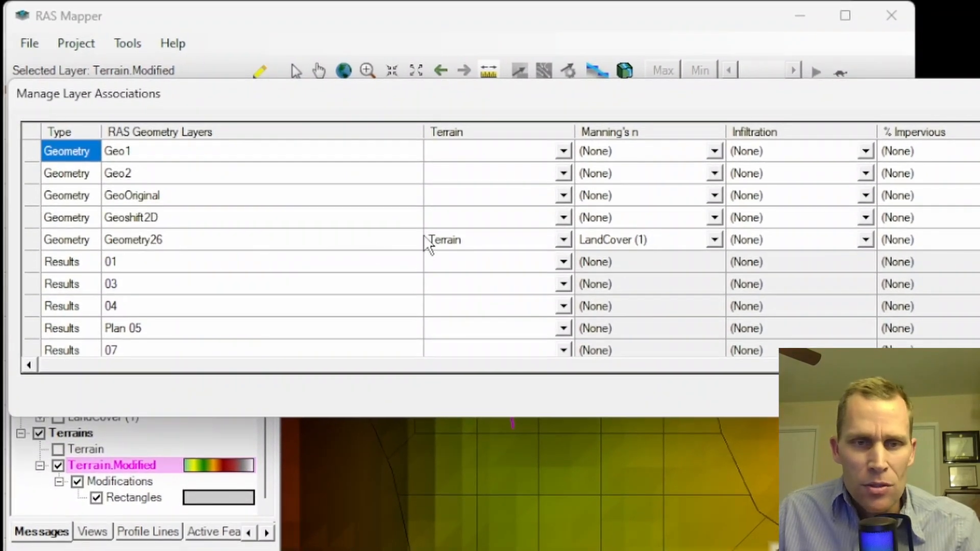
pyautogui.click(139, 238)
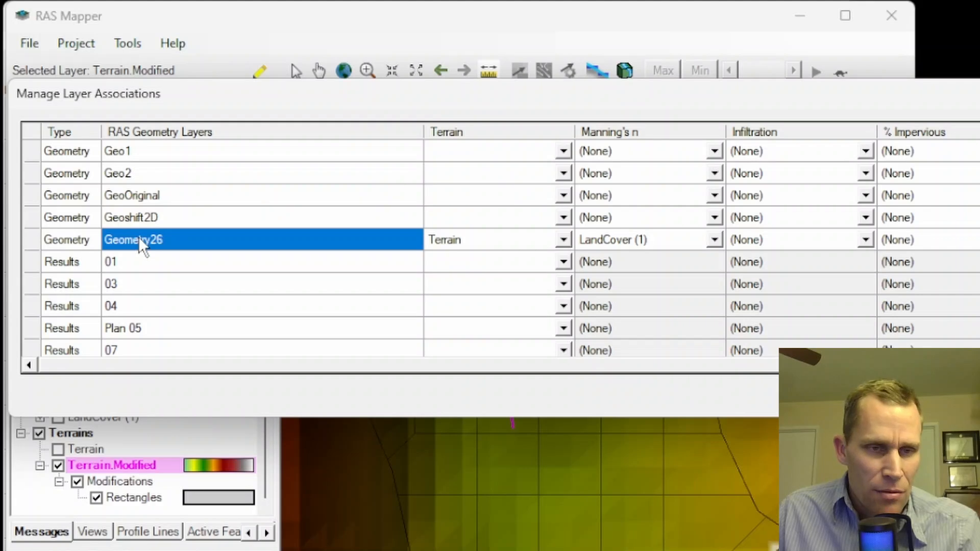
pyautogui.click(485, 240)
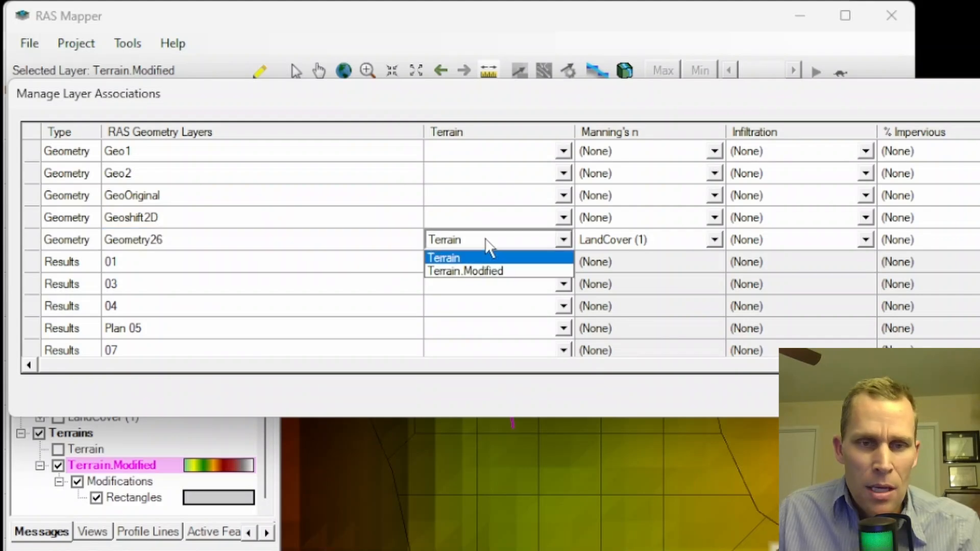
pyautogui.click(482, 270)
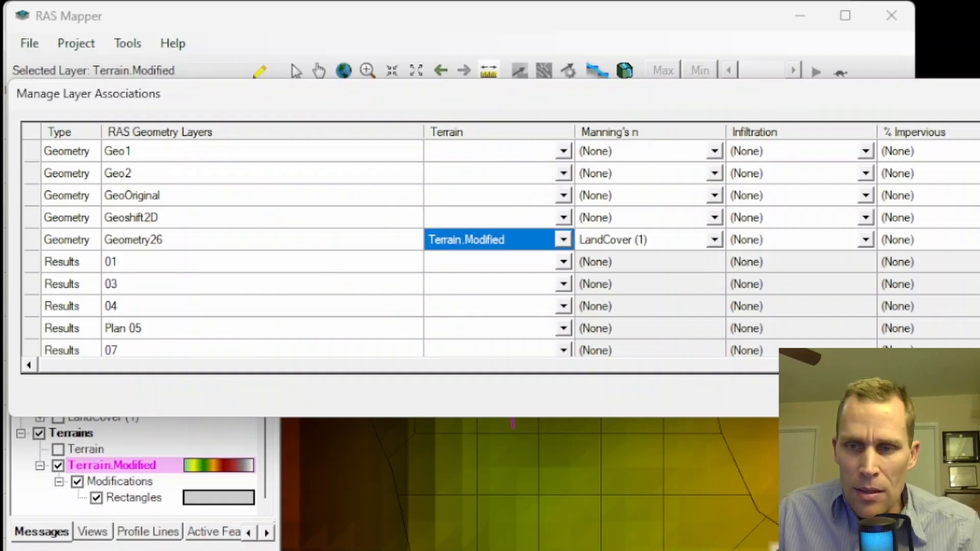
pyautogui.press('Escape')
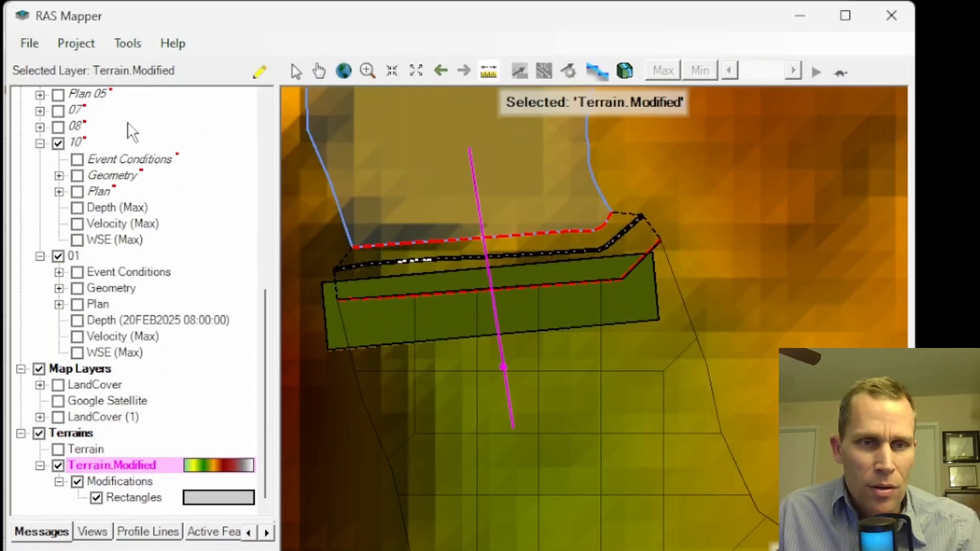
pyautogui.click(29, 44)
pyautogui.click(53, 92)
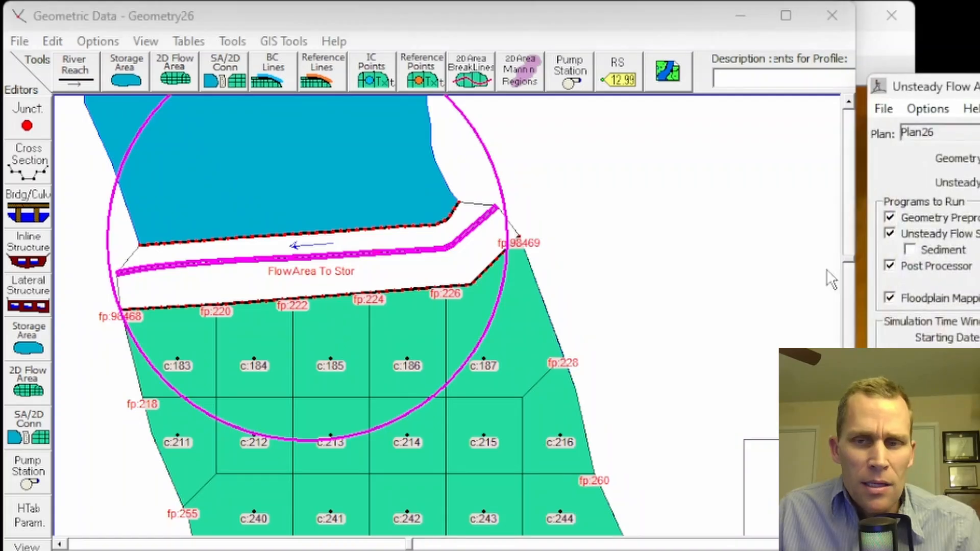
# Switch to Unsteady Flow Analysis, compute Plan26 with Geometry26, and close the computation report
pyautogui.moveTo(962, 38); pyautogui.dragTo(713, 28)
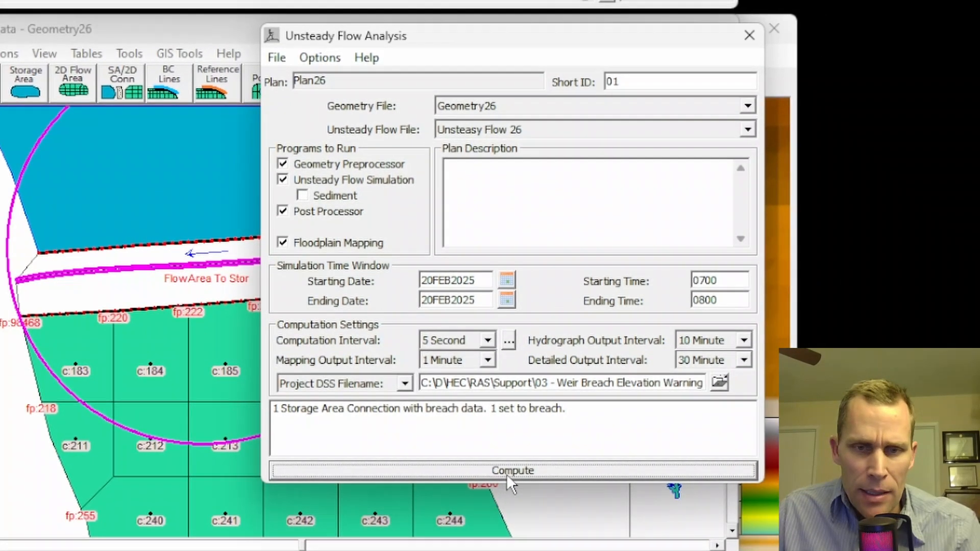
pyautogui.click(617, 474)
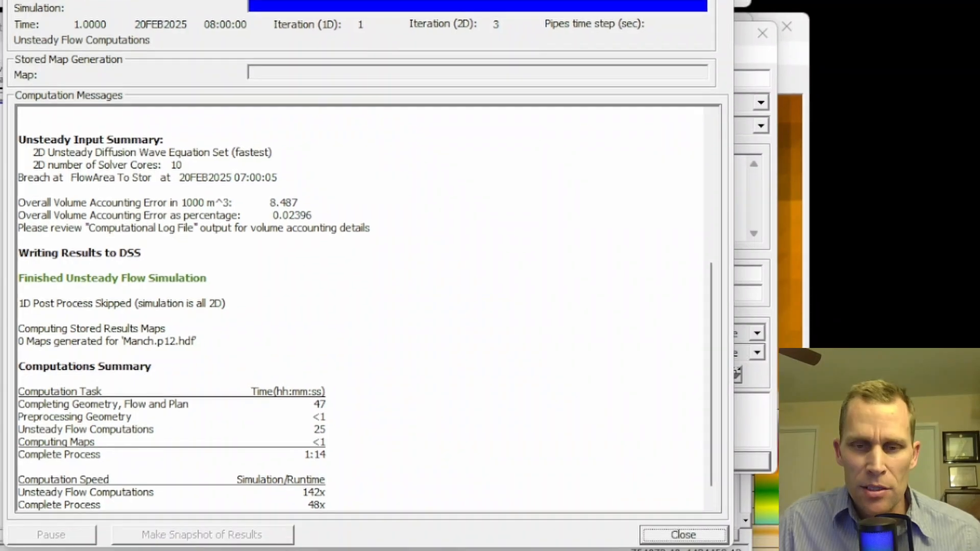
pyautogui.click(684, 536)
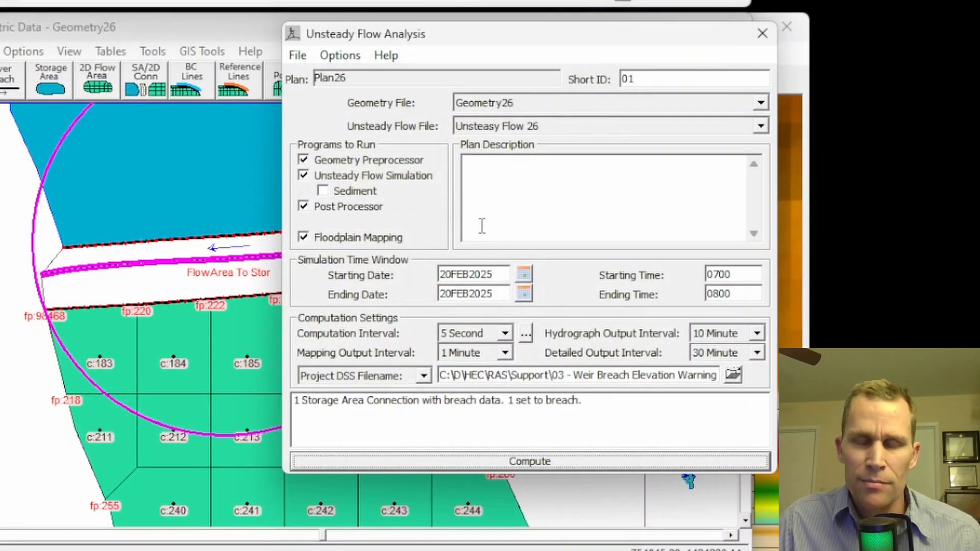
# Review the runtime messages of the Plan26 computation for breach warnings and close the Unsteady Flow Analysis window
pyautogui.click(348, 59)
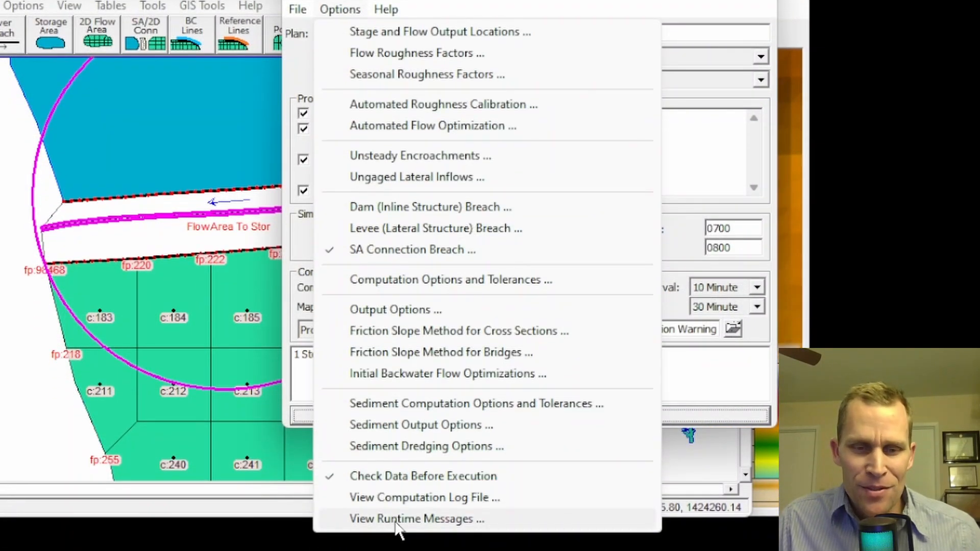
pyautogui.click(397, 519)
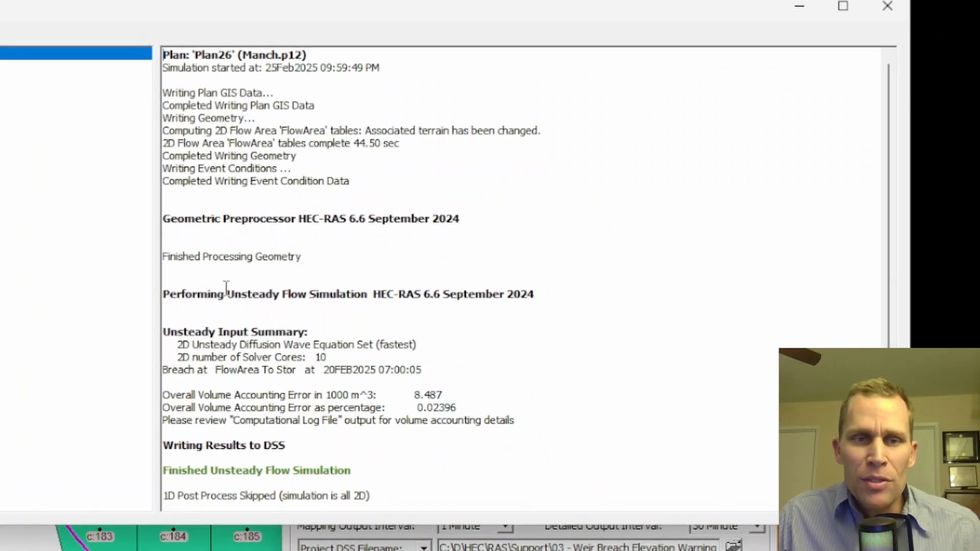
pyautogui.scroll(-5, 229, 174)
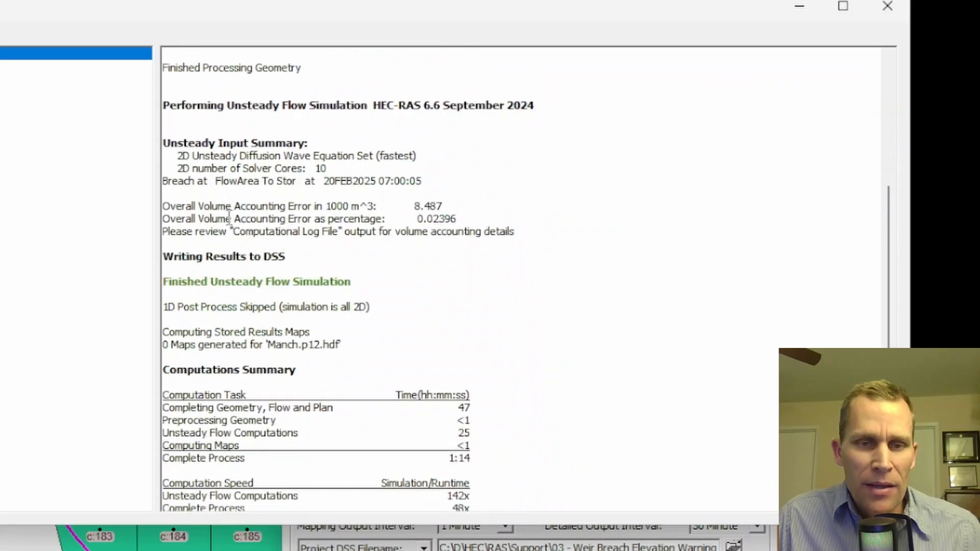
pyautogui.scroll(5, 238, 258)
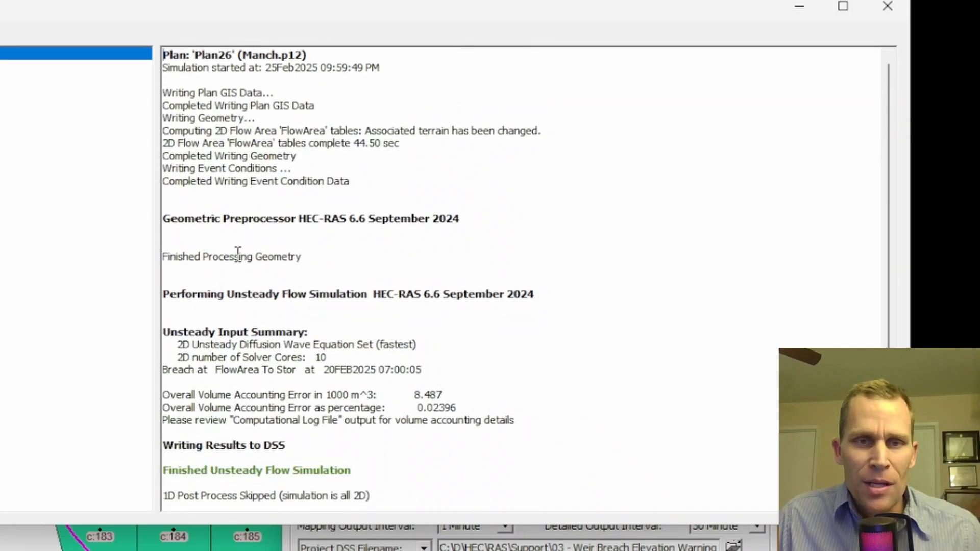
pyautogui.click(887, 10)
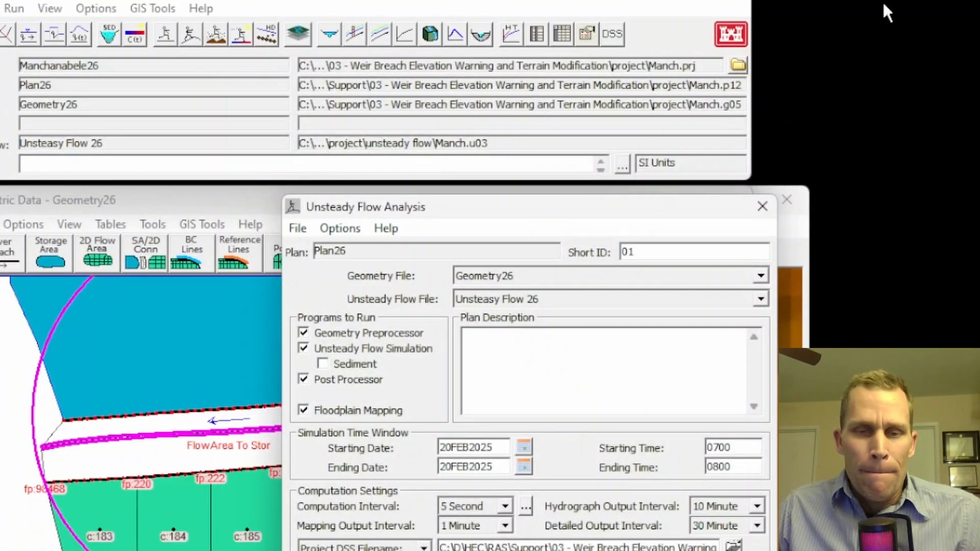
pyautogui.click(756, 201)
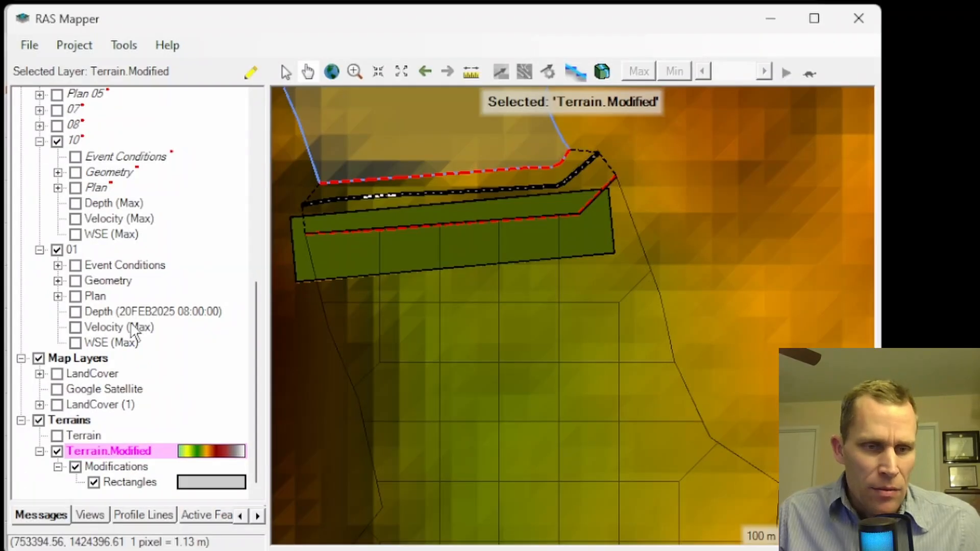
# Show the Depth results of plan 01 in RAS Mapper and animate the flood downstream from 20FEB2025 07:00:00
pyautogui.click(75, 312)
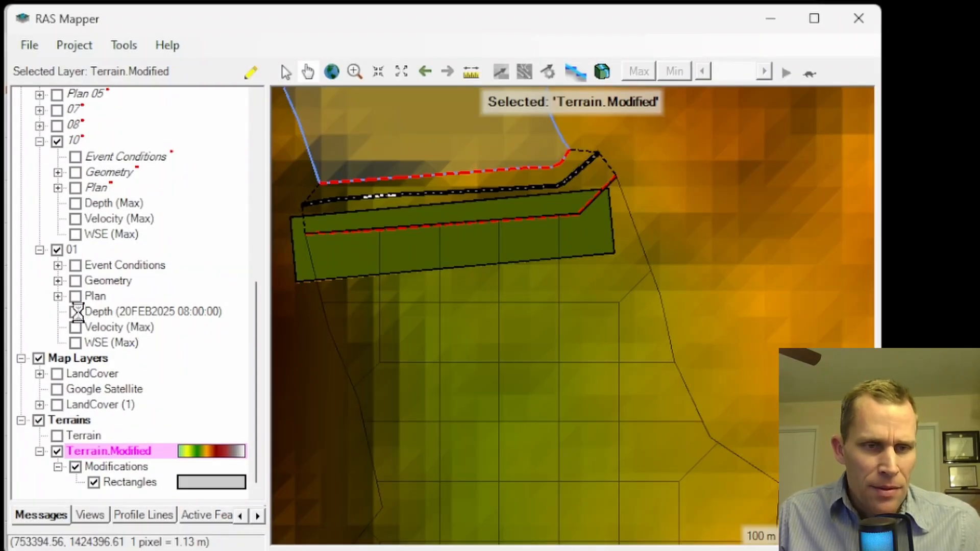
pyautogui.click(145, 310)
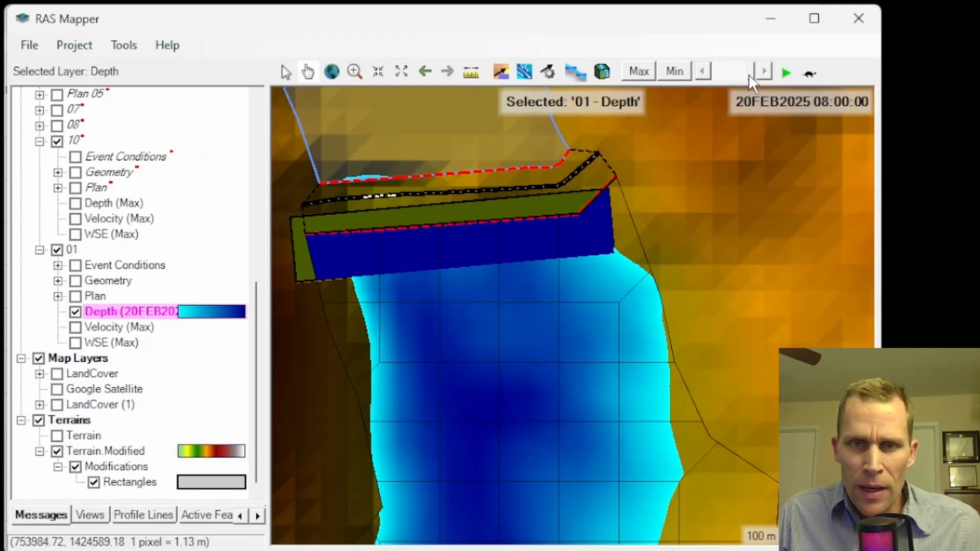
pyautogui.moveTo(748, 75); pyautogui.dragTo(705, 78)
pyautogui.scroll(-10, 662, 268)
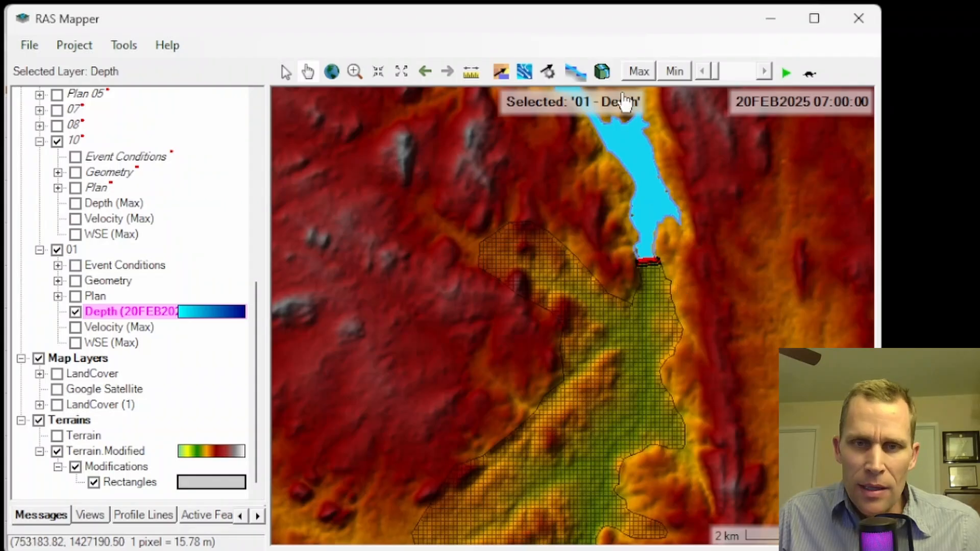
pyautogui.click(786, 72)
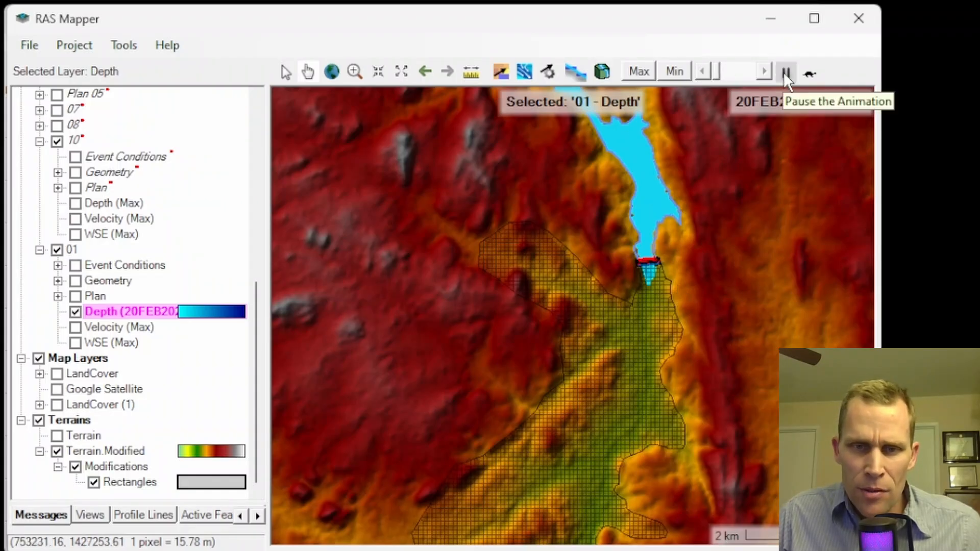
pyautogui.moveTo(712, 377); pyautogui.dragTo(724, 312)
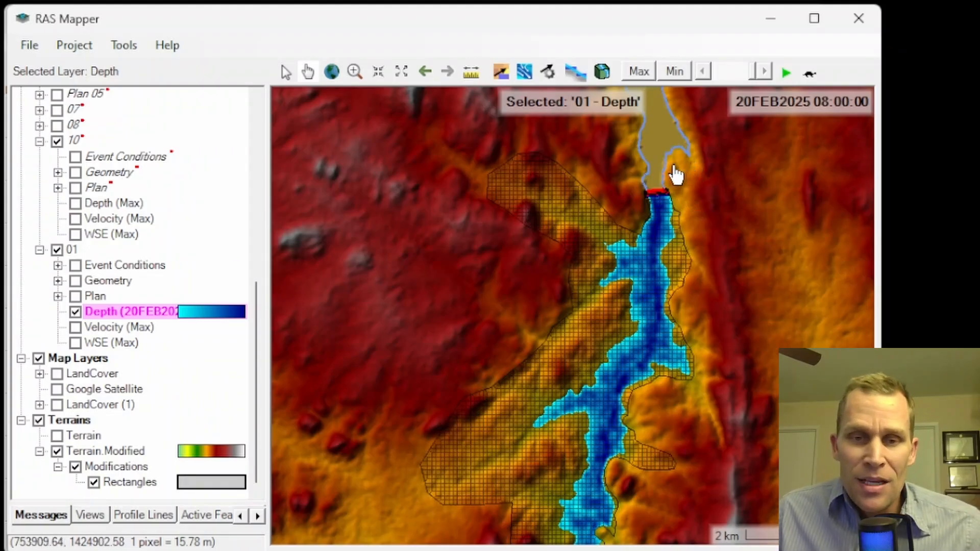
# Examine the depths around the breach connection and lowered rectangle, and hide plan 01's Depth layer
pyautogui.scroll(3, 675, 176)
pyautogui.scroll(4, 660, 209)
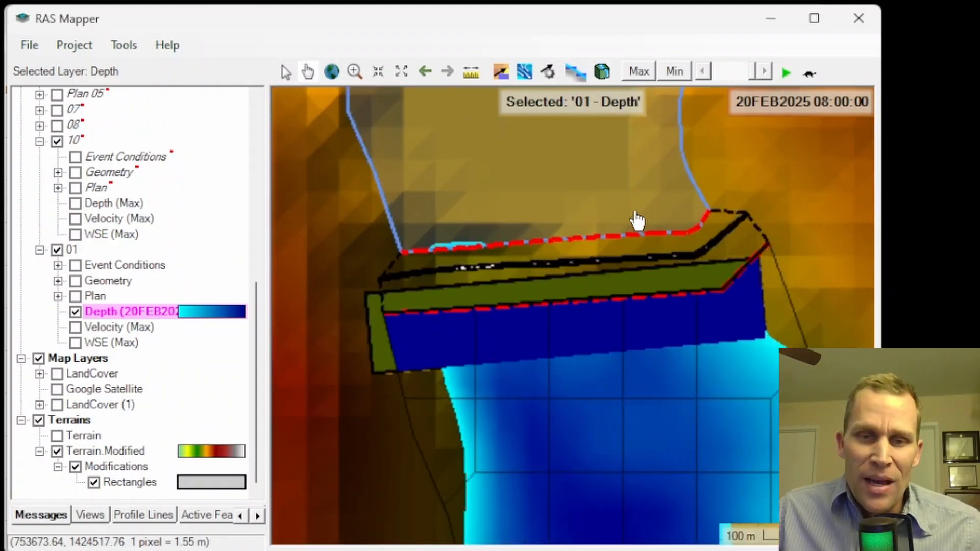
pyautogui.scroll(1, 630, 211)
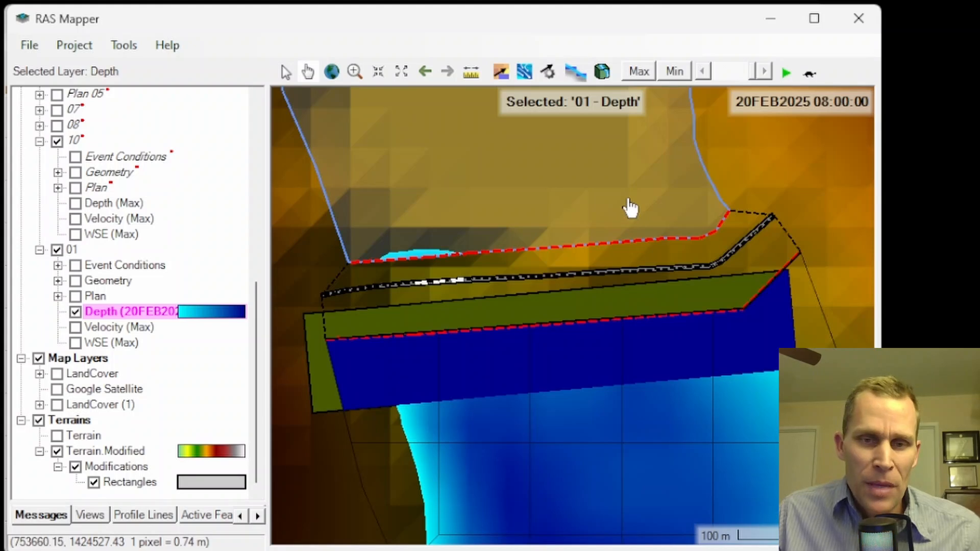
pyautogui.click(75, 312)
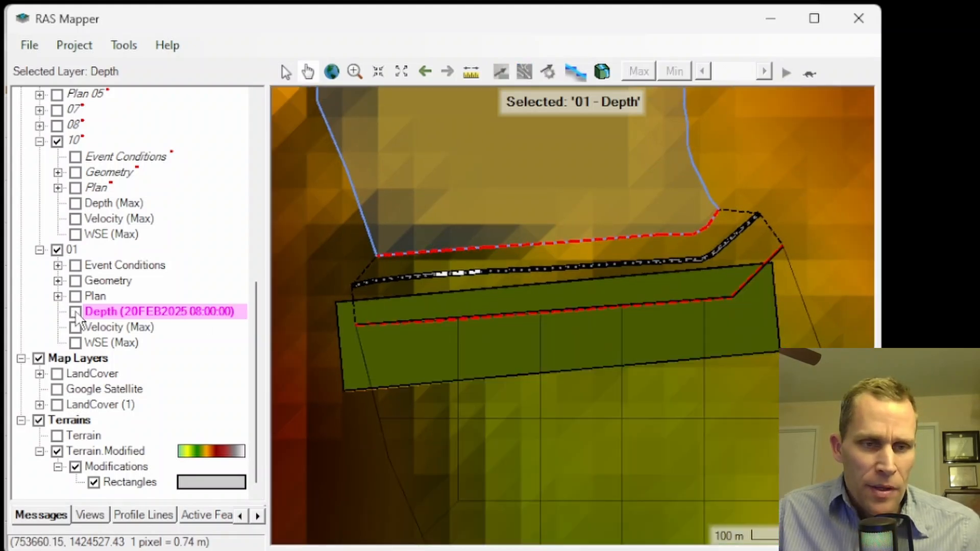
pyautogui.scroll(-2, 581, 314)
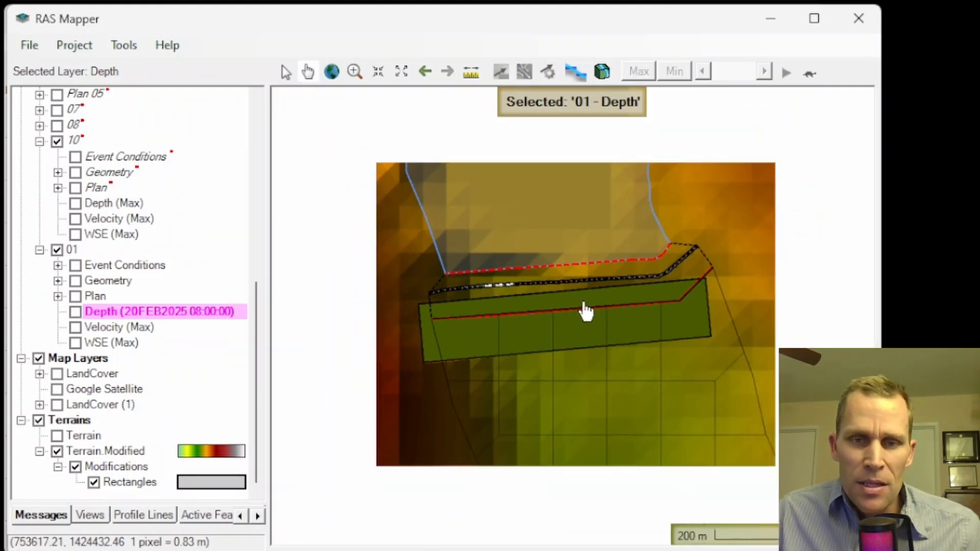
pyautogui.moveTo(685, 217); pyautogui.dragTo(628, 218)
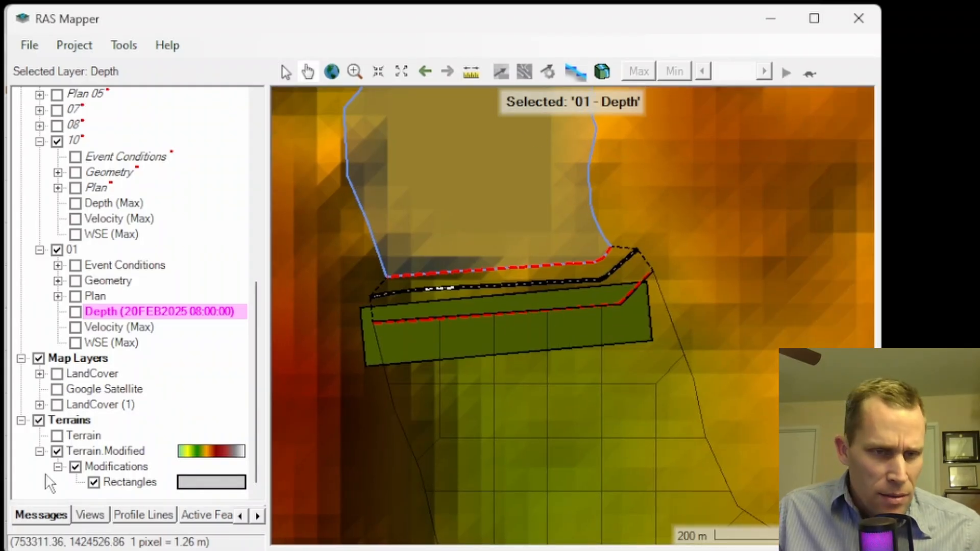
# Plot the Terrain.Modified profile along a line about 441 m long across the breach and rectangle, examine the rise beyond the rectangle, and close it
pyautogui.click(85, 453)
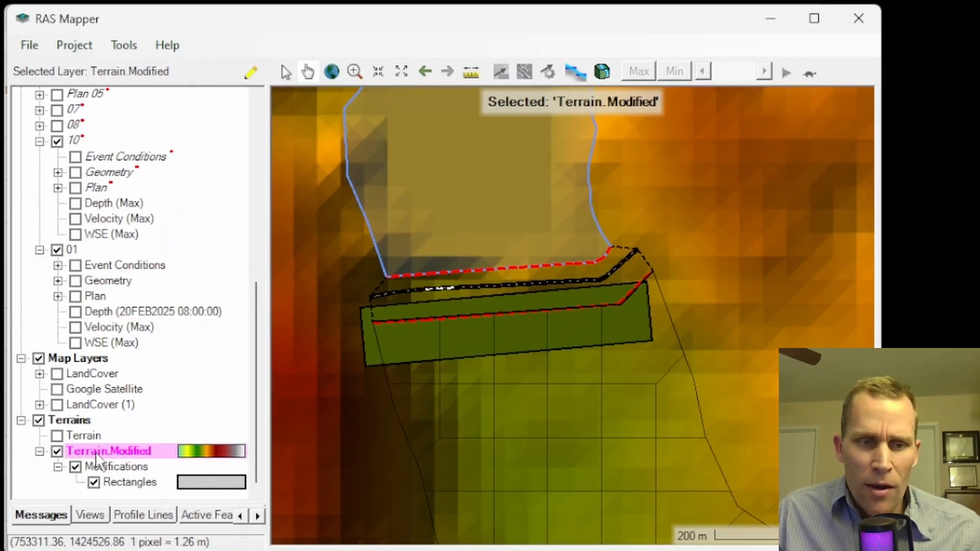
pyautogui.click(470, 72)
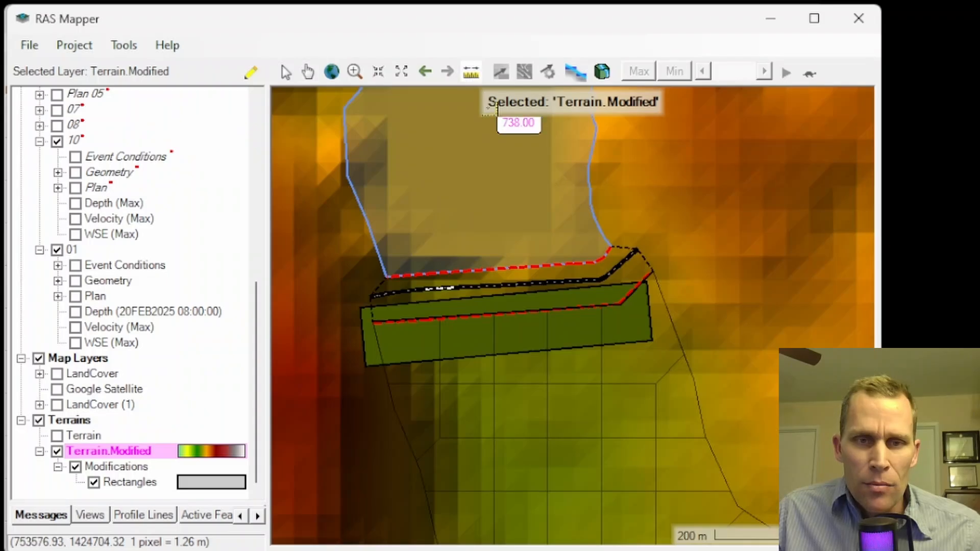
pyautogui.click(492, 138)
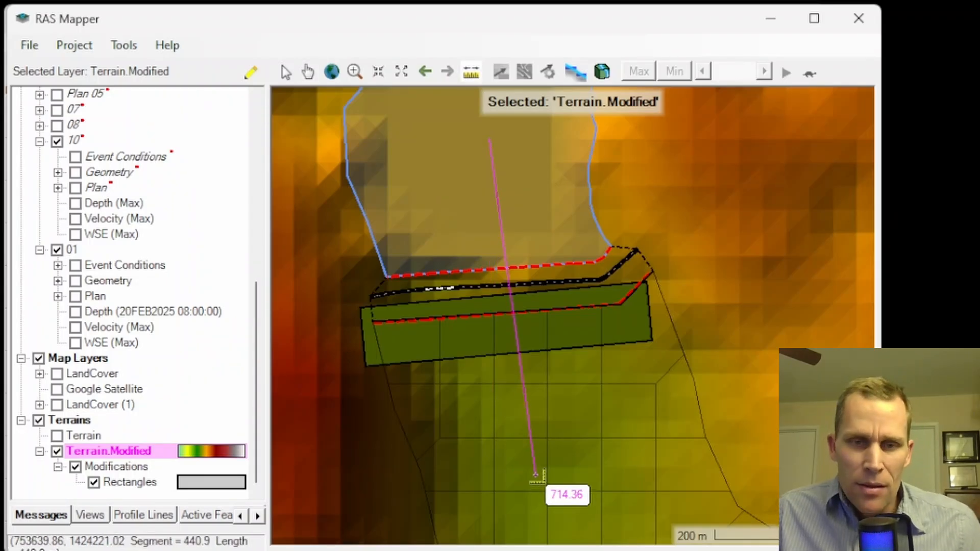
pyautogui.rightClick(536, 475)
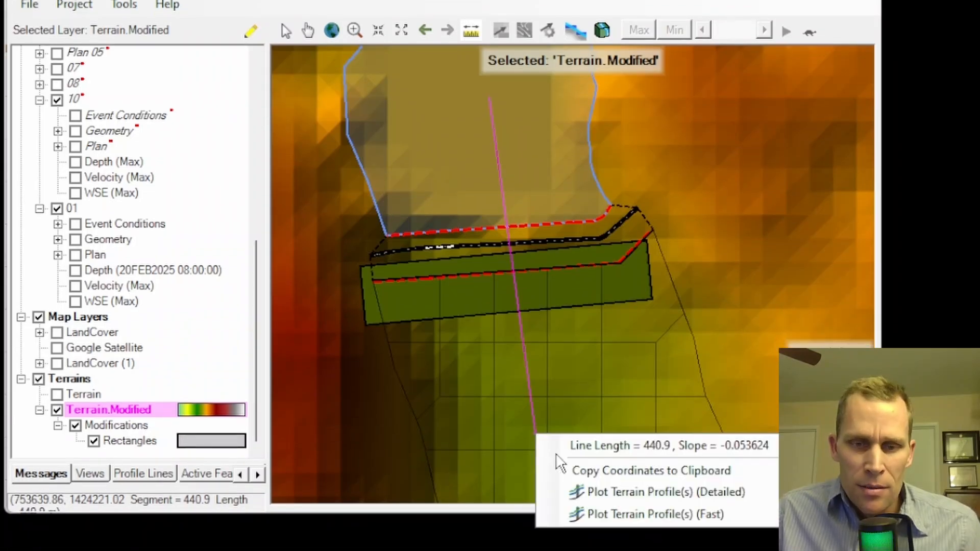
pyautogui.click(581, 492)
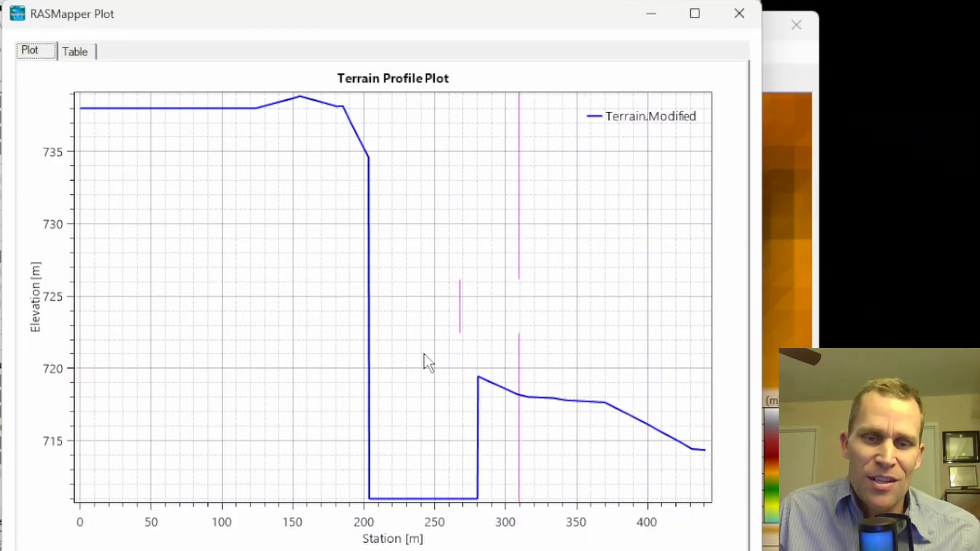
pyautogui.click(733, 15)
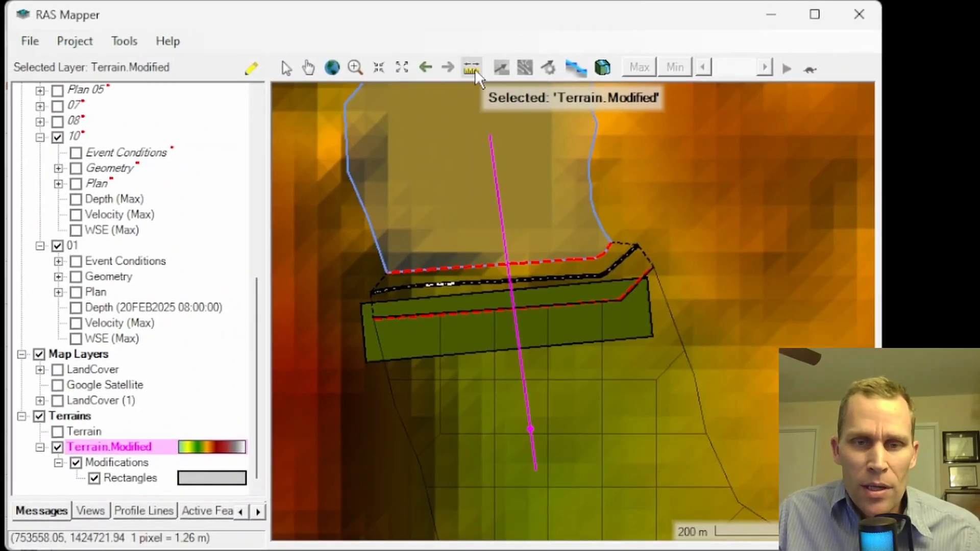
# Measure a line about 253 m long across the rectangle near the connection's downstream edge and dismiss the measurement
pyautogui.click(472, 68)
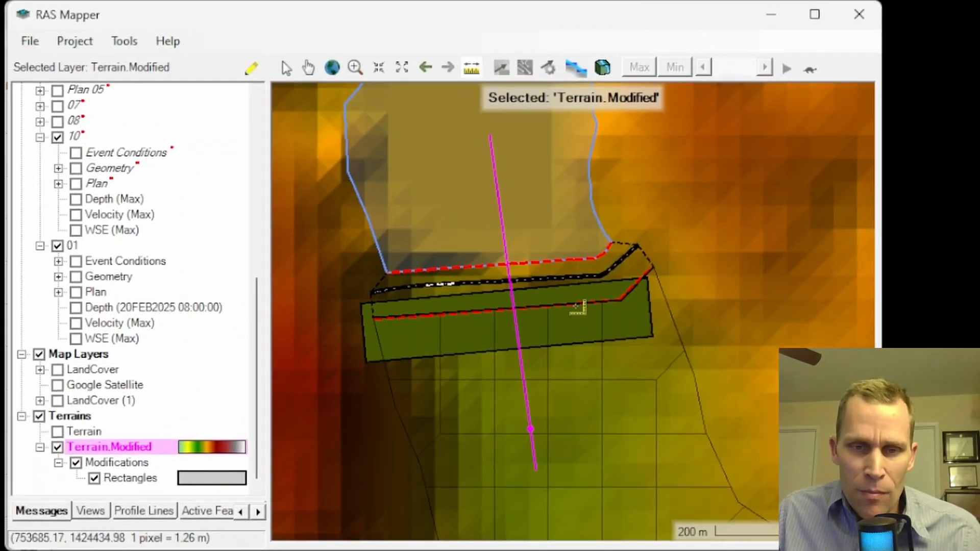
pyautogui.click(621, 307)
pyautogui.doubleClick(426, 316)
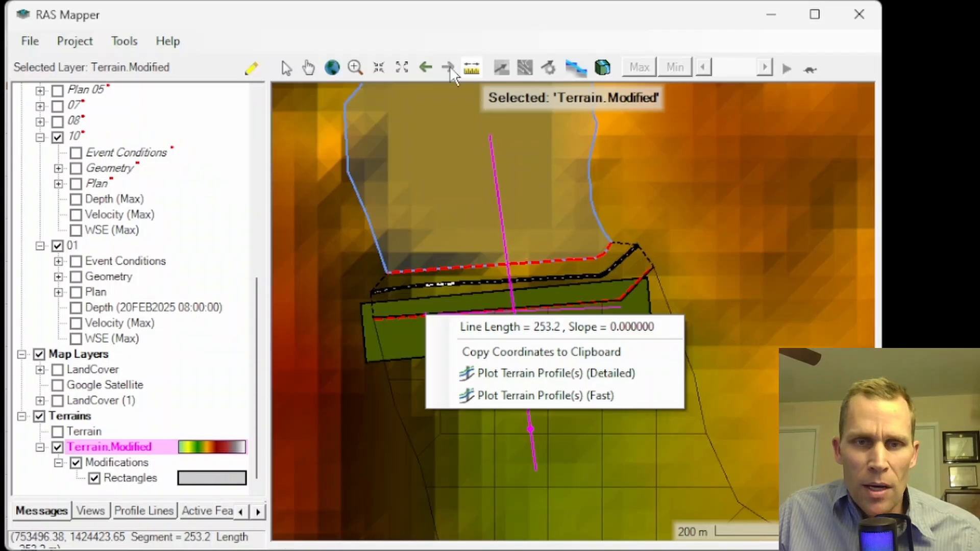
pyautogui.click(286, 70)
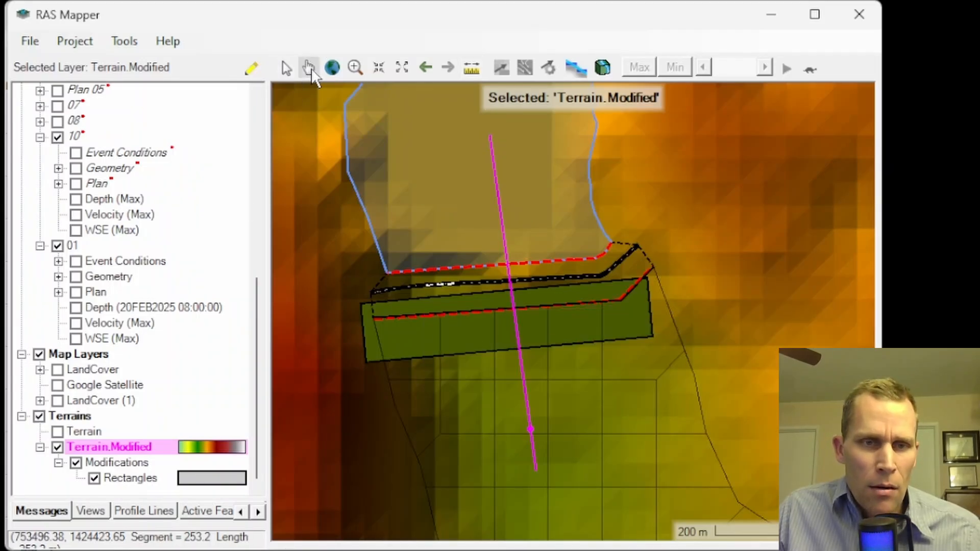
# Add a channel line modification layer named Channels to the Terrain.Modified terrain
pyautogui.rightClick(130, 451)
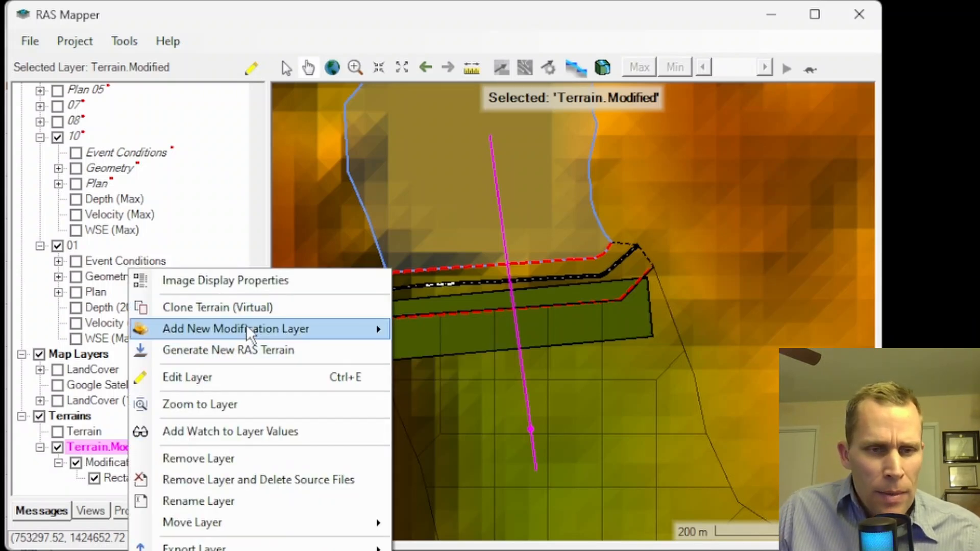
pyautogui.moveTo(255, 332)
pyautogui.moveTo(449, 357)
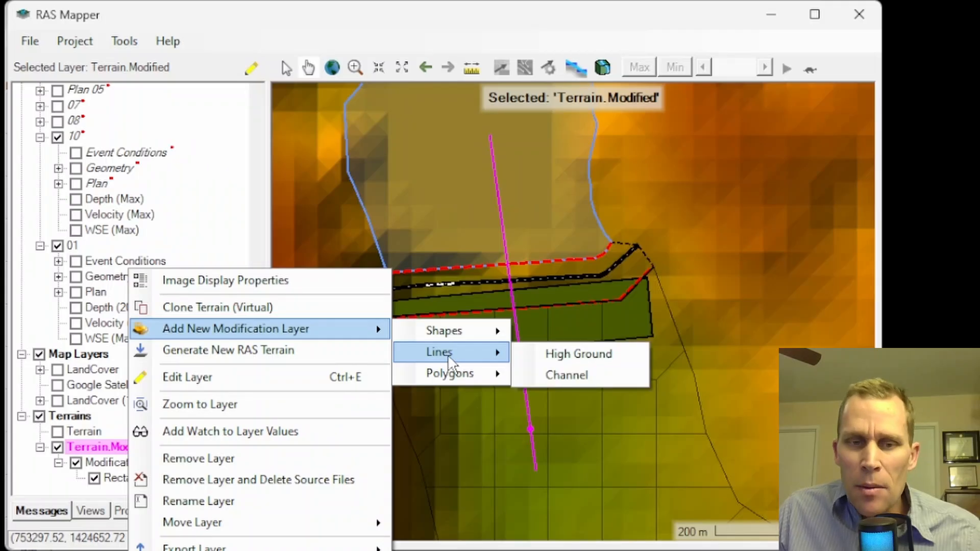
pyautogui.click(556, 376)
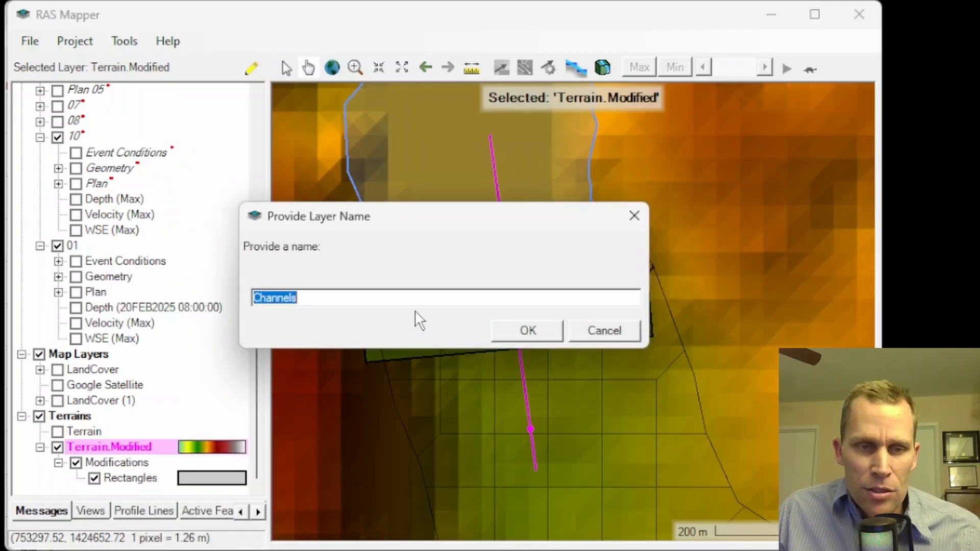
pyautogui.click(523, 330)
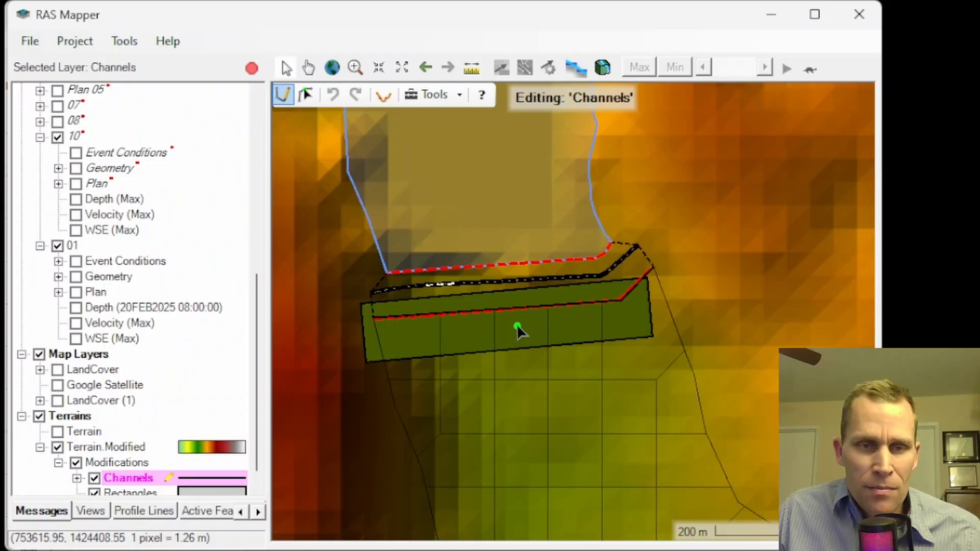
# Draw a channel centerline about 166 m long from inside the lowered rectangle downstream into the 2D flow area
pyautogui.moveTo(522, 332); pyautogui.dragTo(503, 258)
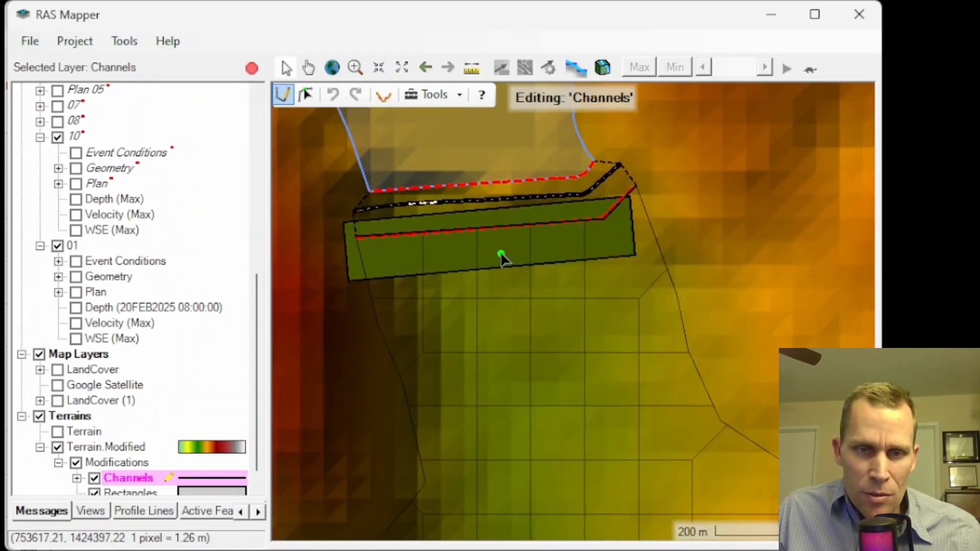
pyautogui.click(507, 247)
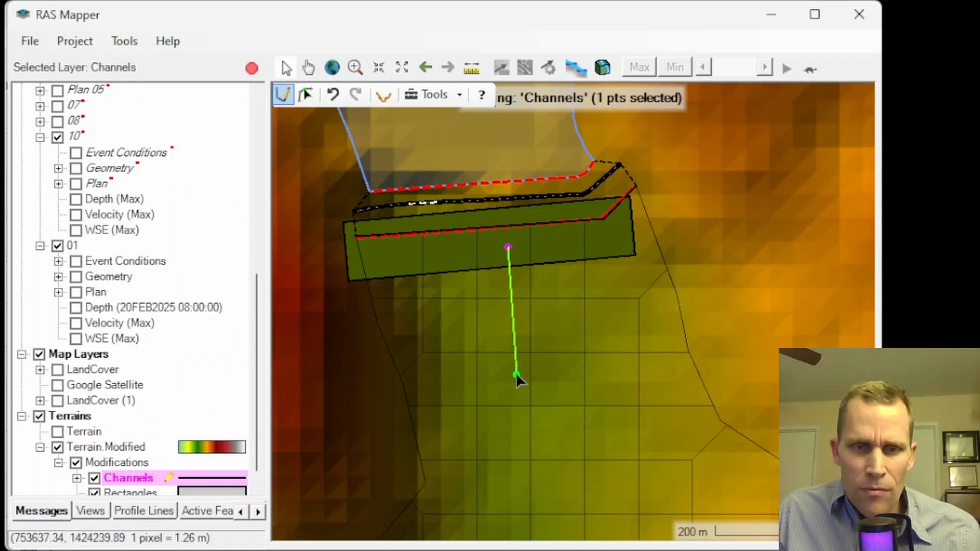
pyautogui.doubleClick(520, 372)
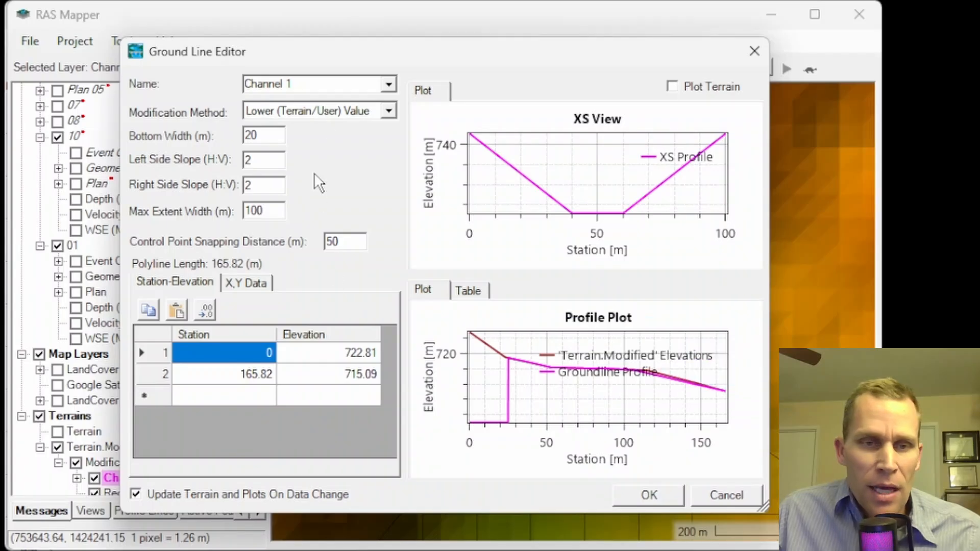
# Set the channel's modification method to Replace Terrain Value and its elevation at station 0 to 711 m
pyautogui.click(387, 111)
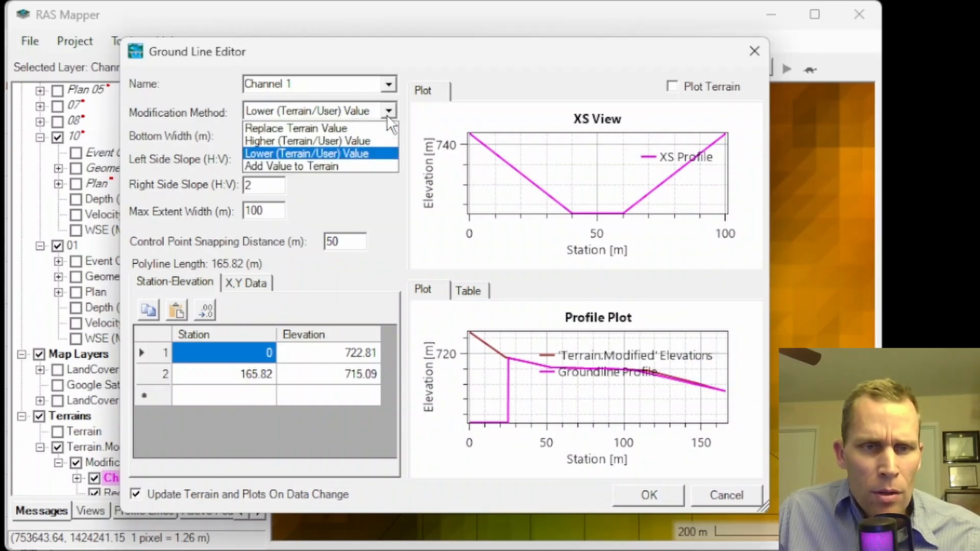
pyautogui.click(295, 128)
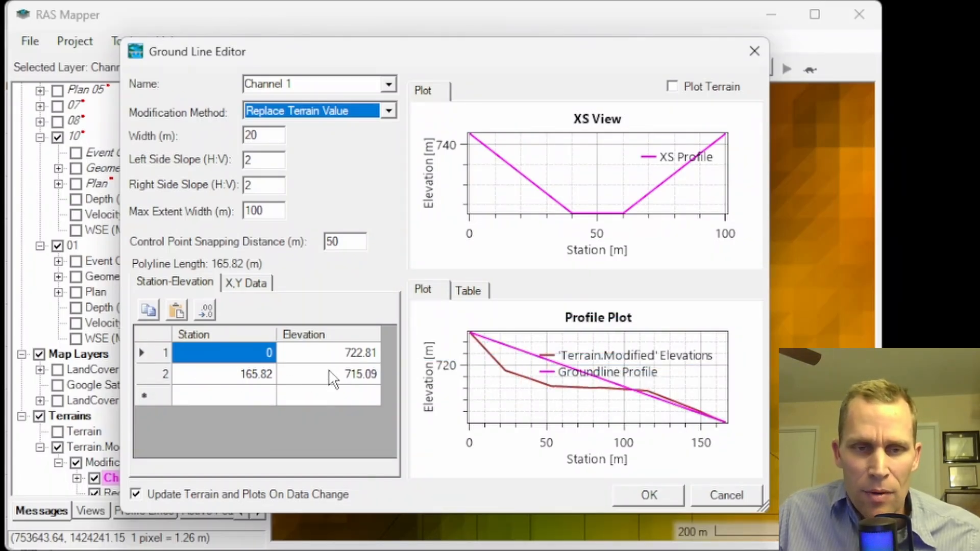
pyautogui.click(251, 355)
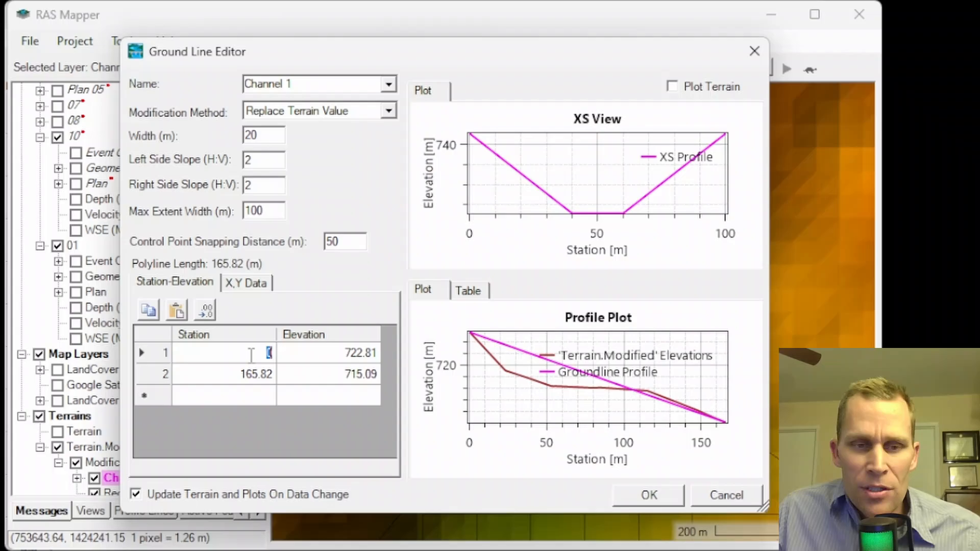
pyautogui.click(308, 357)
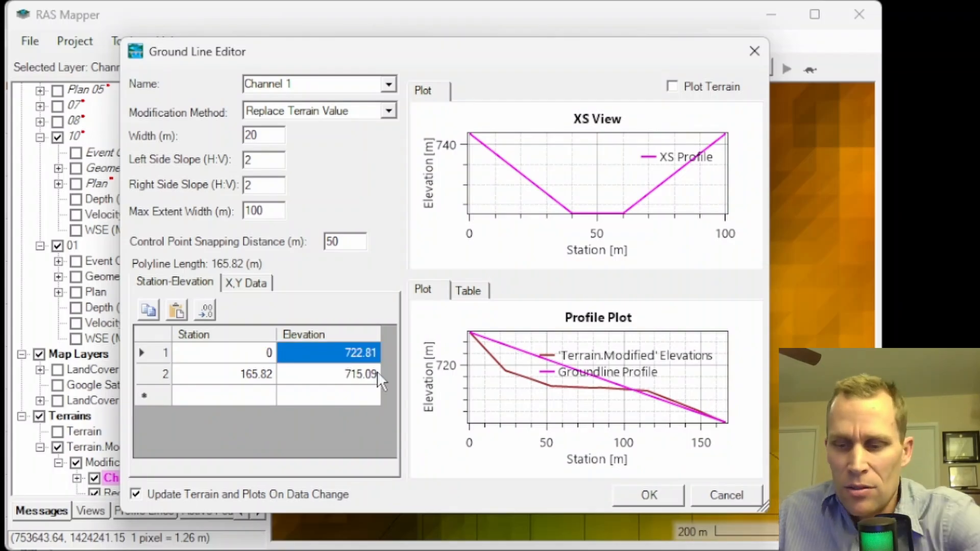
pyautogui.write('711')
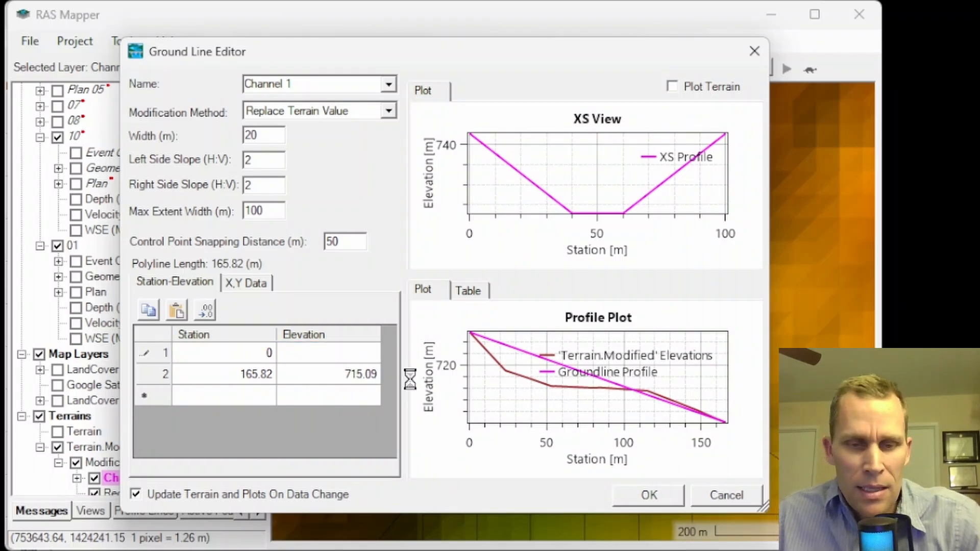
pyautogui.press('Tab')
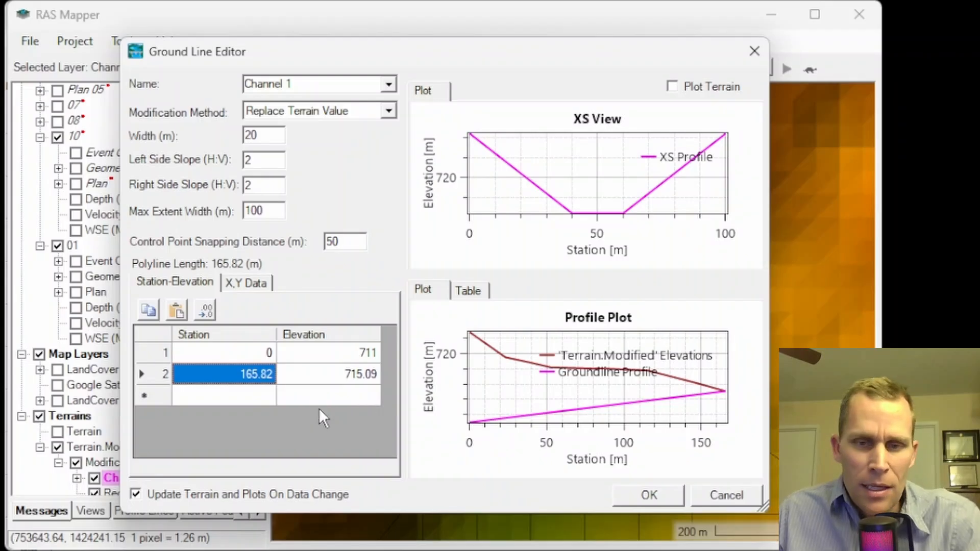
pyautogui.moveTo(719, 410)
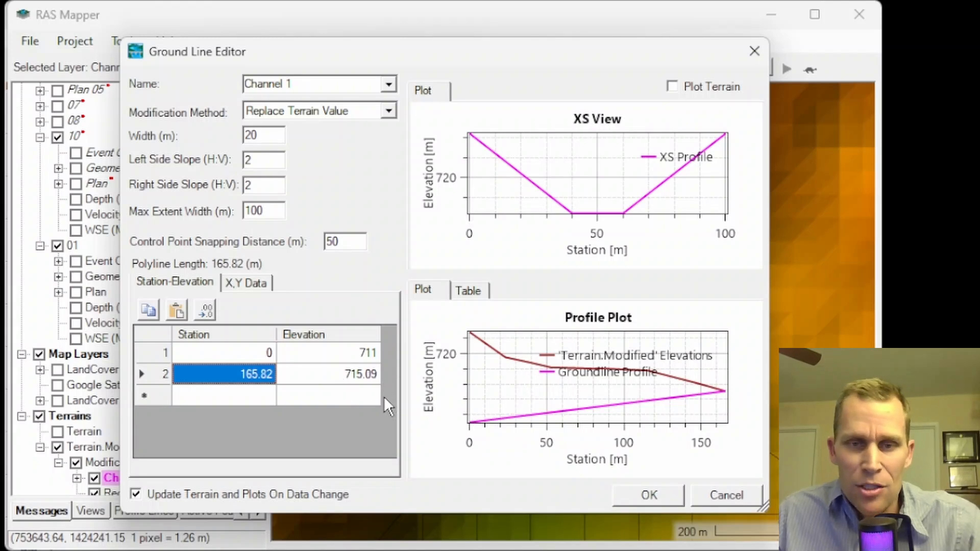
# Set the channel's width to 250 m and its maximum extent width to 500 m, and accept the ground line
pyautogui.moveTo(606, 164)
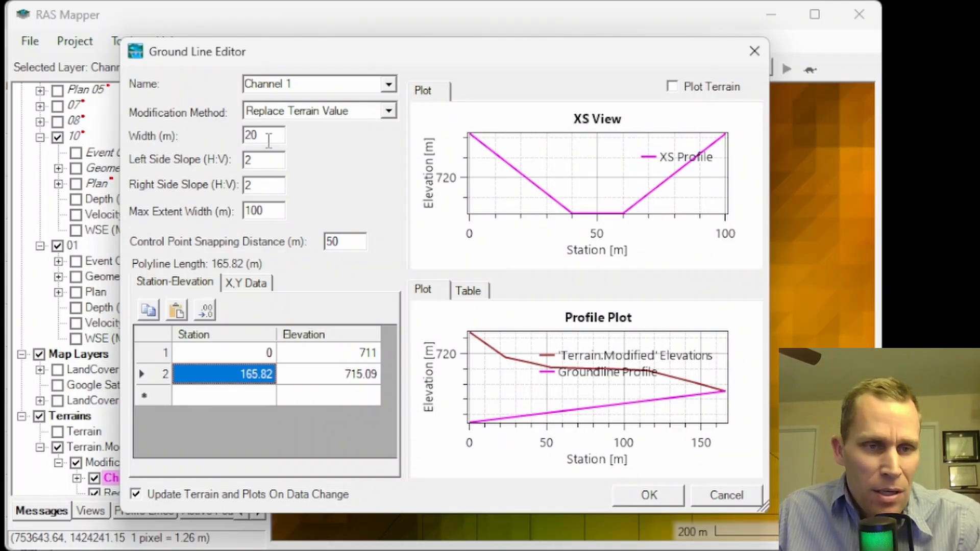
pyautogui.moveTo(268, 139); pyautogui.dragTo(227, 140)
pyautogui.write('250')
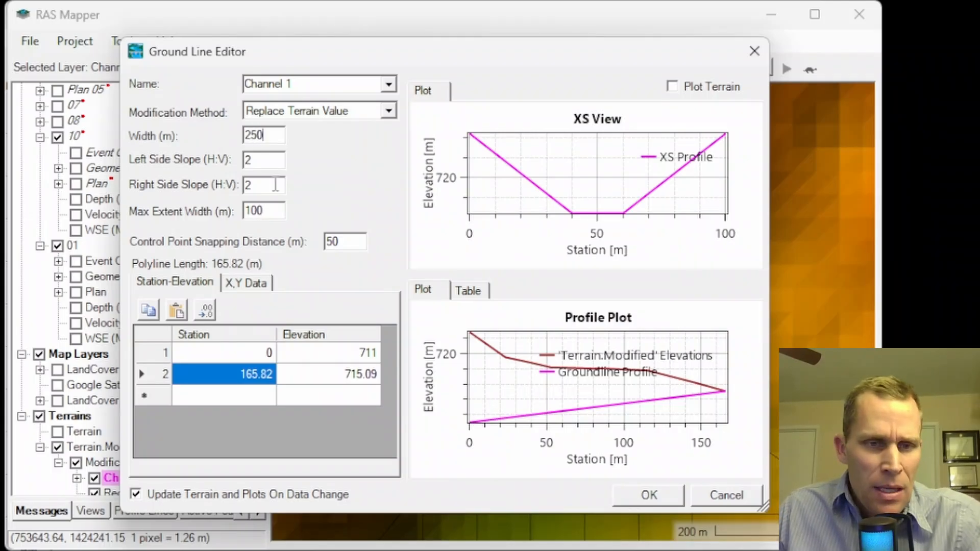
pyautogui.press('Tab')
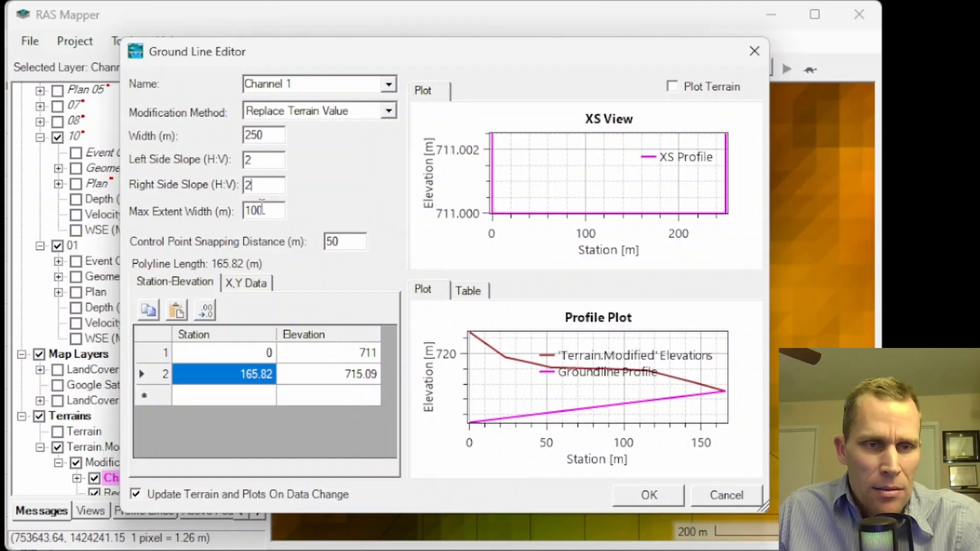
pyautogui.press('Tab')
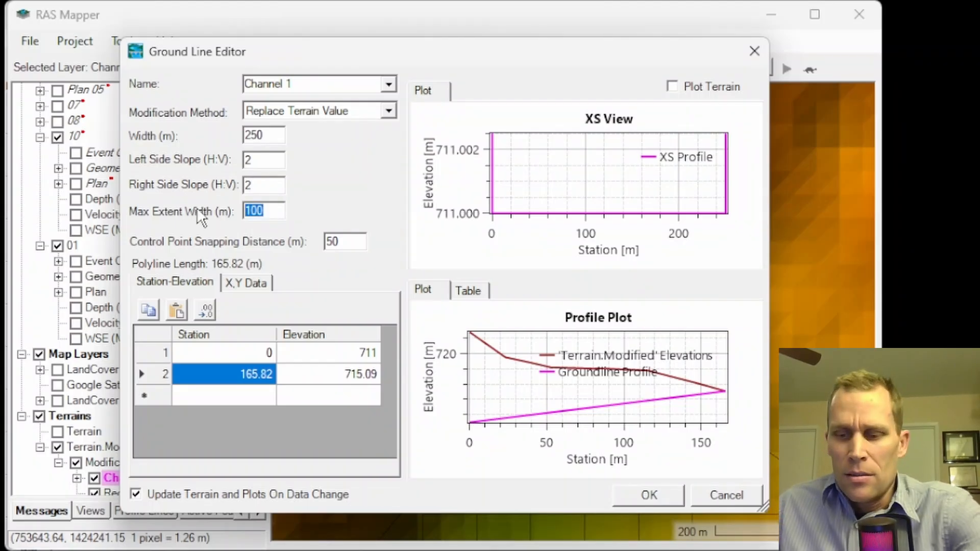
pyautogui.write('500')
pyautogui.press('Tab')
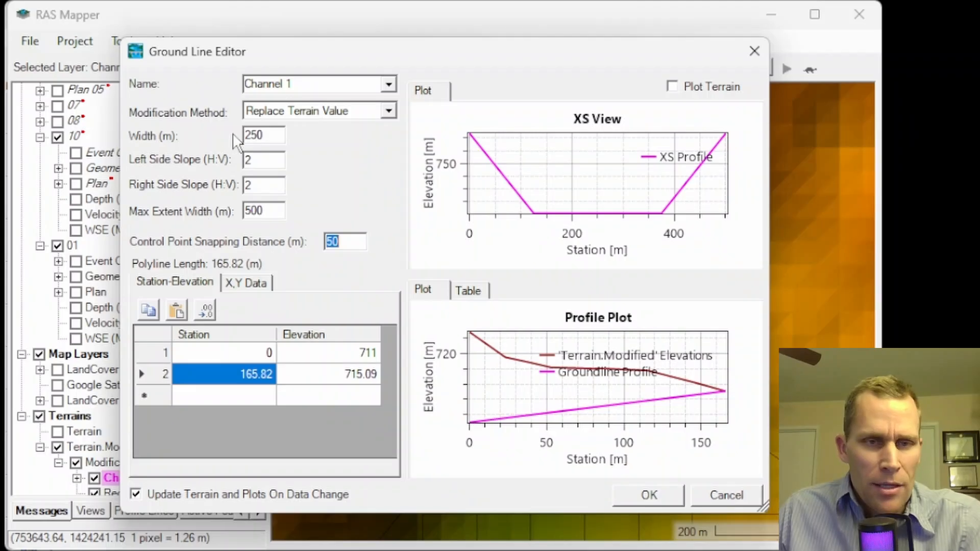
pyautogui.click(644, 495)
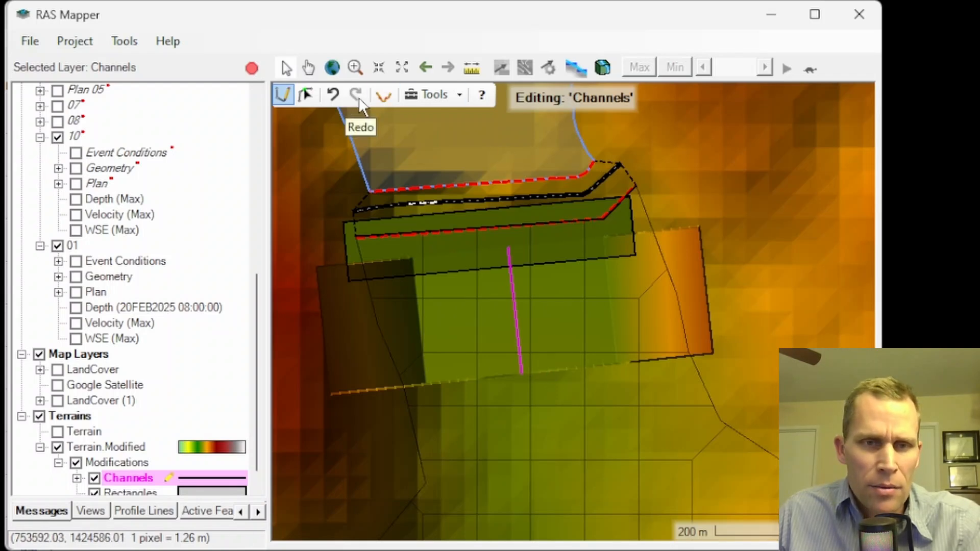
# Stop editing the Channels layer and save the terrain modification edits
pyautogui.click(251, 68)
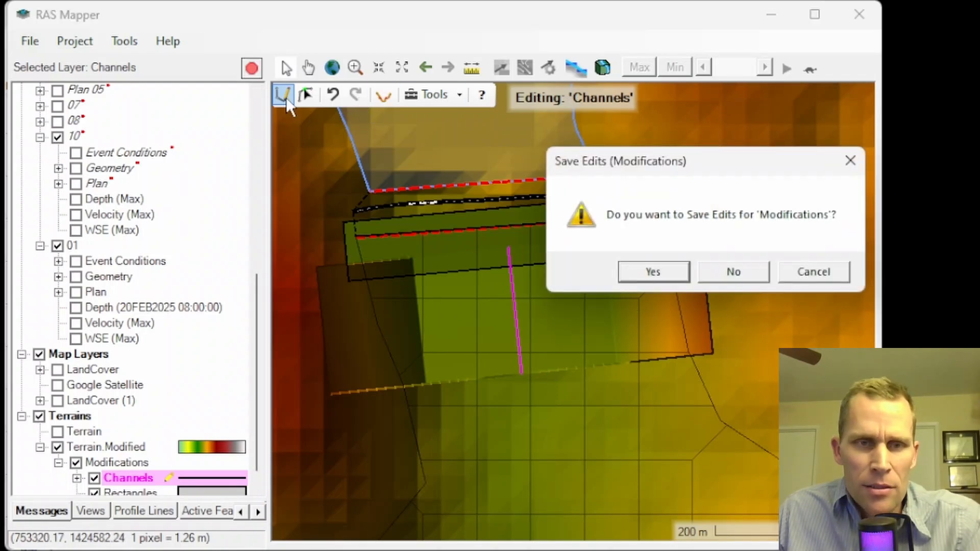
pyautogui.click(653, 272)
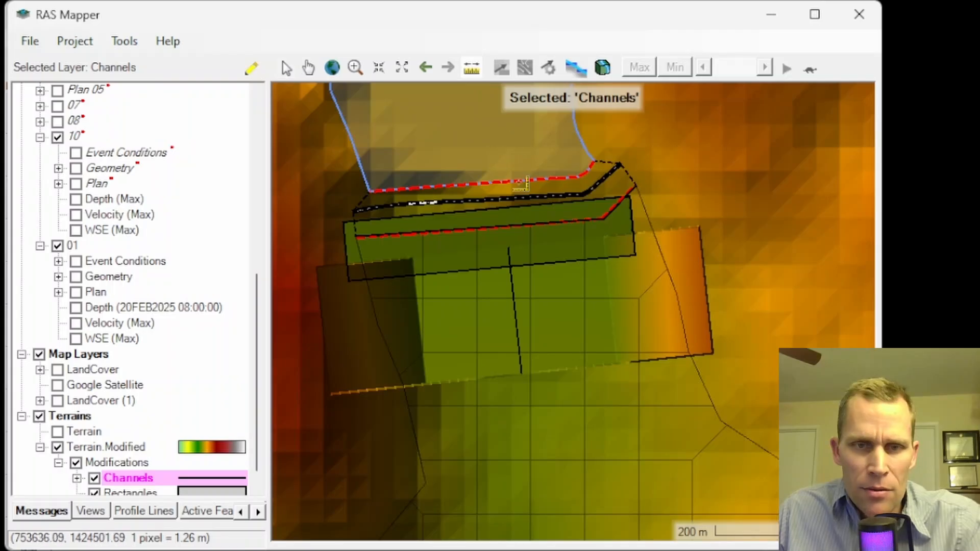
# Plot the detailed terrain profile along a line about 402 m long across the breach, rectangle and channel, examine it, and close it
pyautogui.click(495, 139)
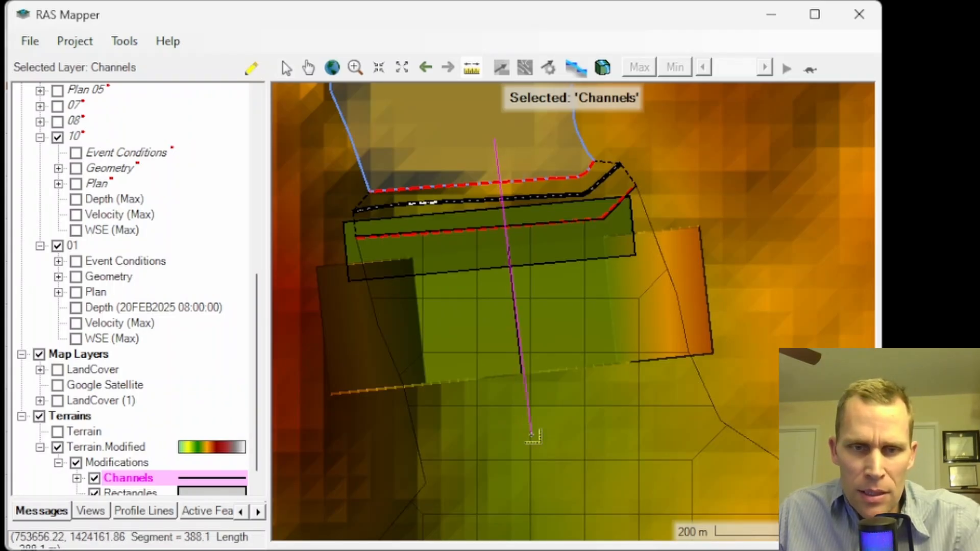
pyautogui.doubleClick(533, 446)
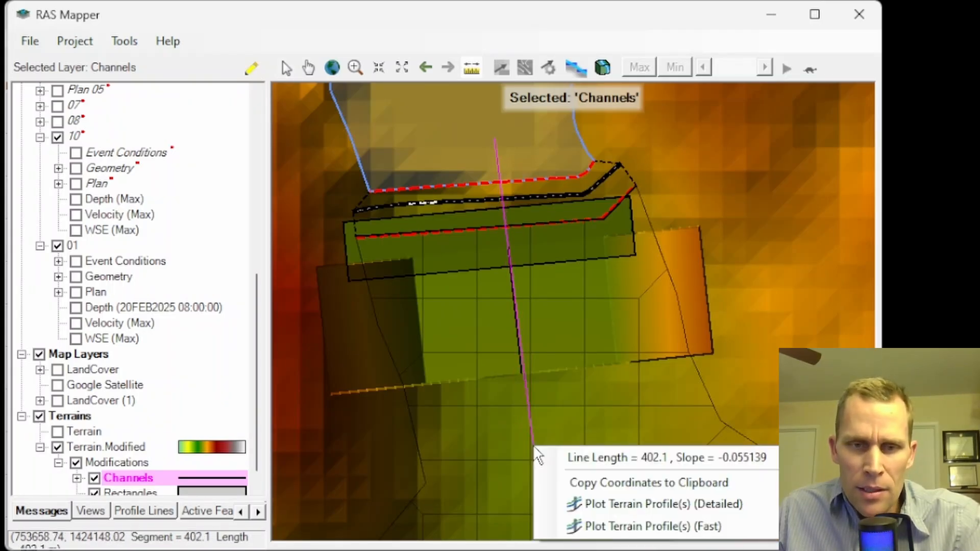
pyautogui.click(625, 503)
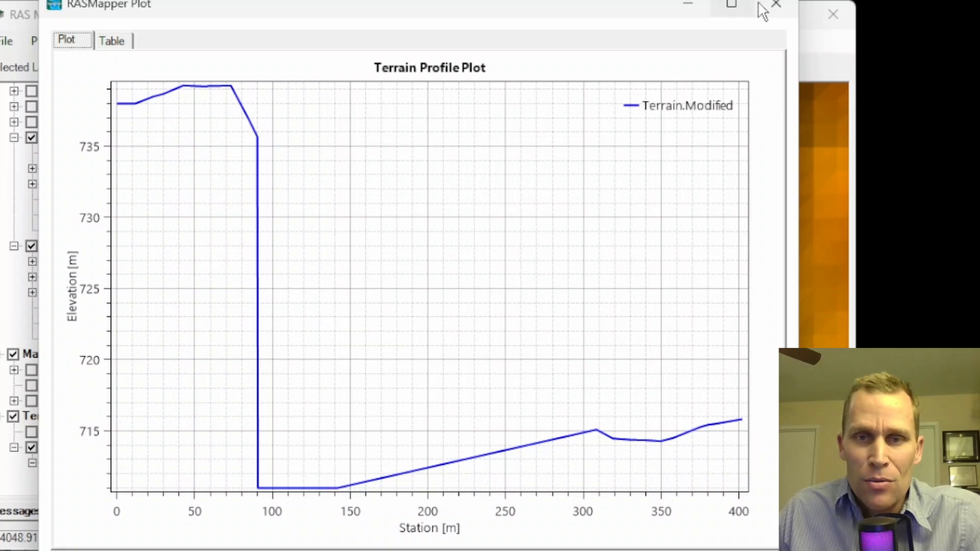
pyautogui.click(775, 4)
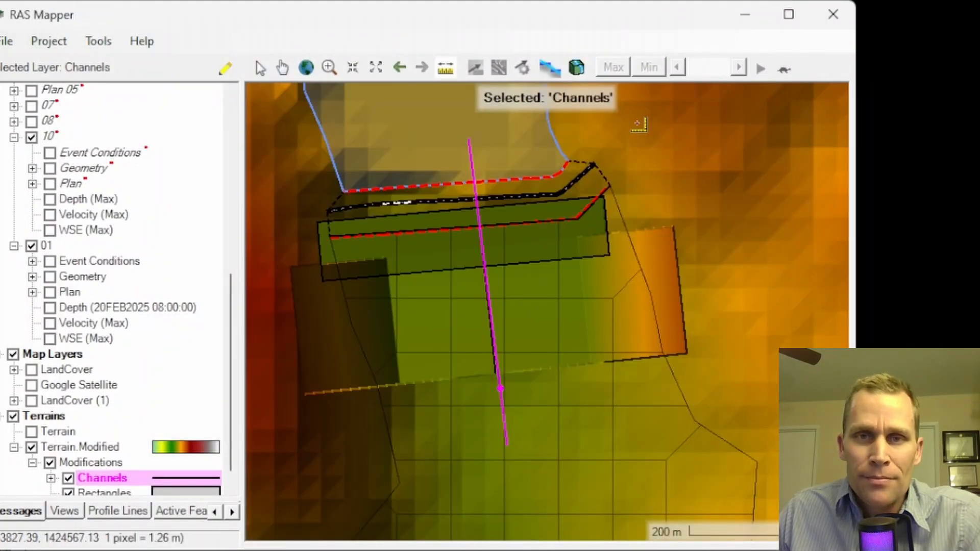